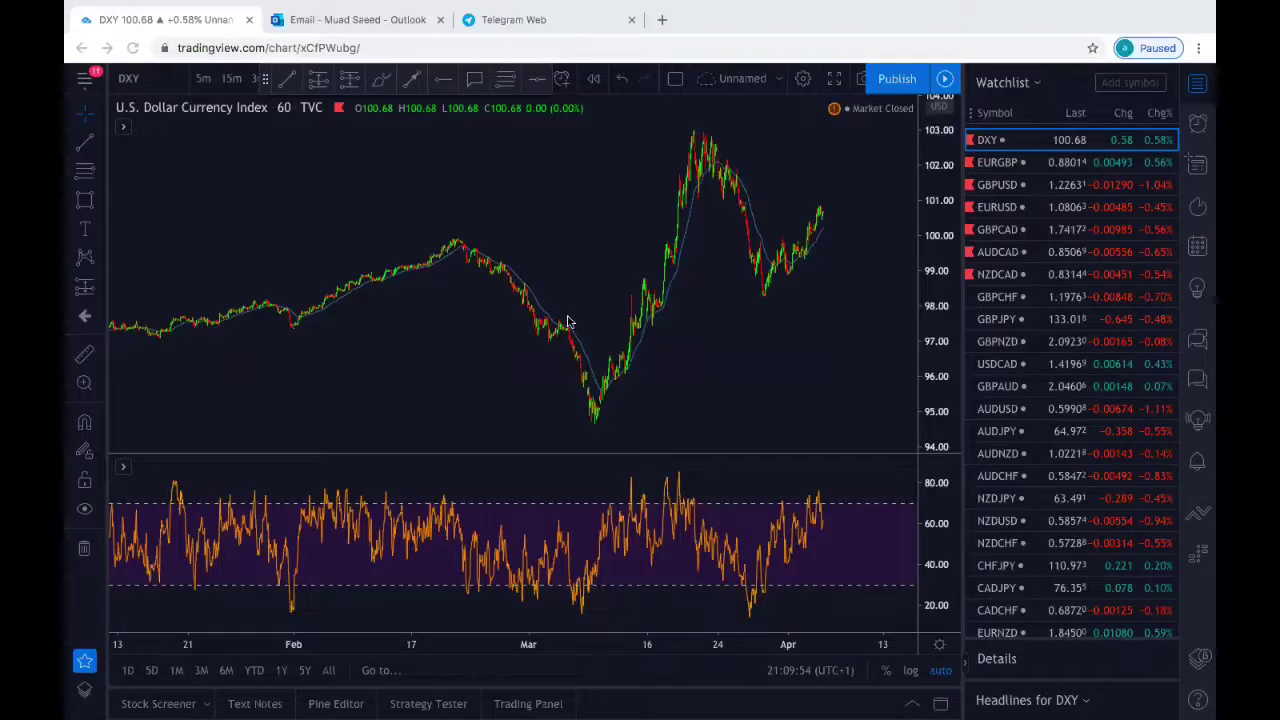
Step: Draw a purple rectangle zone on the DXY 1-hour chart at about 100.85 to 101.10, from 18 March past the latest candles
{"action": "scroll", "coordinate": [567, 321], "scroll_direction": "up", "scroll_amount": 4}
{"action": "scroll", "coordinate": [567, 321], "scroll_direction": "up", "scroll_amount": 1}
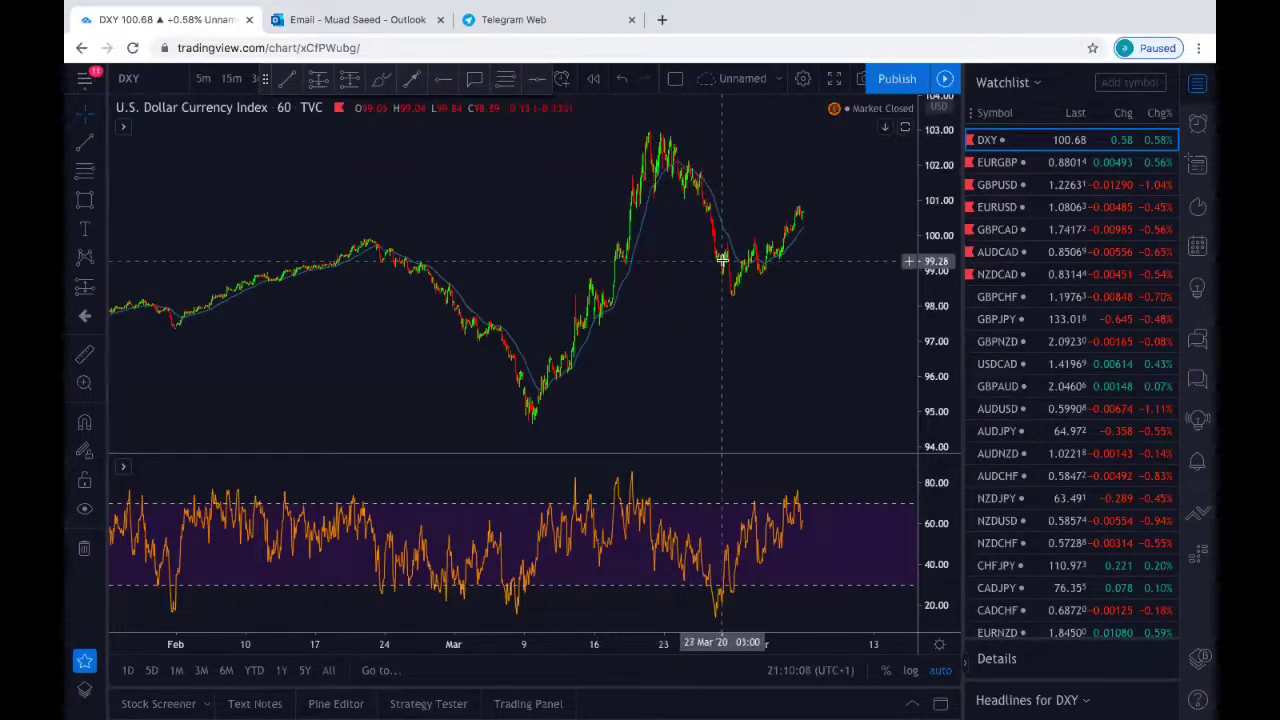
{"action": "scroll", "coordinate": [722, 260], "scroll_direction": "up", "scroll_amount": 4}
{"action": "scroll", "coordinate": [722, 260], "scroll_direction": "up", "scroll_amount": 3}
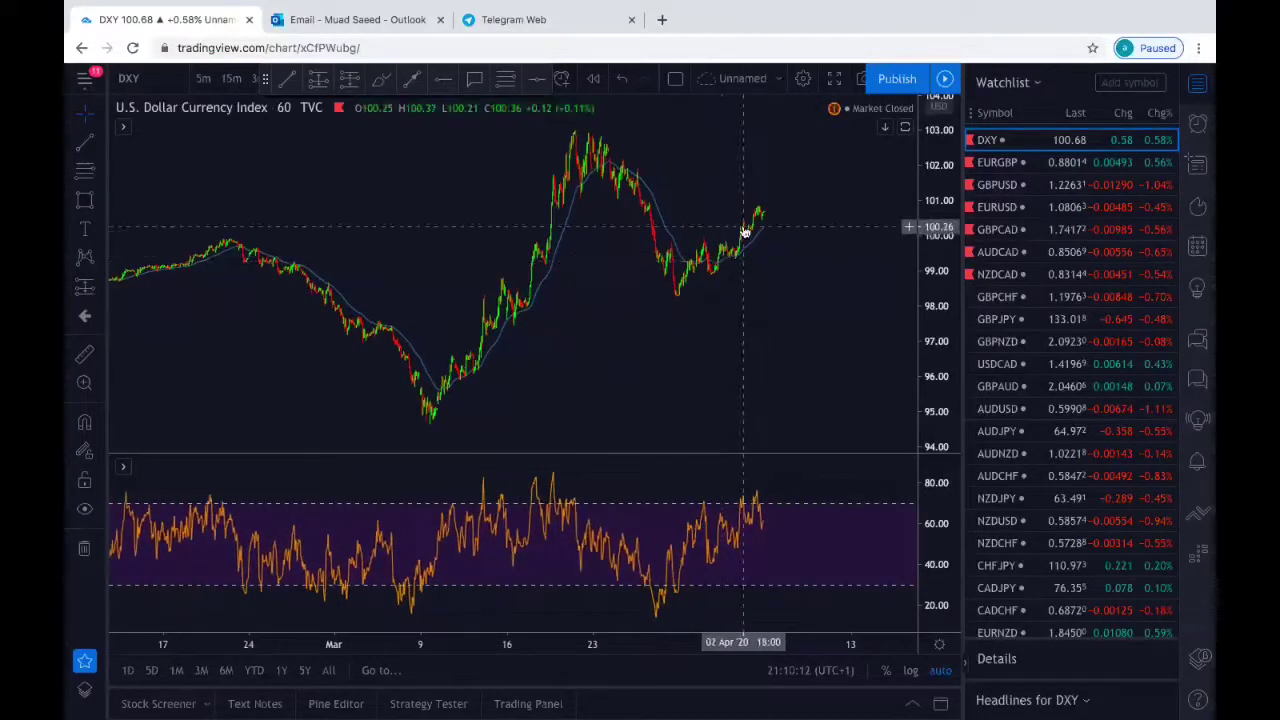
{"action": "scroll", "coordinate": [738, 224], "scroll_direction": "up", "scroll_amount": 2}
{"action": "left_click", "coordinate": [87, 204]}
{"action": "mouse_move", "coordinate": [527, 212]}
{"action": "left_mouse_down"}
{"action": "mouse_move", "coordinate": [774, 196]}
{"action": "mouse_move", "coordinate": [790, 206]}
{"action": "left_mouse_up"}
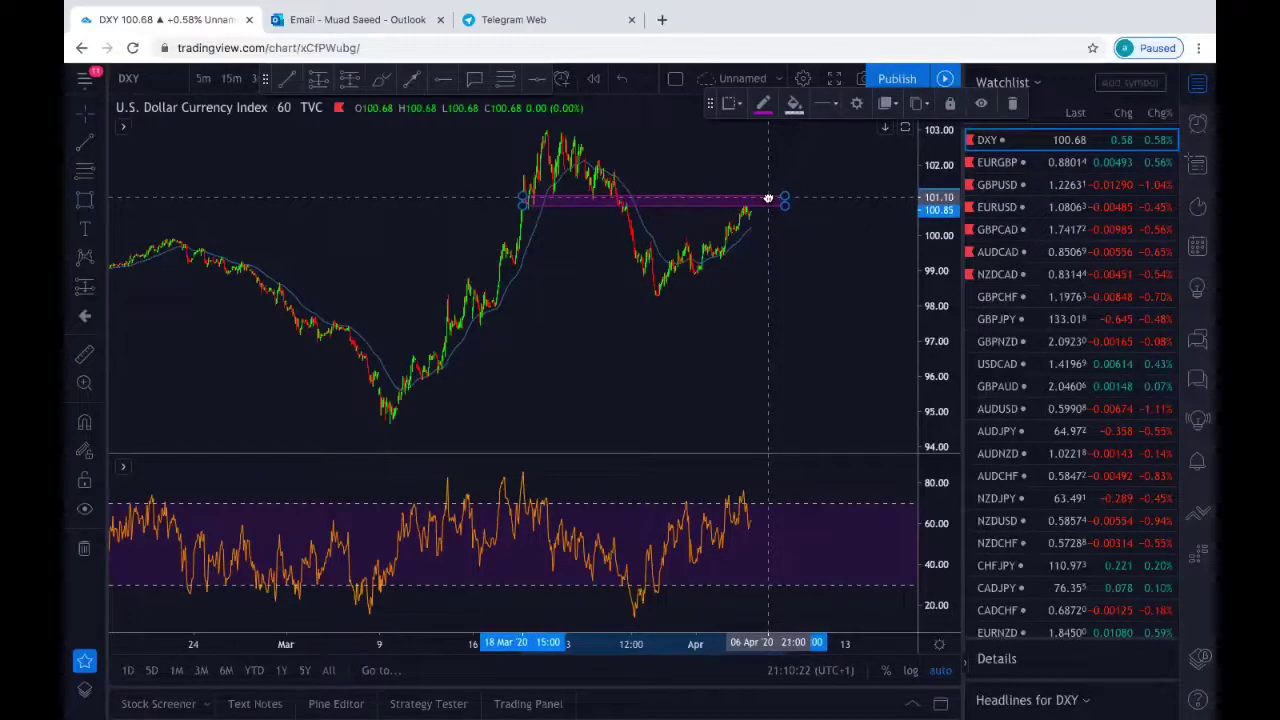
{"action": "left_click", "coordinate": [798, 222]}
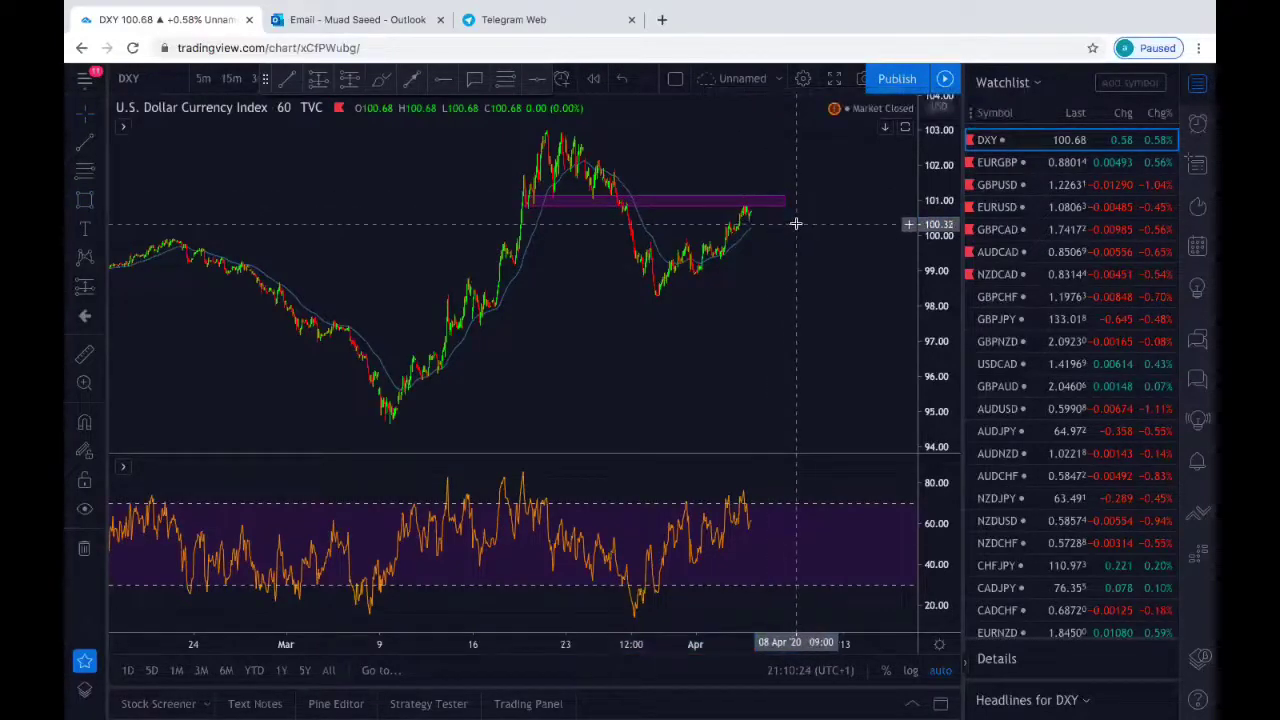
{"action": "scroll", "coordinate": [796, 222], "scroll_direction": "up", "scroll_amount": 4}
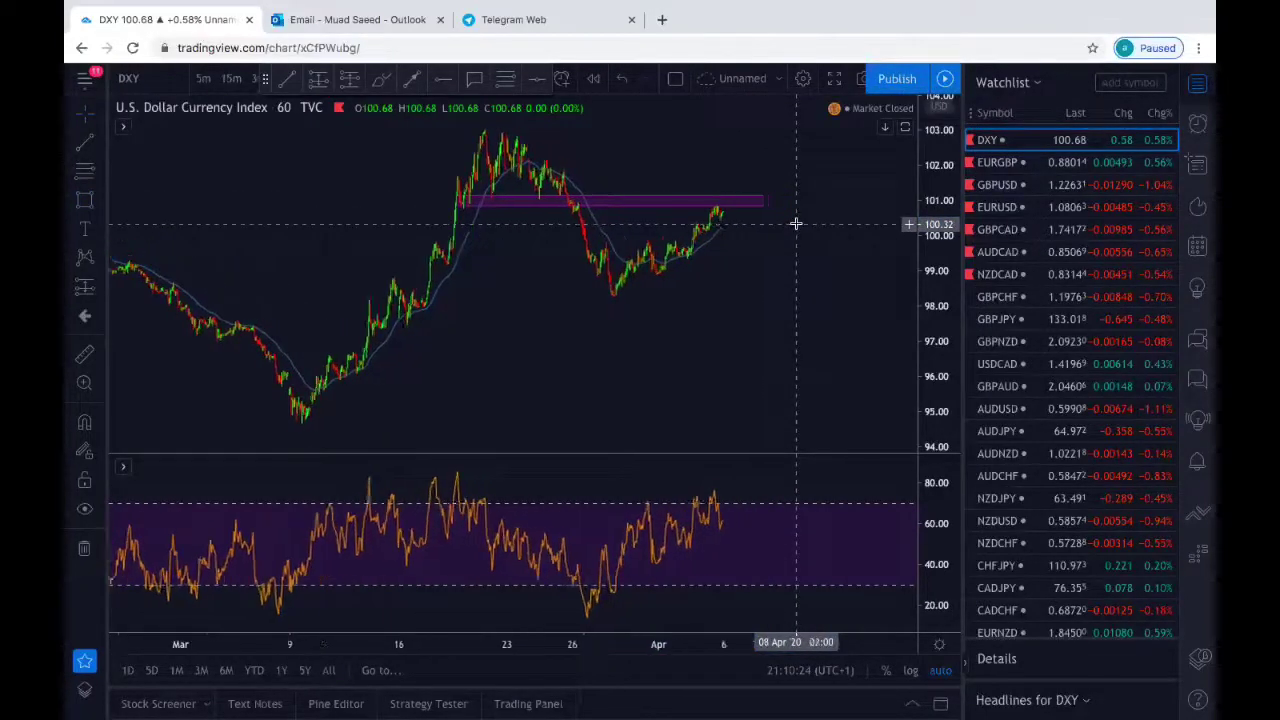
Step: Adjust the purple zone's height so its upper edge sits at about 101.21
{"action": "left_click", "coordinate": [467, 204]}
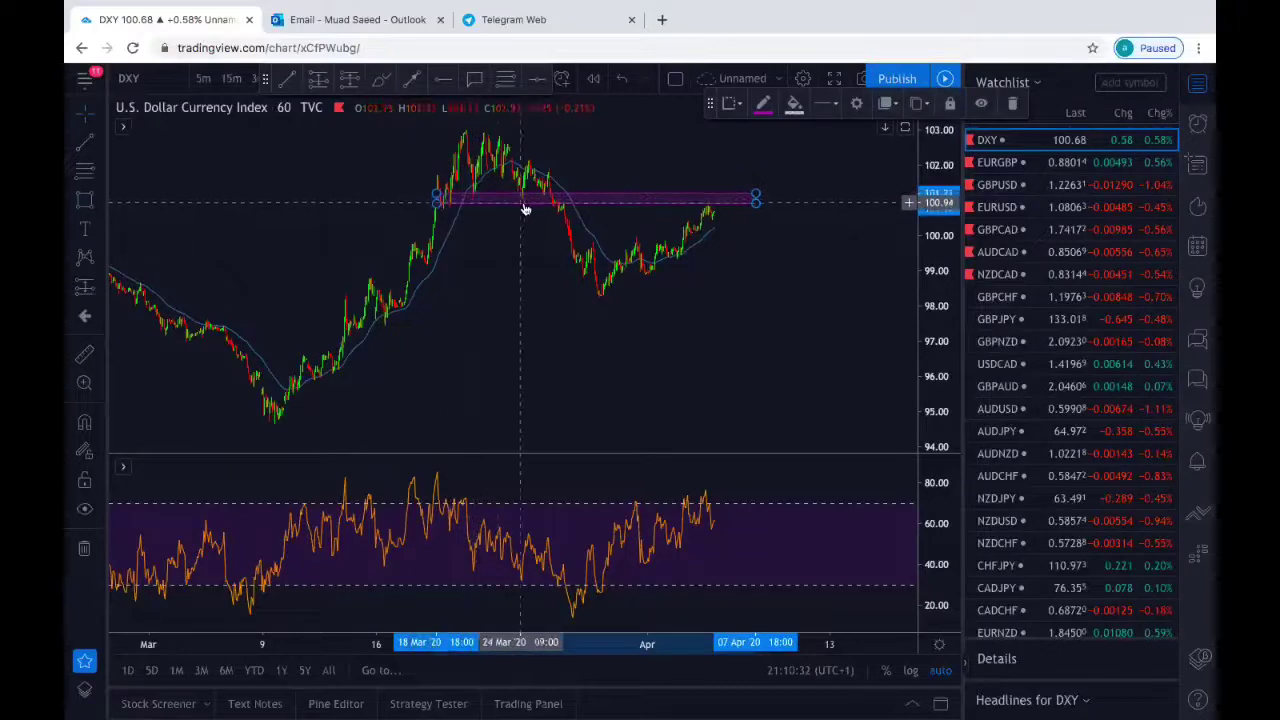
{"action": "scroll", "coordinate": [562, 209], "scroll_direction": "up", "scroll_amount": 5}
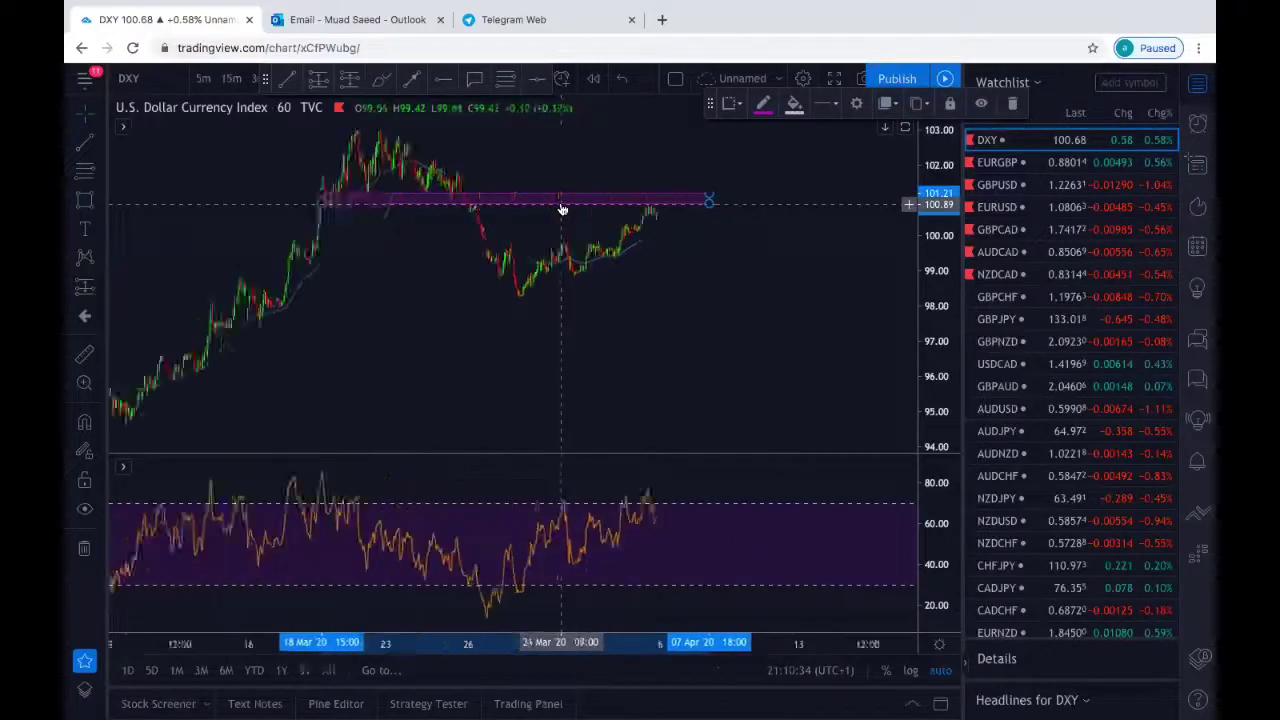
{"action": "mouse_move", "coordinate": [563, 195]}
{"action": "left_mouse_down"}
{"action": "mouse_move", "coordinate": [563, 183]}
{"action": "mouse_move", "coordinate": [686, 177]}
{"action": "left_mouse_up"}
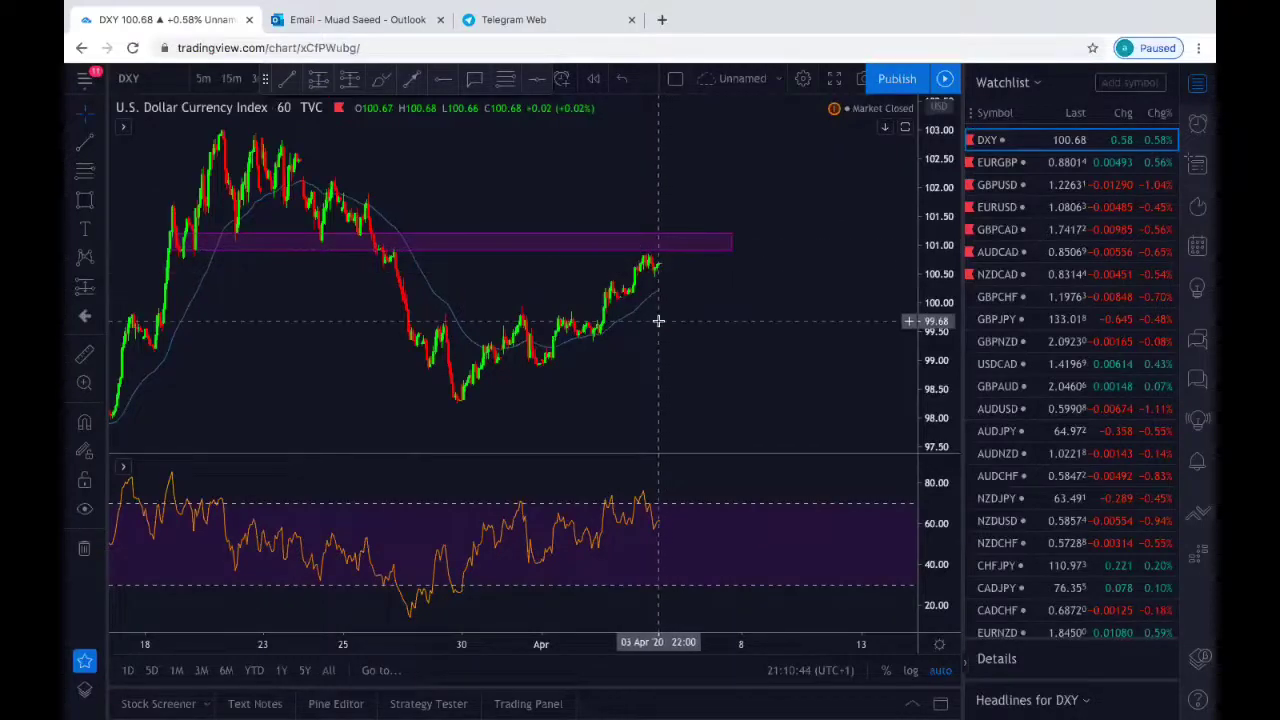
{"action": "scroll", "coordinate": [659, 321], "scroll_direction": "down", "scroll_amount": 3}
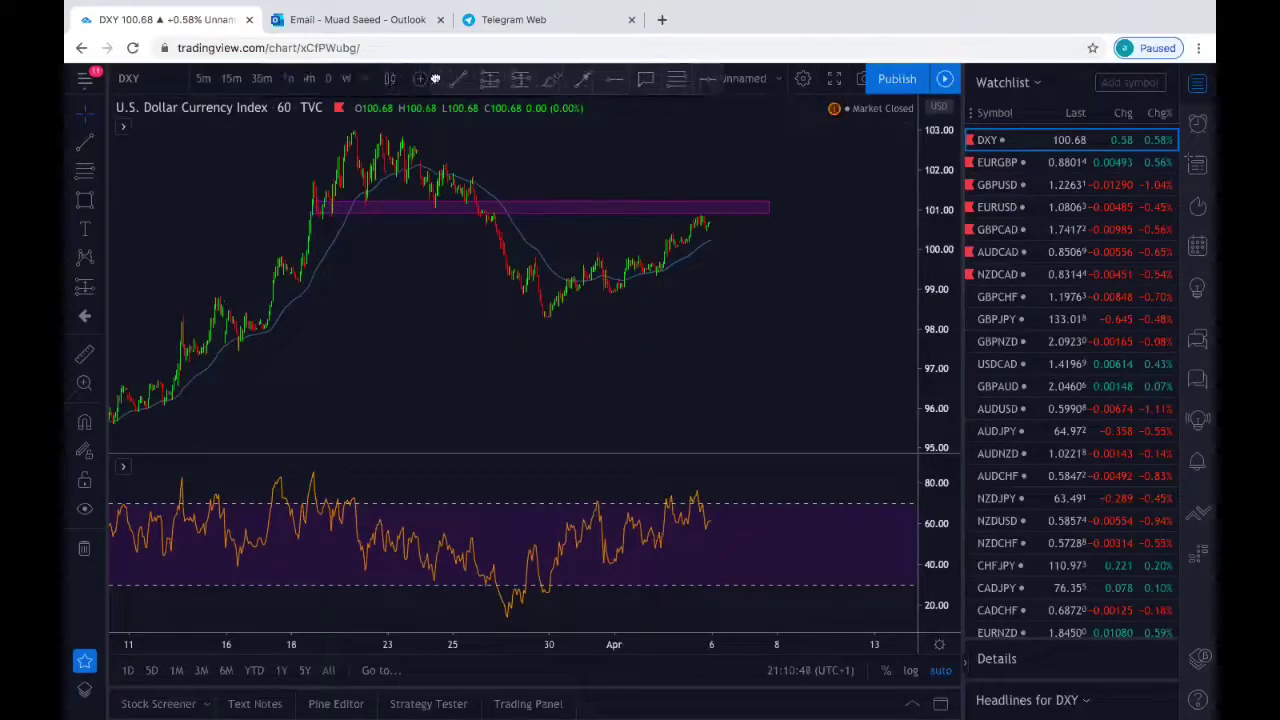
Step: Examine the DXY price action around the purple zone on the 4-hour timeframe
{"action": "left_click", "coordinate": [310, 79]}
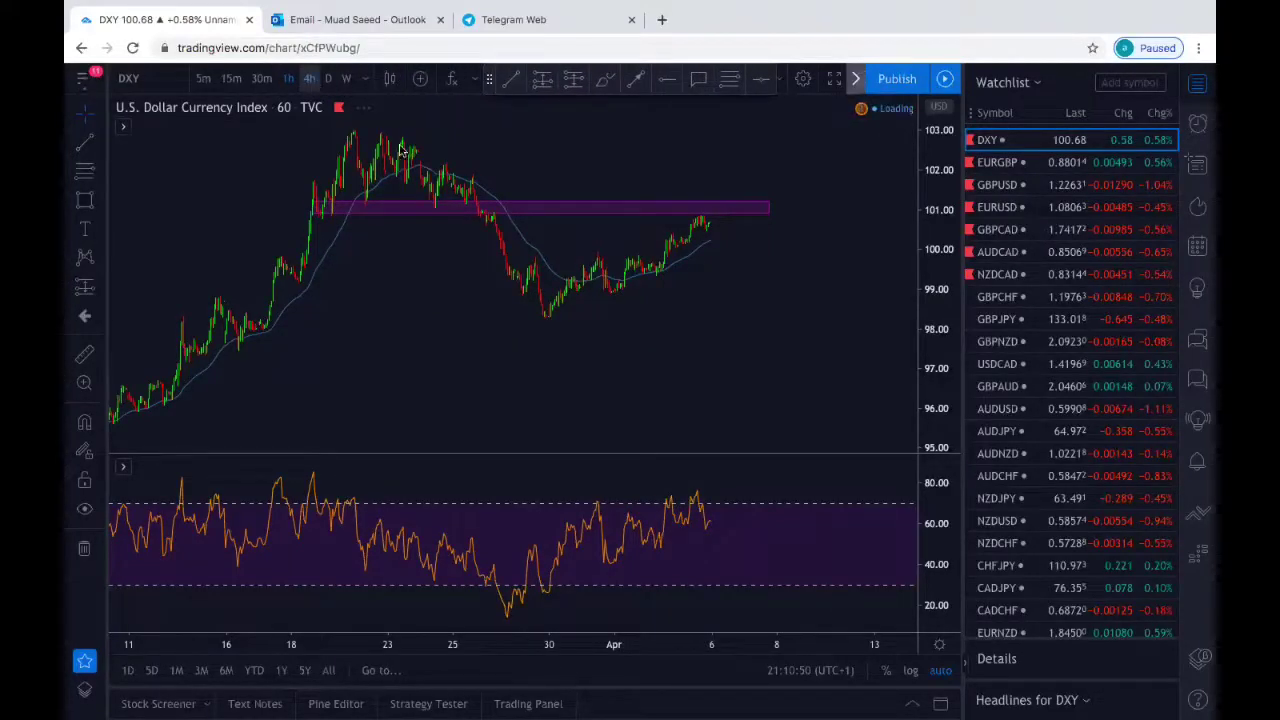
{"action": "scroll", "coordinate": [520, 275], "scroll_direction": "up", "scroll_amount": 3}
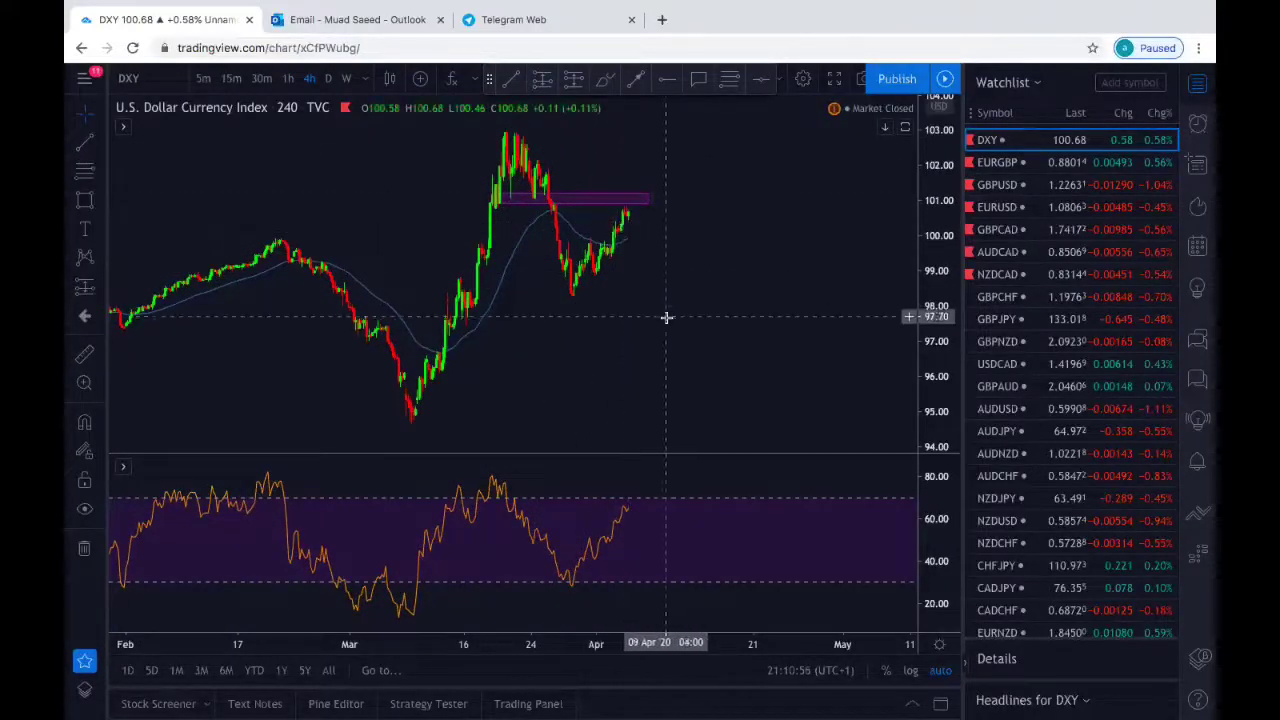
{"action": "scroll", "coordinate": [686, 277], "scroll_direction": "up", "scroll_amount": 2}
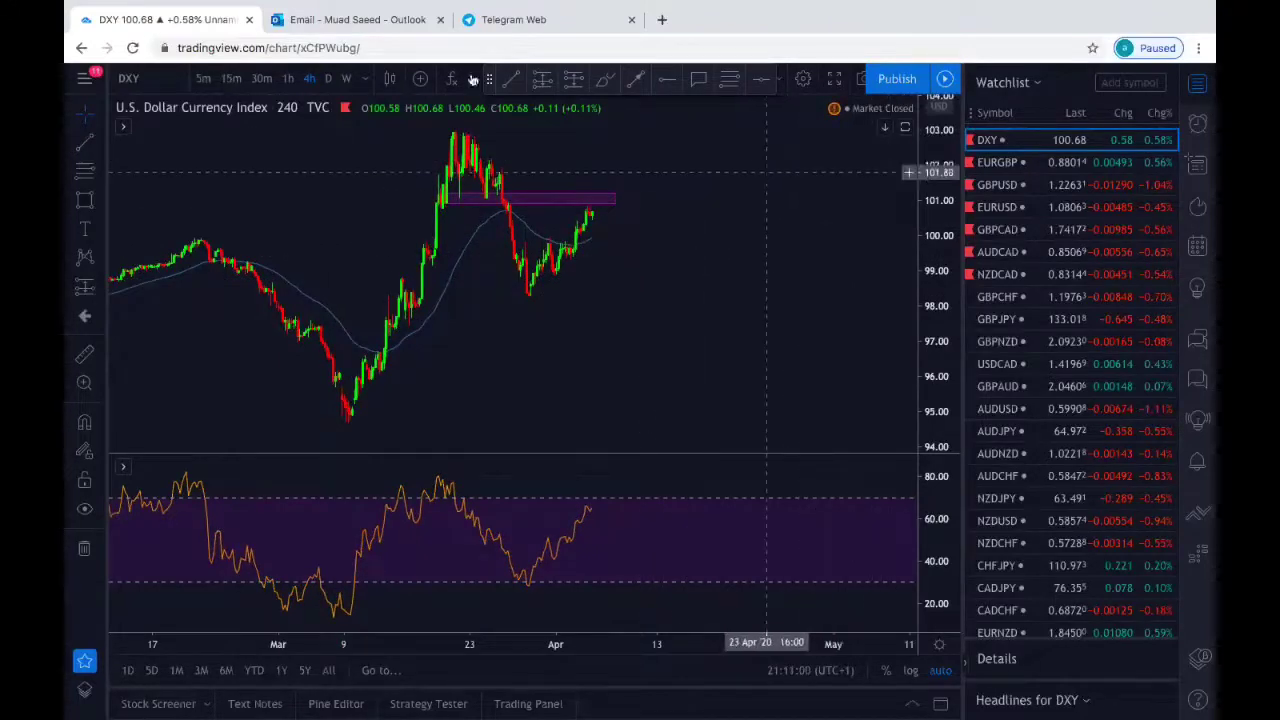
Step: On the 1-hour chart, draw rising channel lines: lower from 98.27 to about 100.41, upper from 99.40 to about 101.16
{"action": "left_click", "coordinate": [287, 79]}
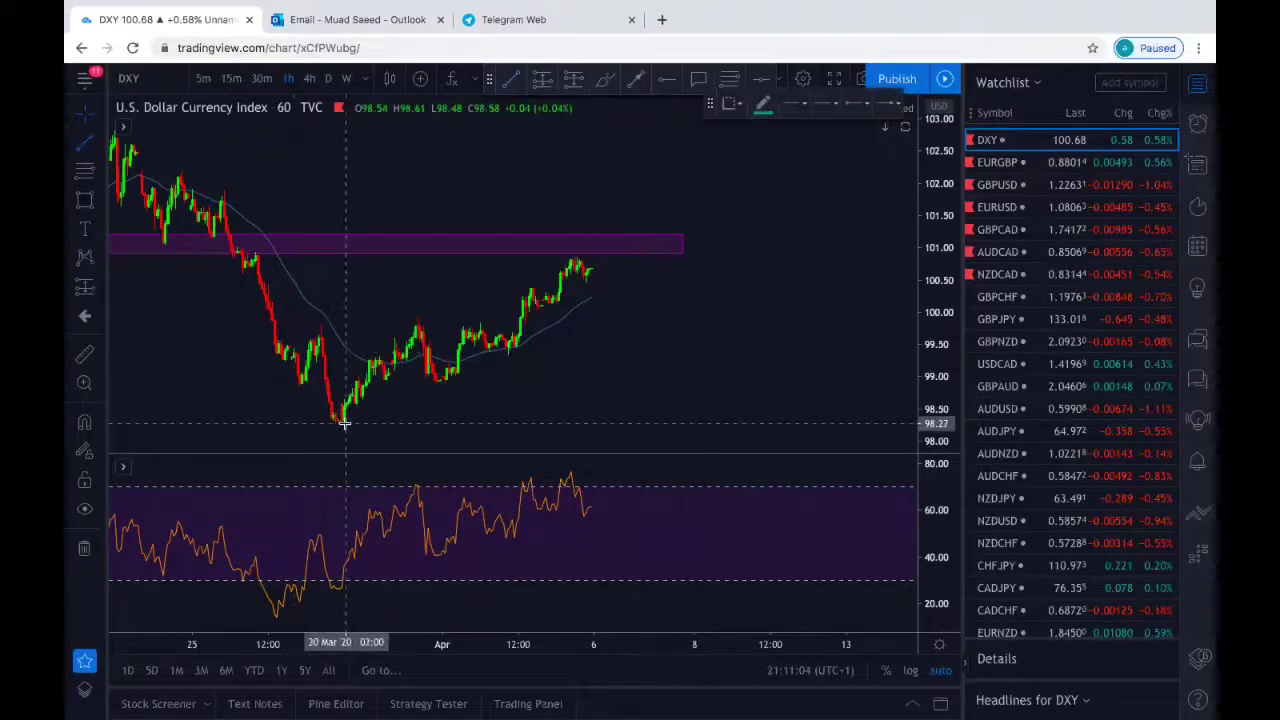
{"action": "left_click", "coordinate": [671, 286]}
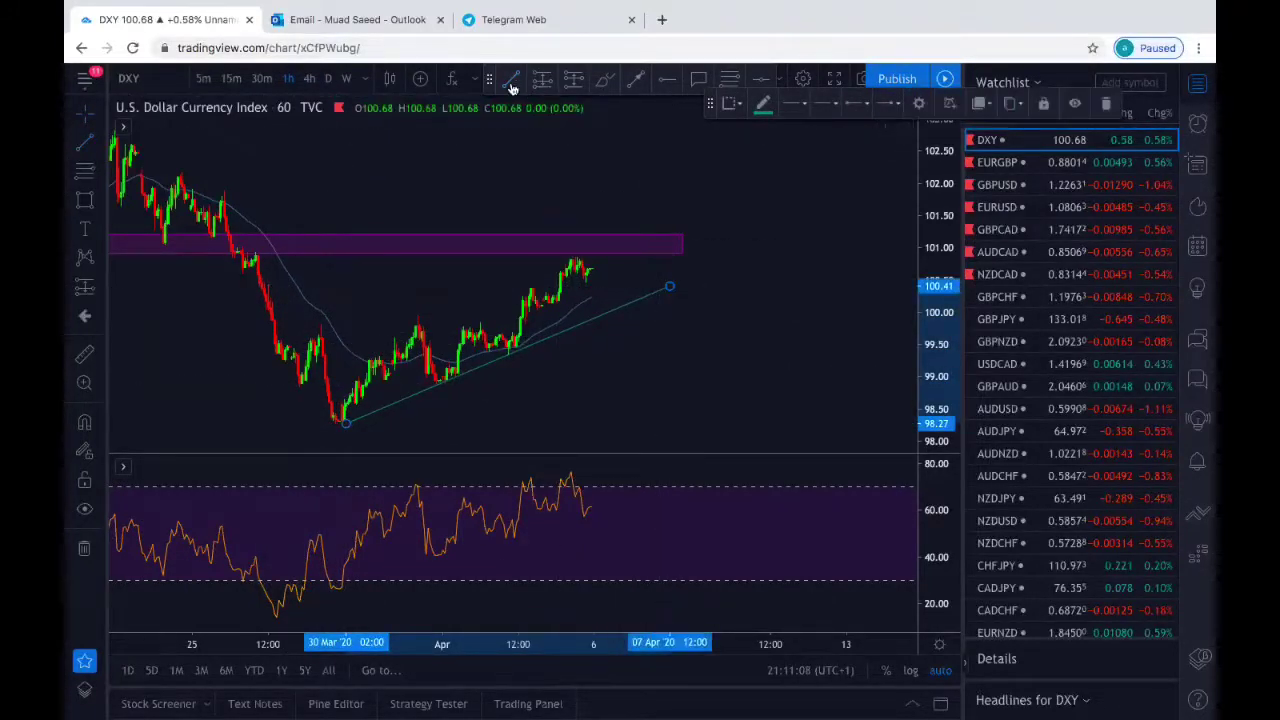
{"action": "left_click", "coordinate": [323, 349]}
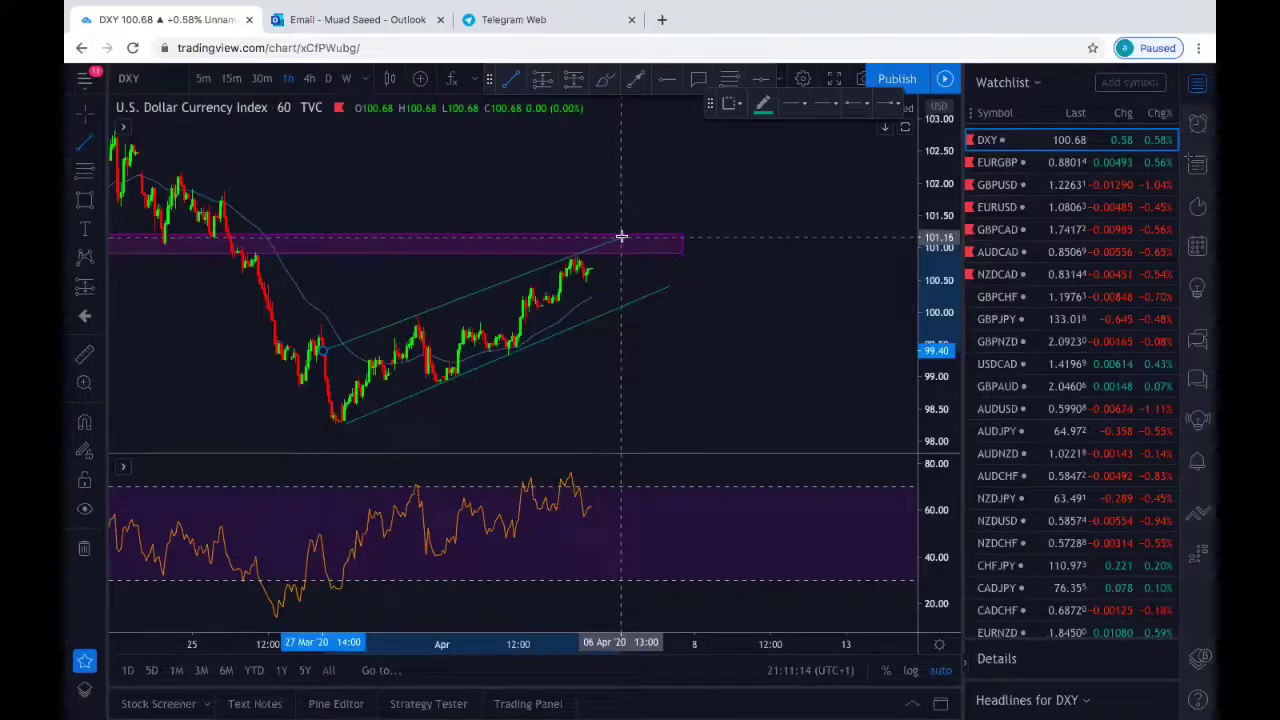
{"action": "left_click", "coordinate": [621, 237]}
Step: On the 4-hour chart, brush the drop, the pullback into the purple zone and a projected fall, and delete the sketch
{"action": "scroll", "coordinate": [664, 348], "scroll_direction": "down", "scroll_amount": 5}
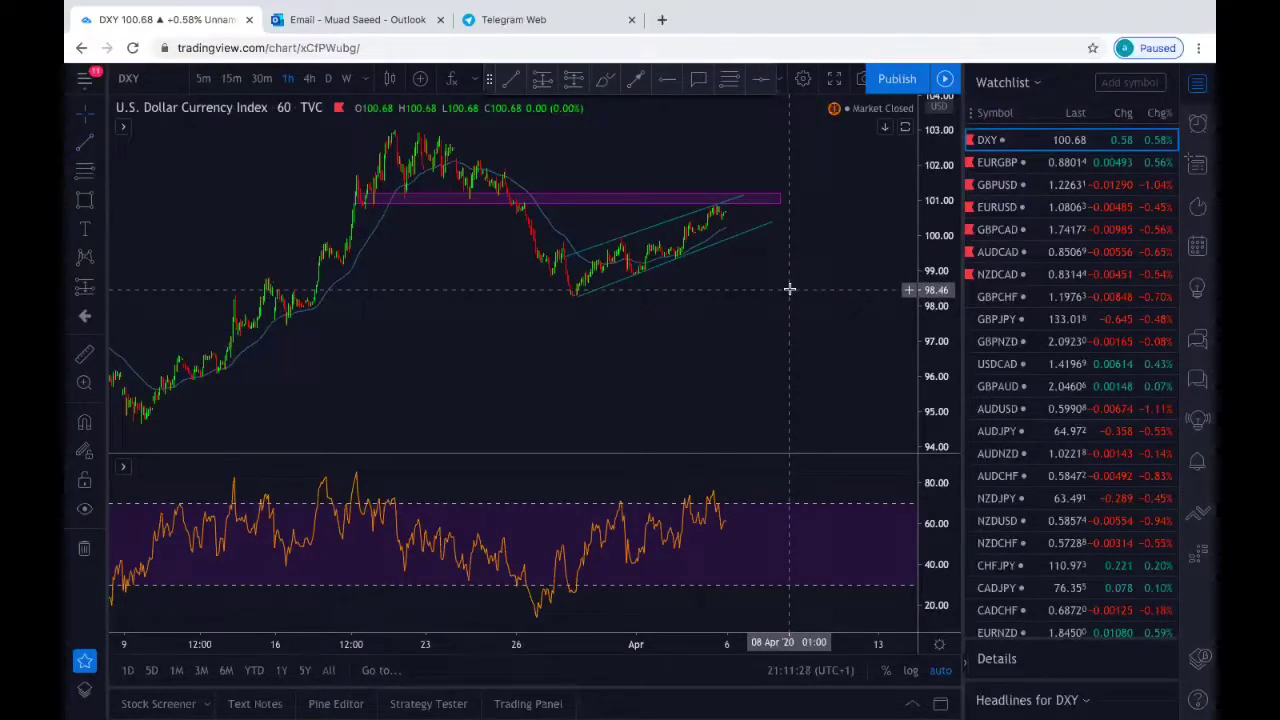
{"action": "scroll", "coordinate": [789, 288], "scroll_direction": "up", "scroll_amount": 8}
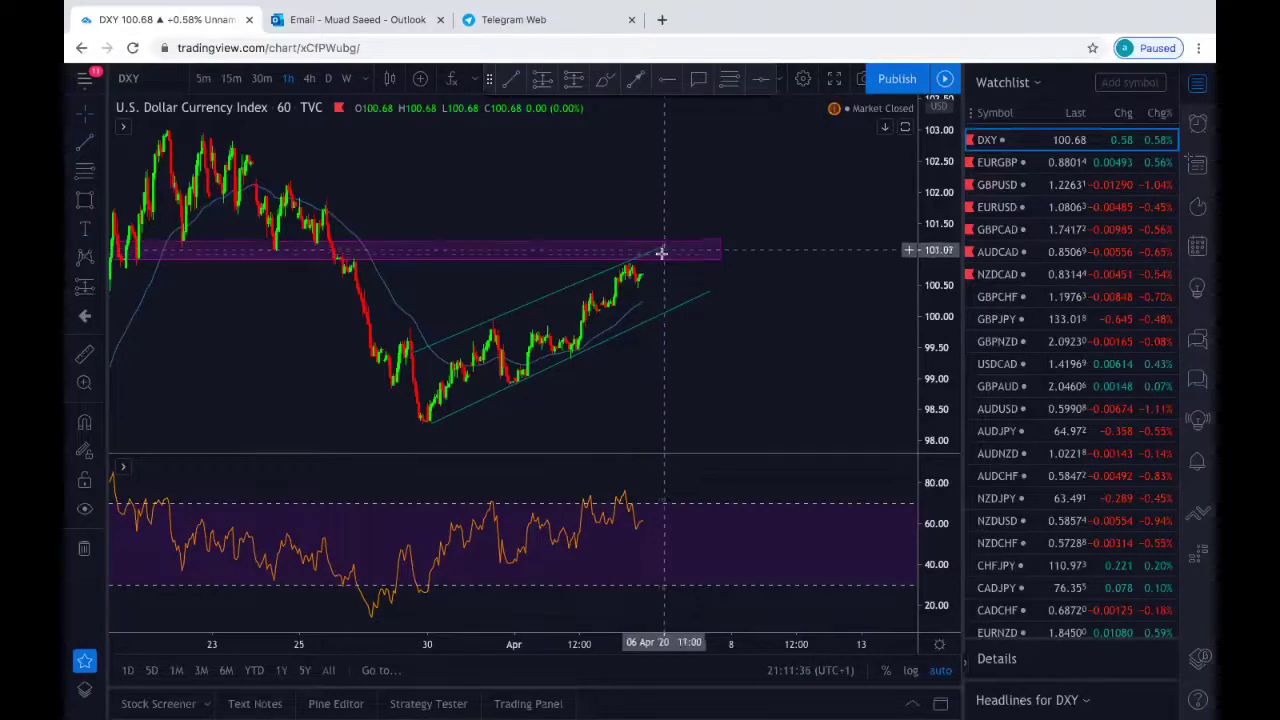
{"action": "scroll", "coordinate": [661, 252], "scroll_direction": "down", "scroll_amount": 2}
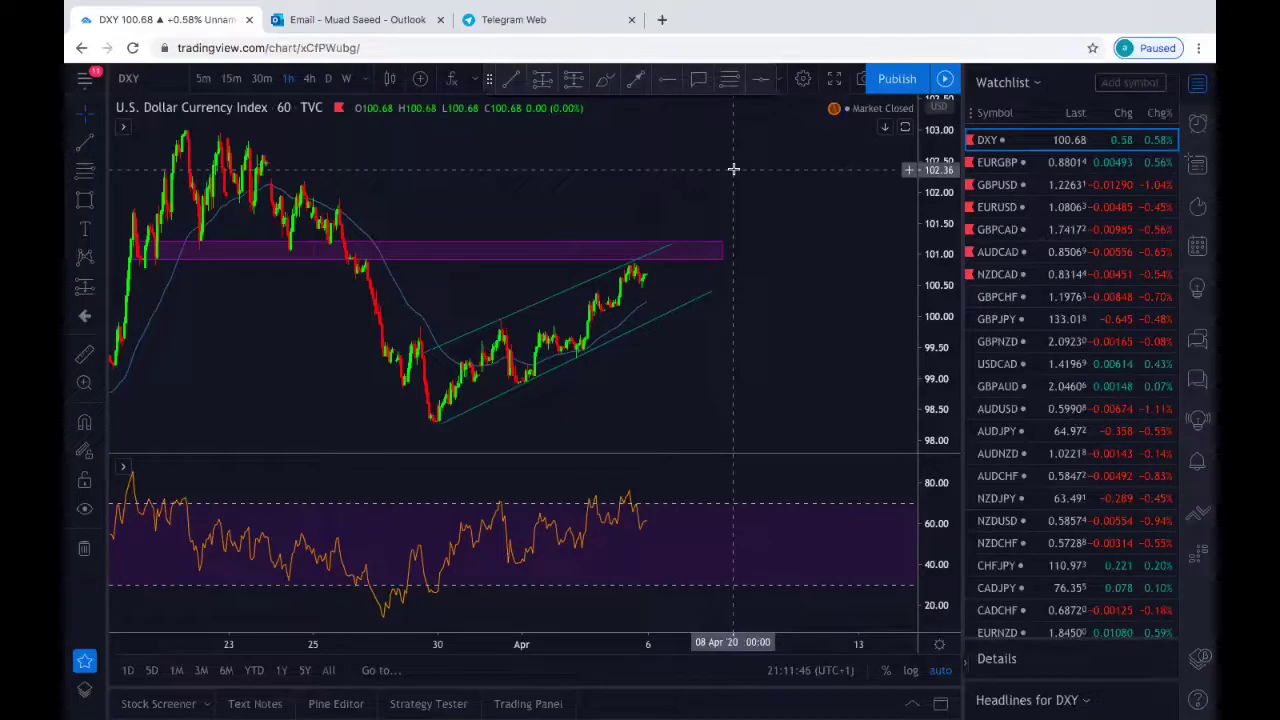
{"action": "left_click", "coordinate": [606, 82]}
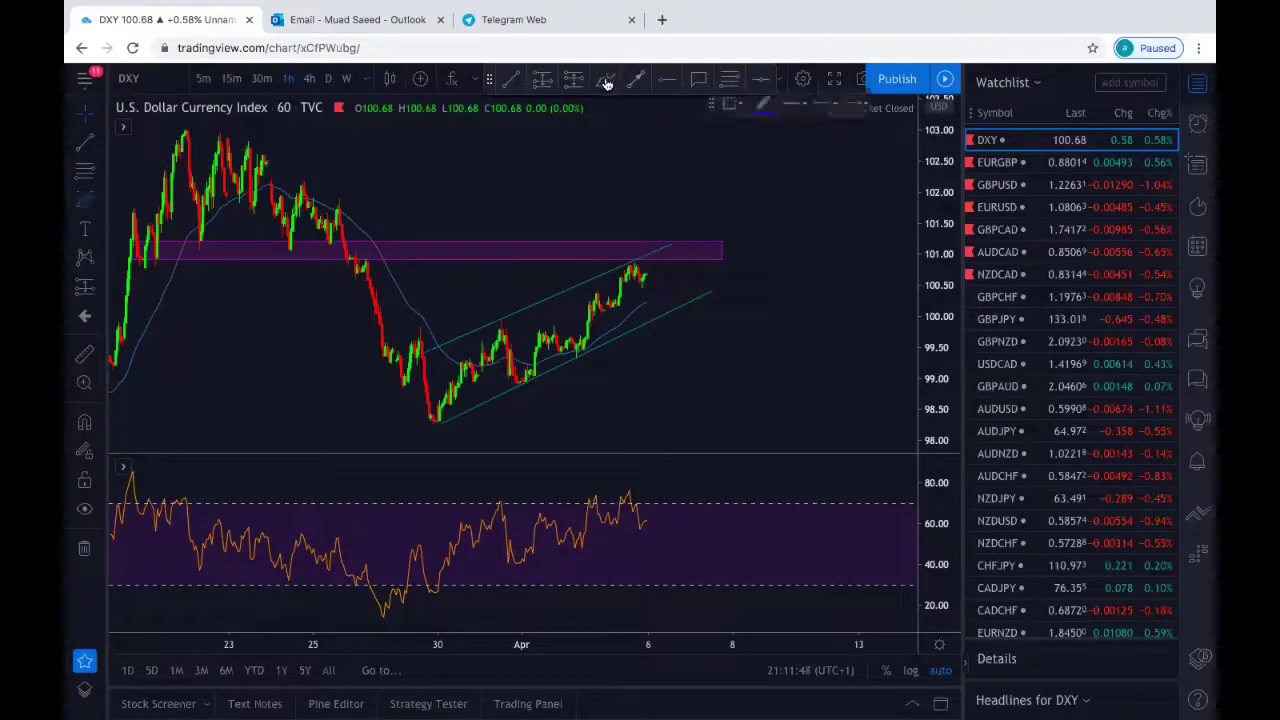
{"action": "left_click", "coordinate": [306, 79]}
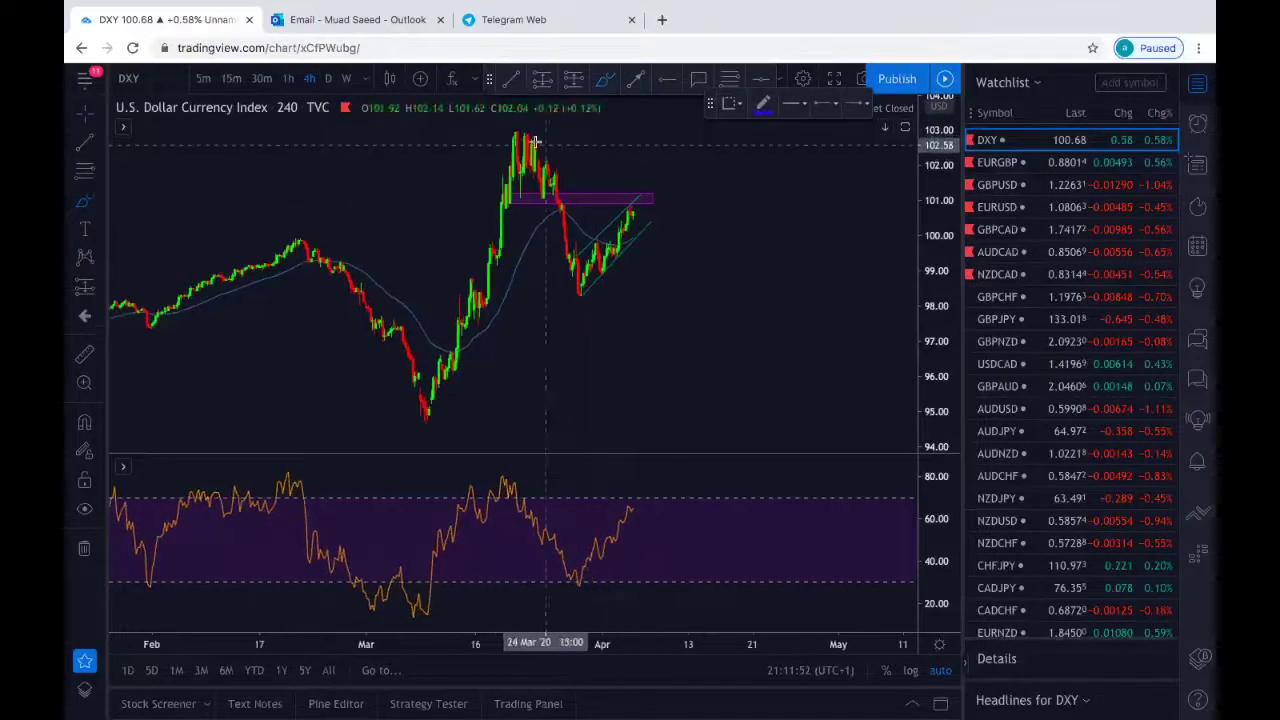
{"action": "mouse_move", "coordinate": [533, 141]}
{"action": "left_mouse_down"}
{"action": "mouse_move", "coordinate": [578, 282]}
{"action": "mouse_move", "coordinate": [638, 213]}
{"action": "left_mouse_up"}
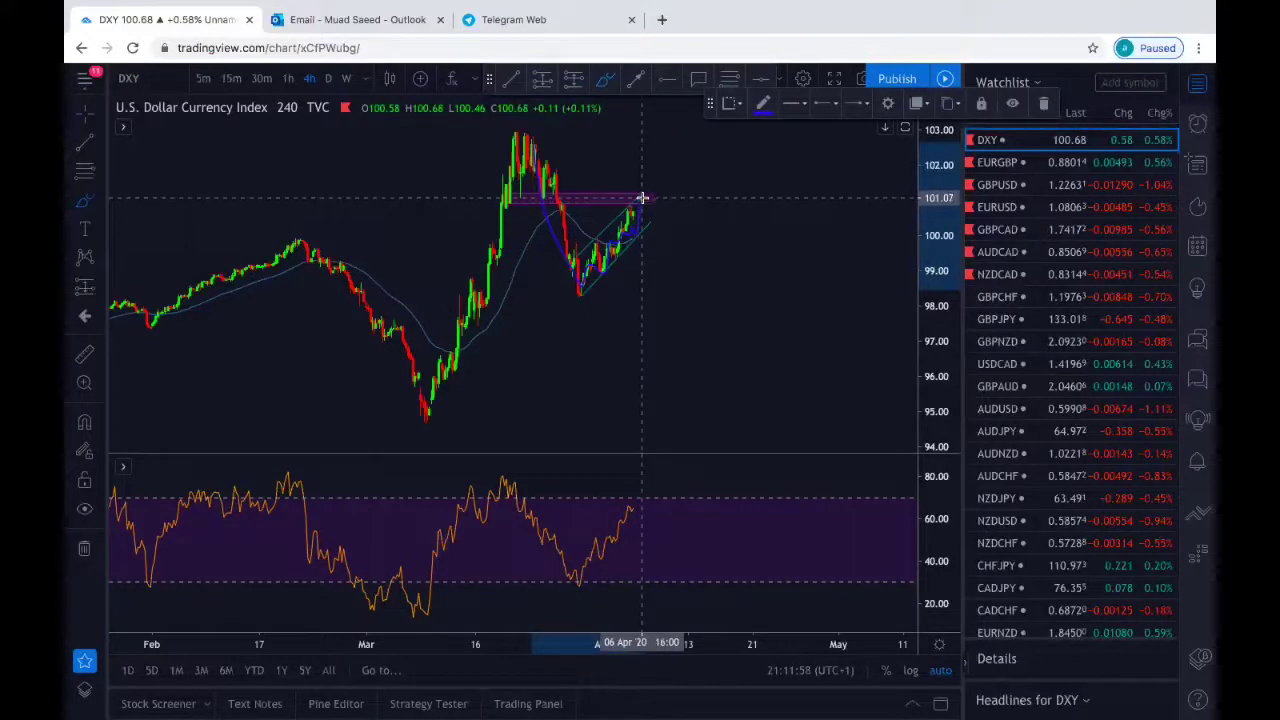
{"action": "left_click_drag", "start_coordinate": [645, 212], "coordinate": [667, 298]}
{"action": "scroll", "coordinate": [700, 215], "scroll_direction": "up", "scroll_amount": 3}
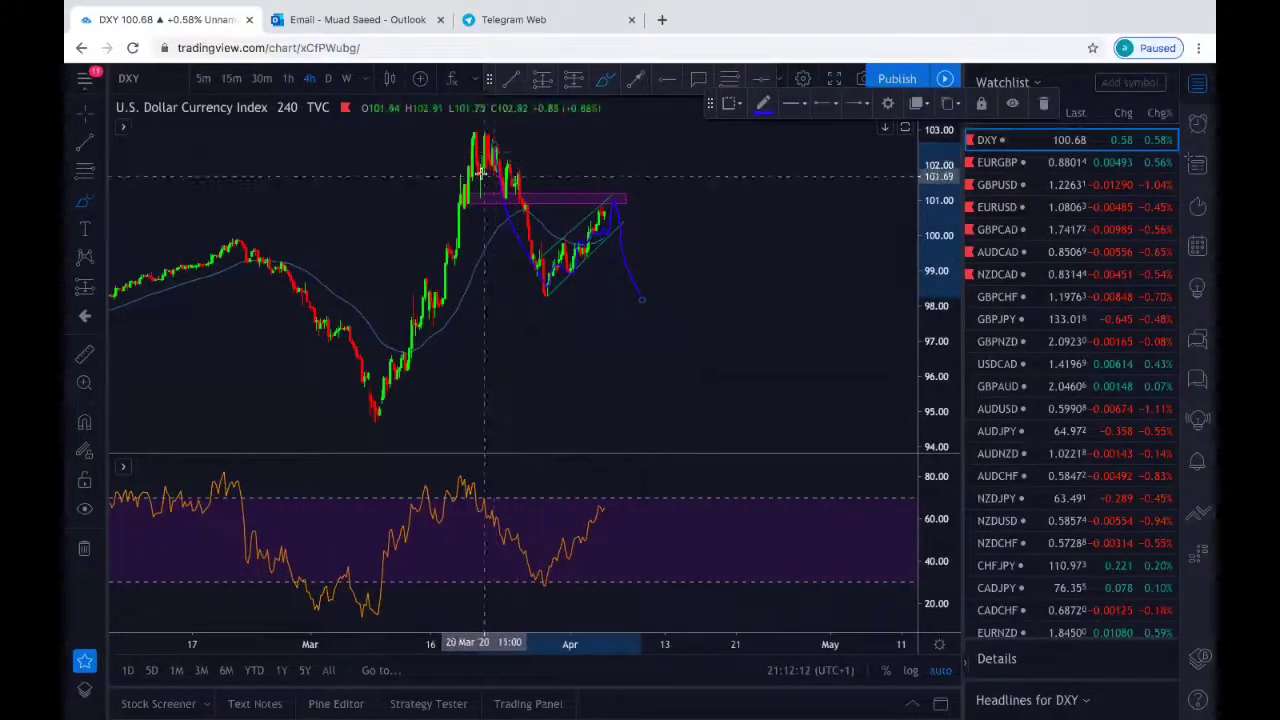
{"action": "left_click", "coordinate": [1041, 105]}
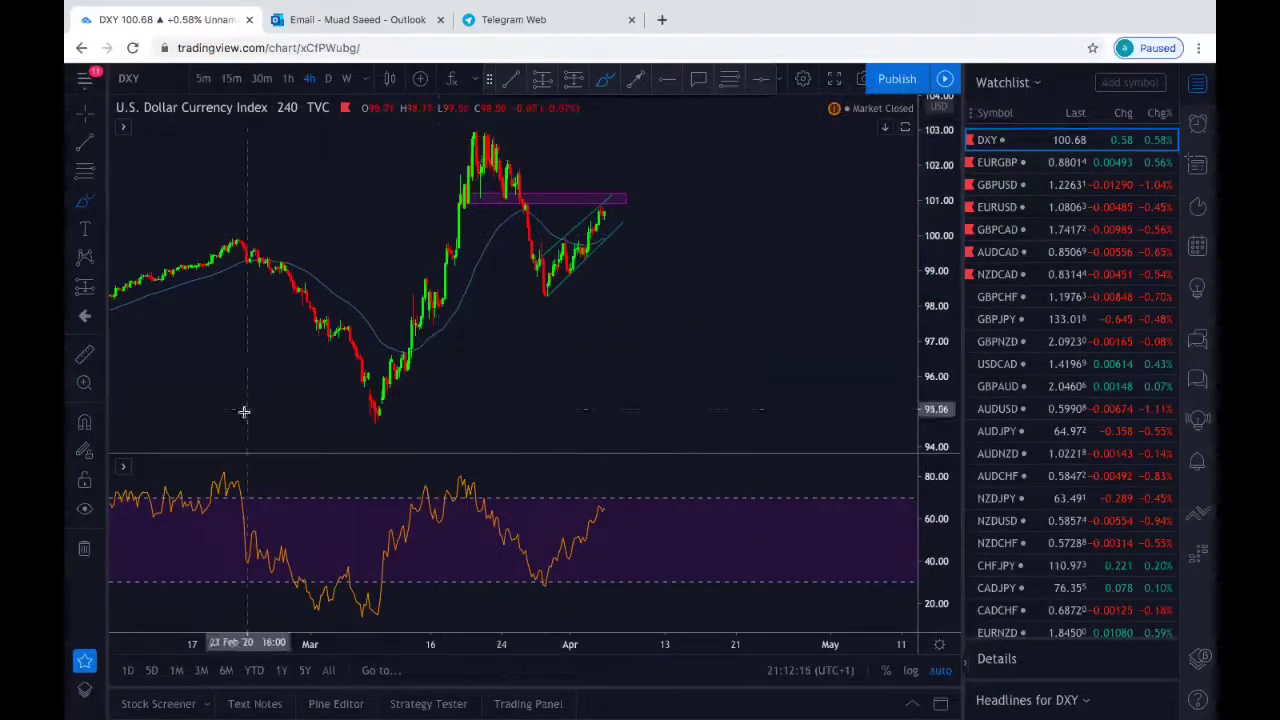
Step: Draw a Fibonacci retracement from the 20 March high at 102.96 to the swing low at 98.25, keeping its floating toolbar clear
{"action": "left_click", "coordinate": [729, 84]}
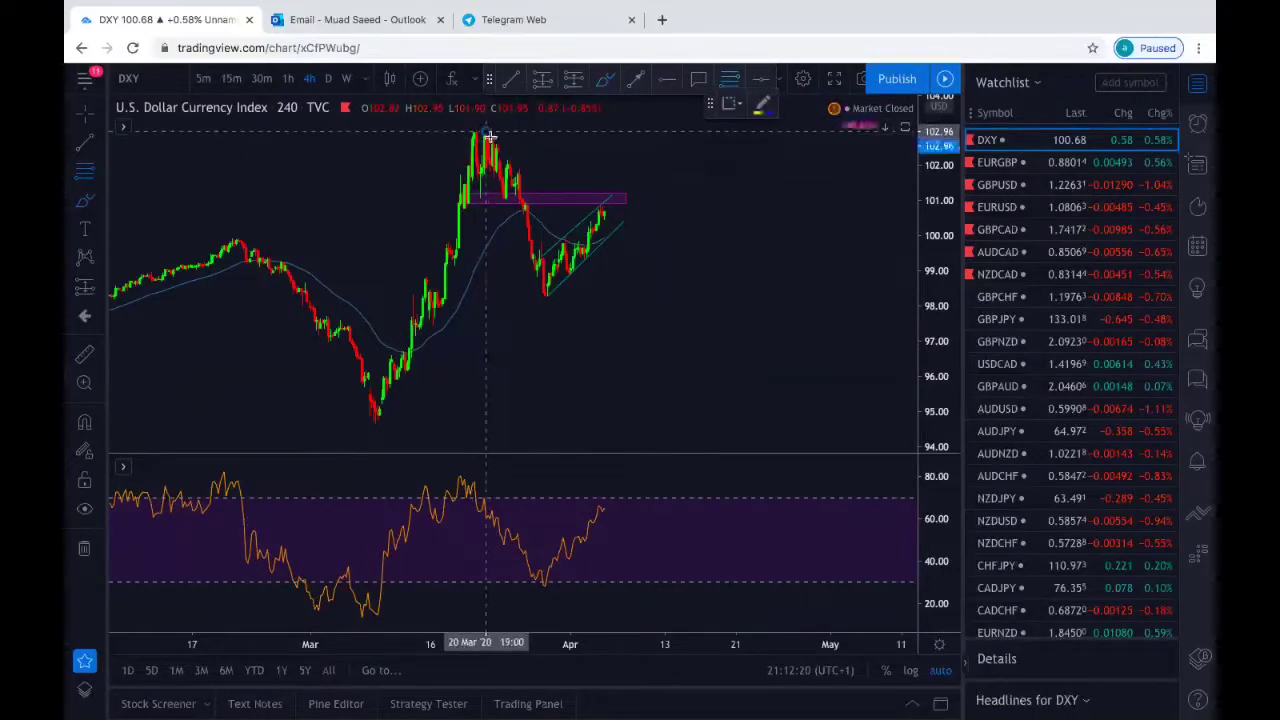
{"action": "left_click", "coordinate": [490, 135]}
{"action": "left_click", "coordinate": [558, 297]}
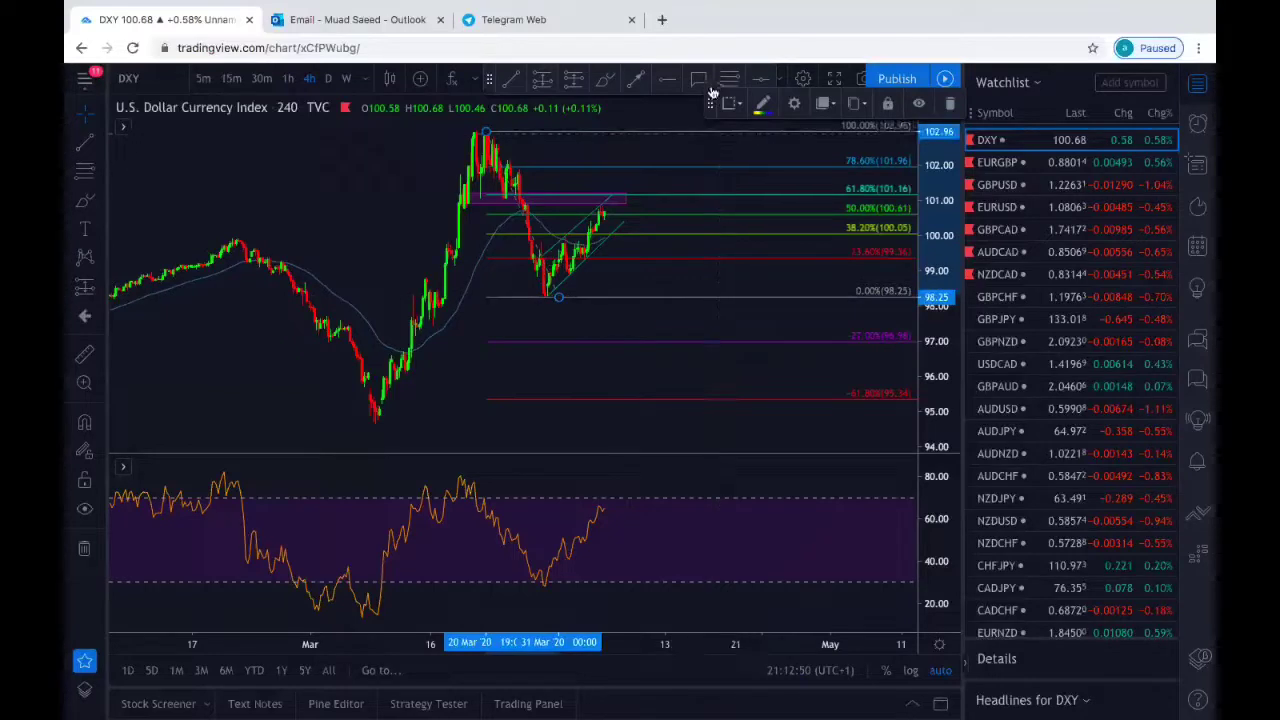
{"action": "left_click_drag", "start_coordinate": [708, 104], "coordinate": [780, 84]}
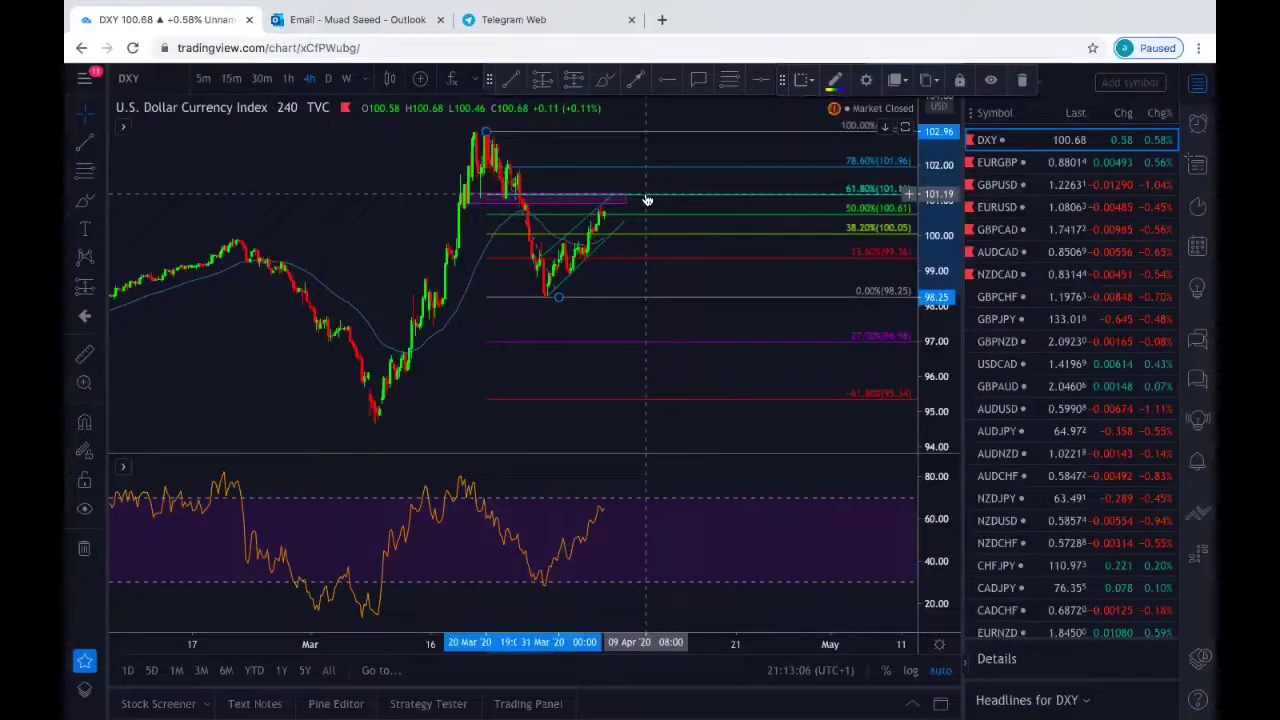
Step: Open the EURGBP chart from the watchlist and set it to the 1-hour timeframe
{"action": "left_click", "coordinate": [1005, 164]}
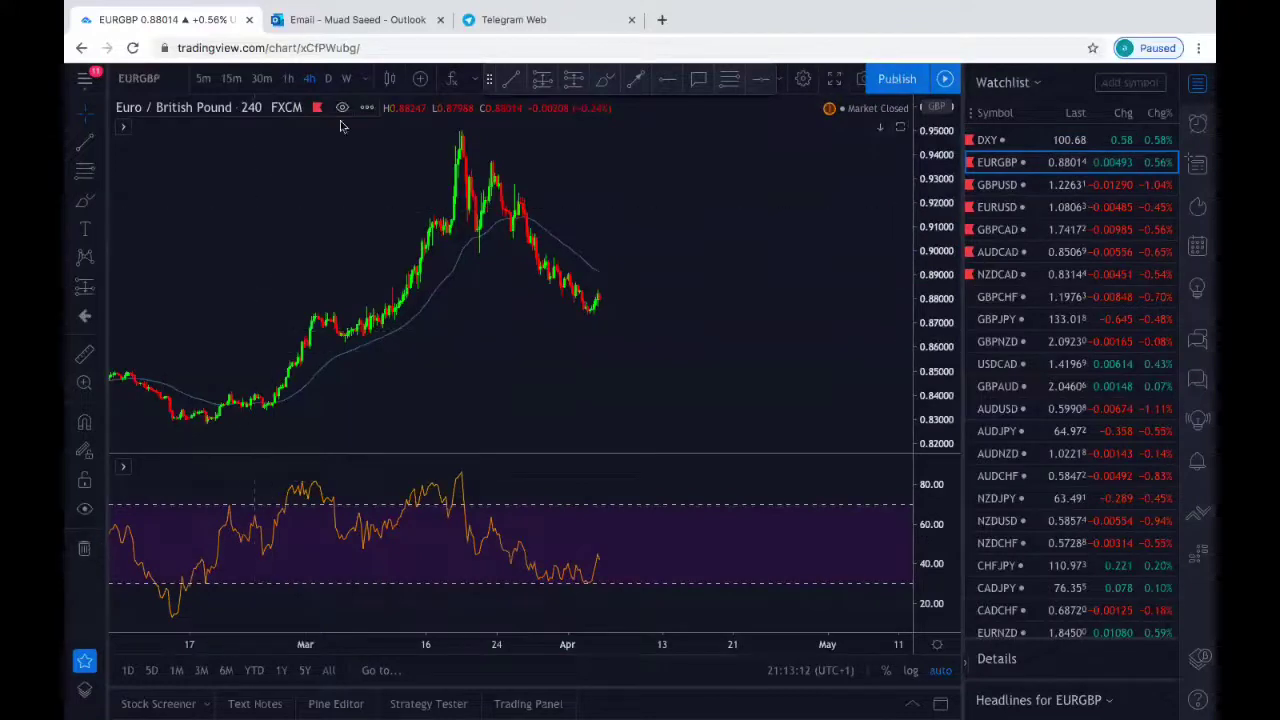
{"action": "scroll", "coordinate": [424, 190], "scroll_direction": "up", "scroll_amount": 4}
{"action": "scroll", "coordinate": [424, 190], "scroll_direction": "down", "scroll_amount": 3}
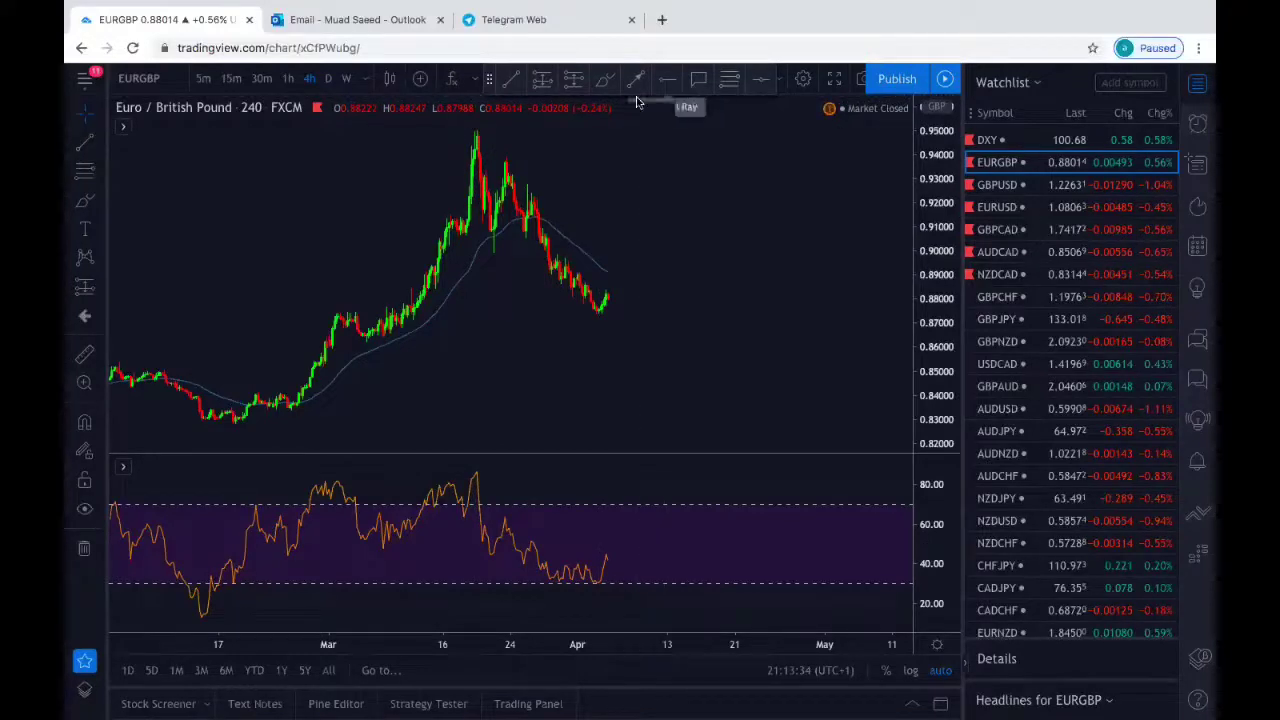
{"action": "left_click", "coordinate": [287, 80]}
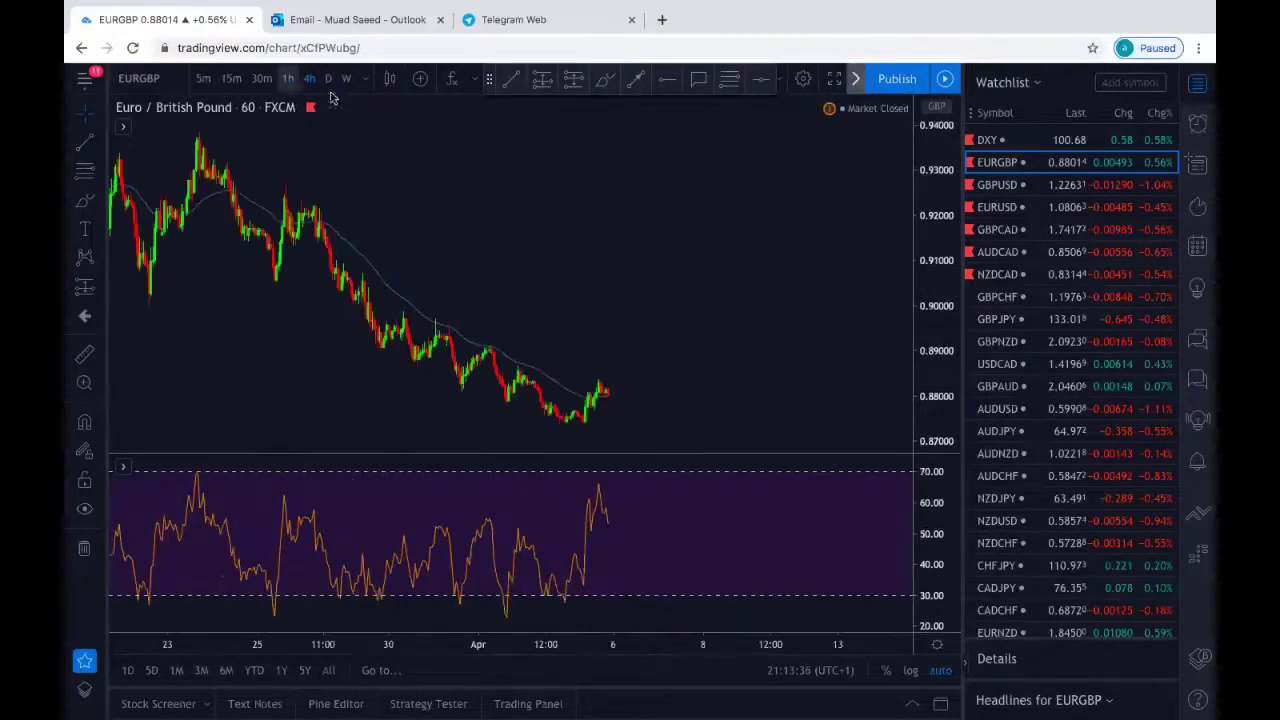
{"action": "scroll", "coordinate": [440, 150], "scroll_direction": "up", "scroll_amount": 4}
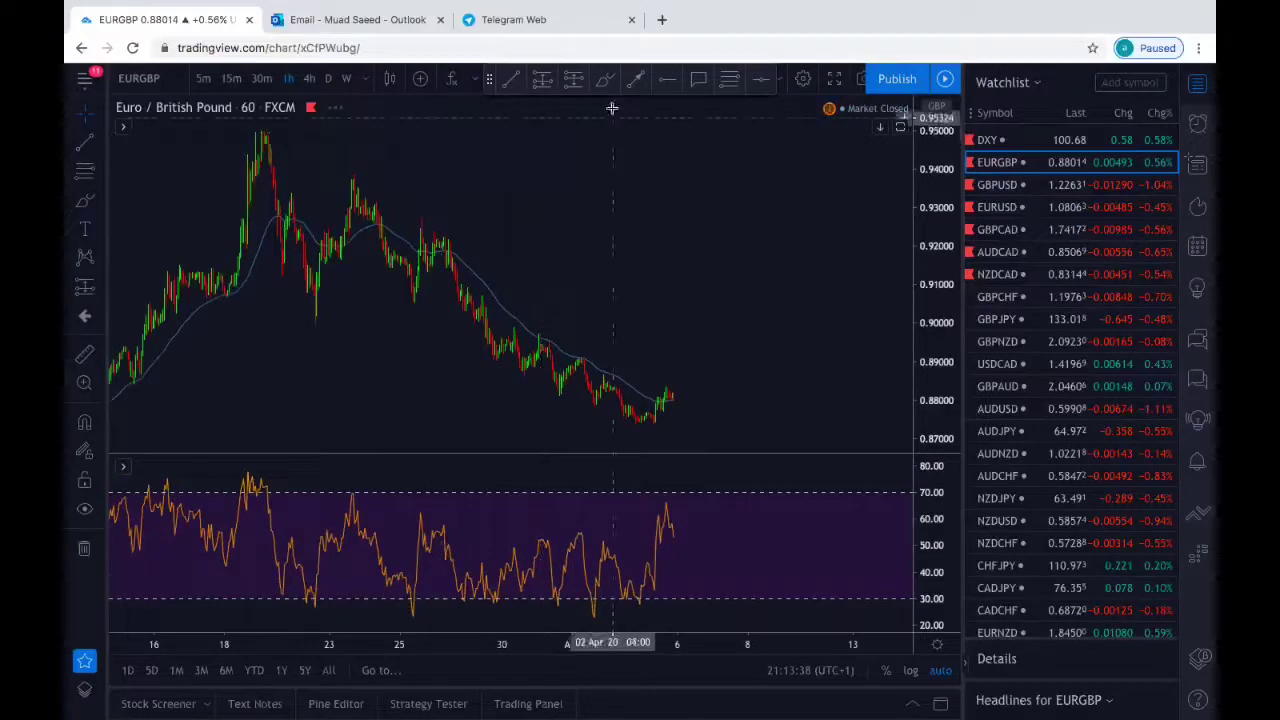
Step: Draw two descending EURGBP trend lines, one from the 19 March high near 0.950 and one from 27 March at about 0.90757
{"action": "left_click", "coordinate": [511, 80]}
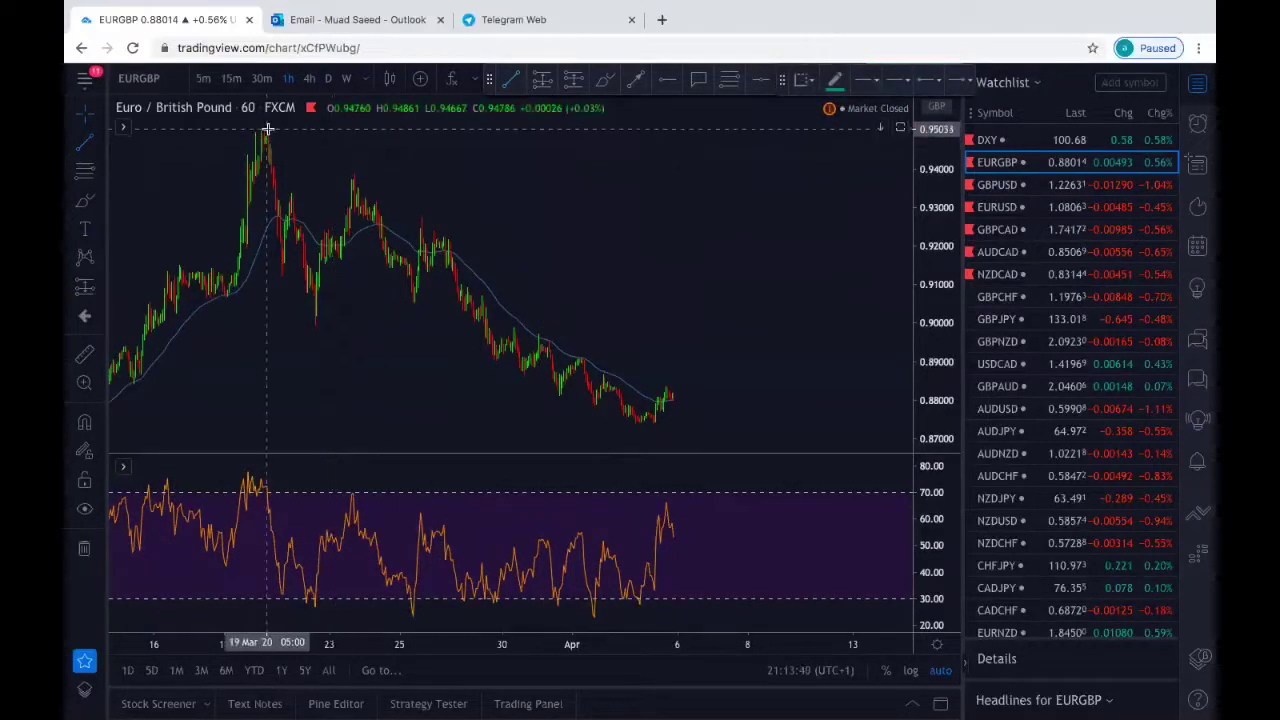
{"action": "left_click", "coordinate": [730, 395]}
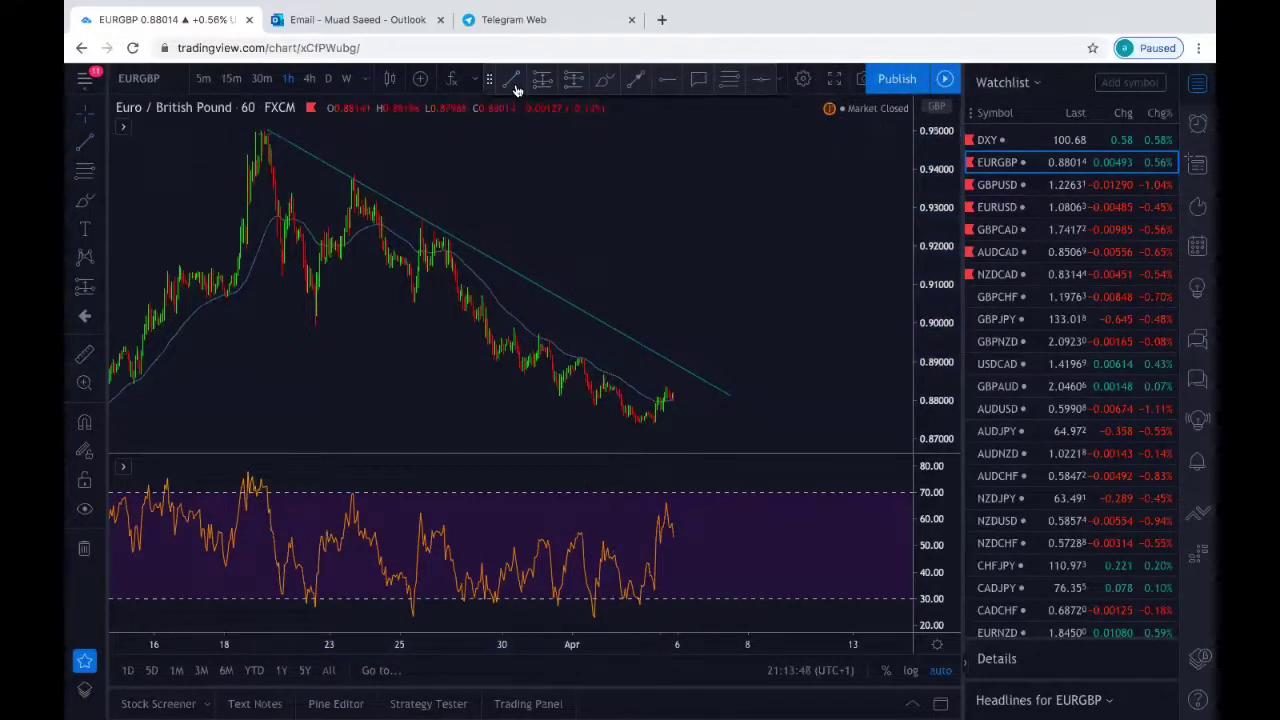
{"action": "left_click", "coordinate": [482, 293]}
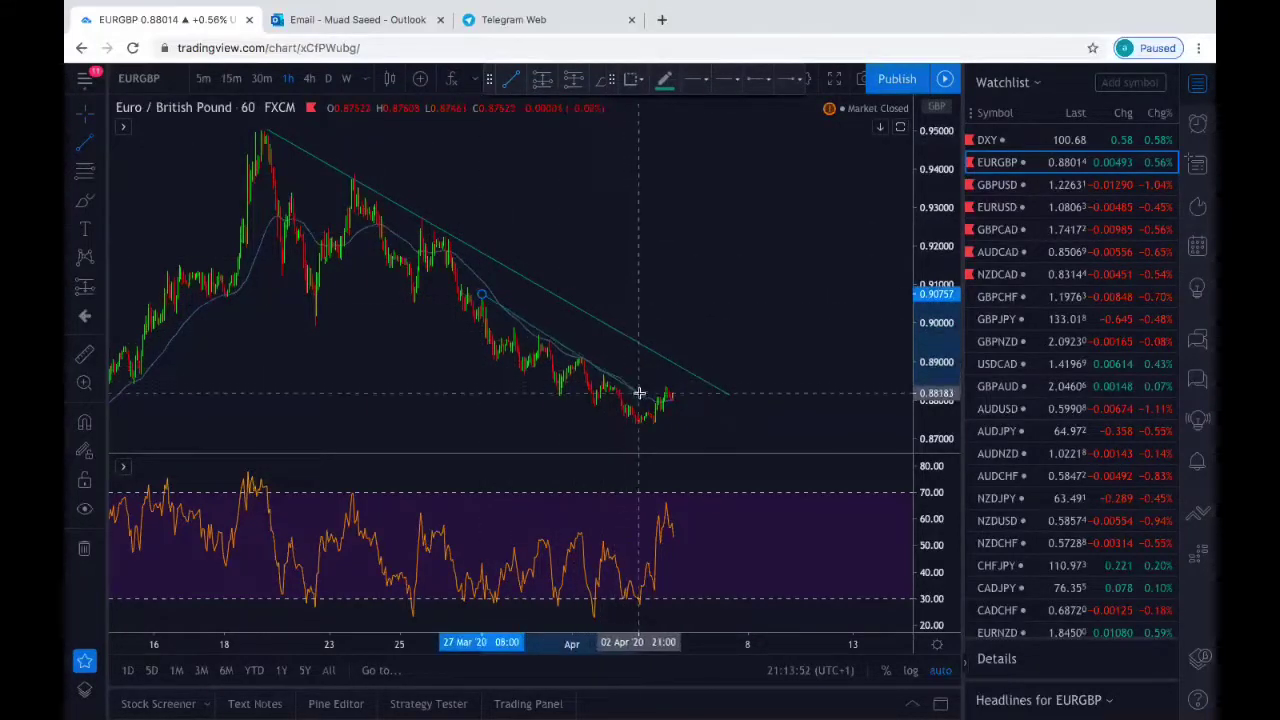
{"action": "left_click", "coordinate": [684, 423]}
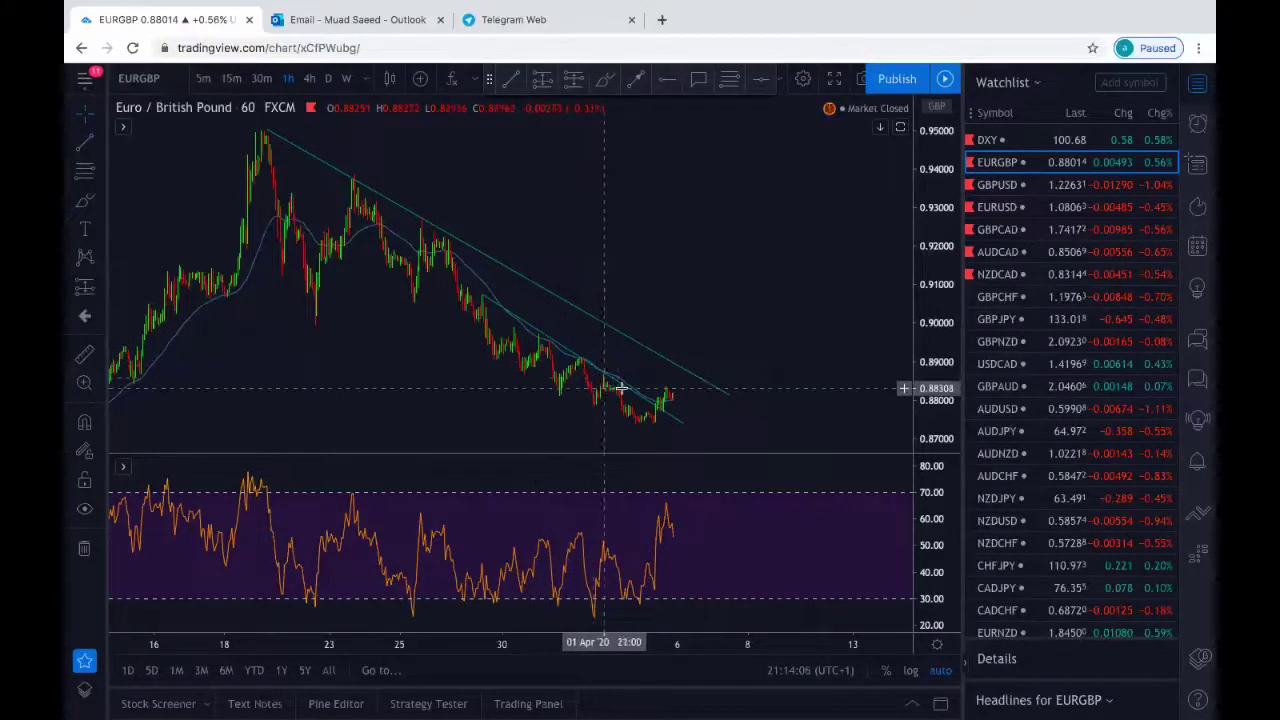
{"action": "scroll", "coordinate": [615, 384], "scroll_direction": "up", "scroll_amount": 4}
{"action": "scroll", "coordinate": [621, 388], "scroll_direction": "up", "scroll_amount": 1}
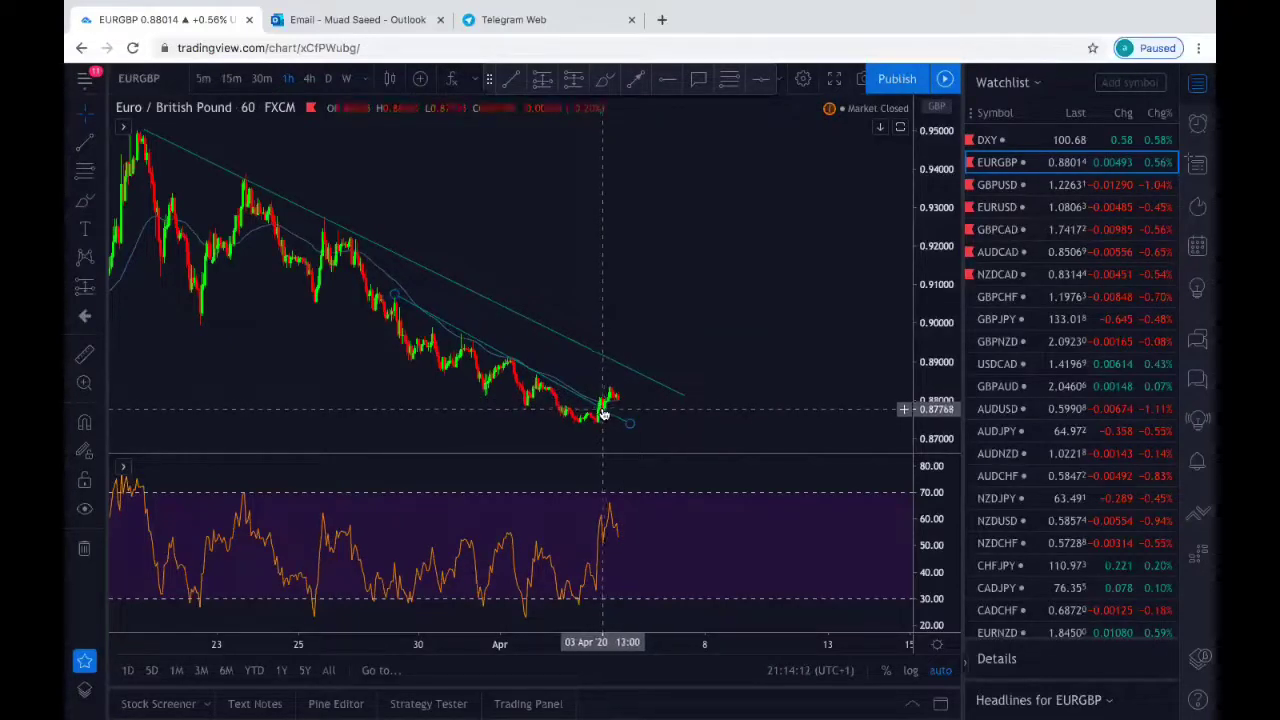
Step: Brush a EURGBP projection rising to the outer trend line and falling to about 0.870, and delete the falling stroke
{"action": "scroll", "coordinate": [604, 408], "scroll_direction": "up", "scroll_amount": 4}
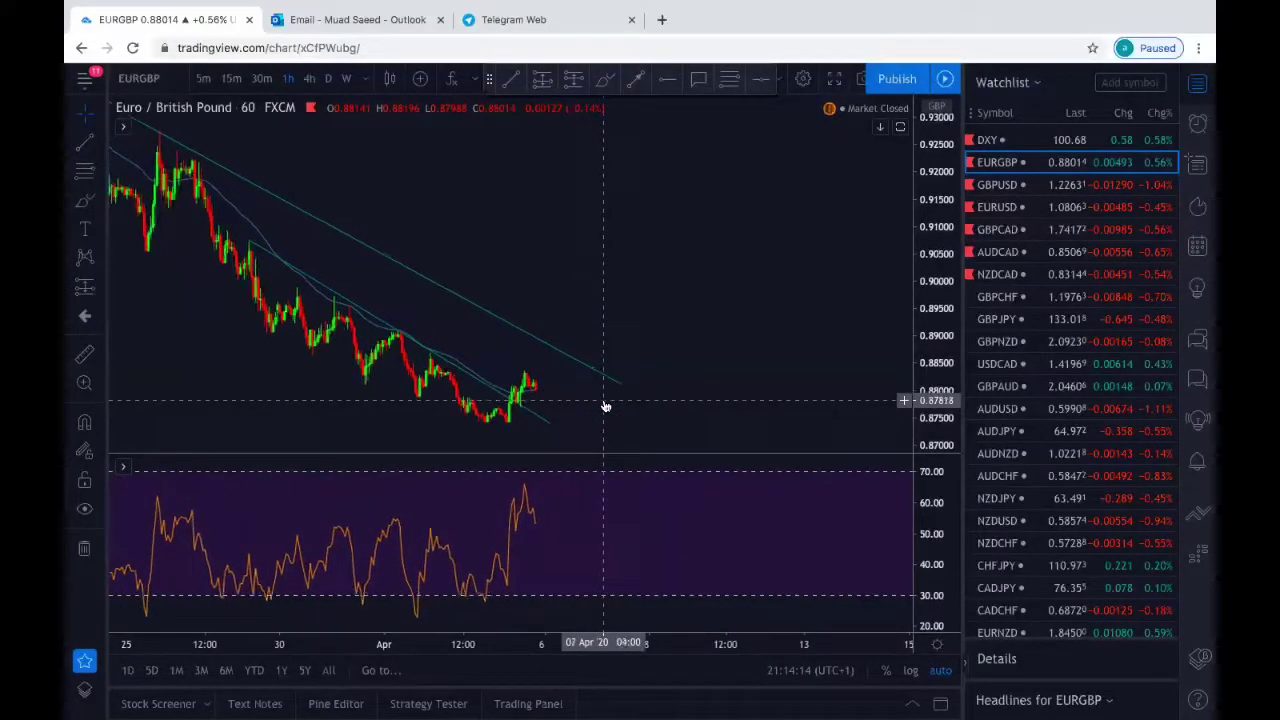
{"action": "scroll", "coordinate": [310, 260], "scroll_direction": "left", "scroll_amount": 3}
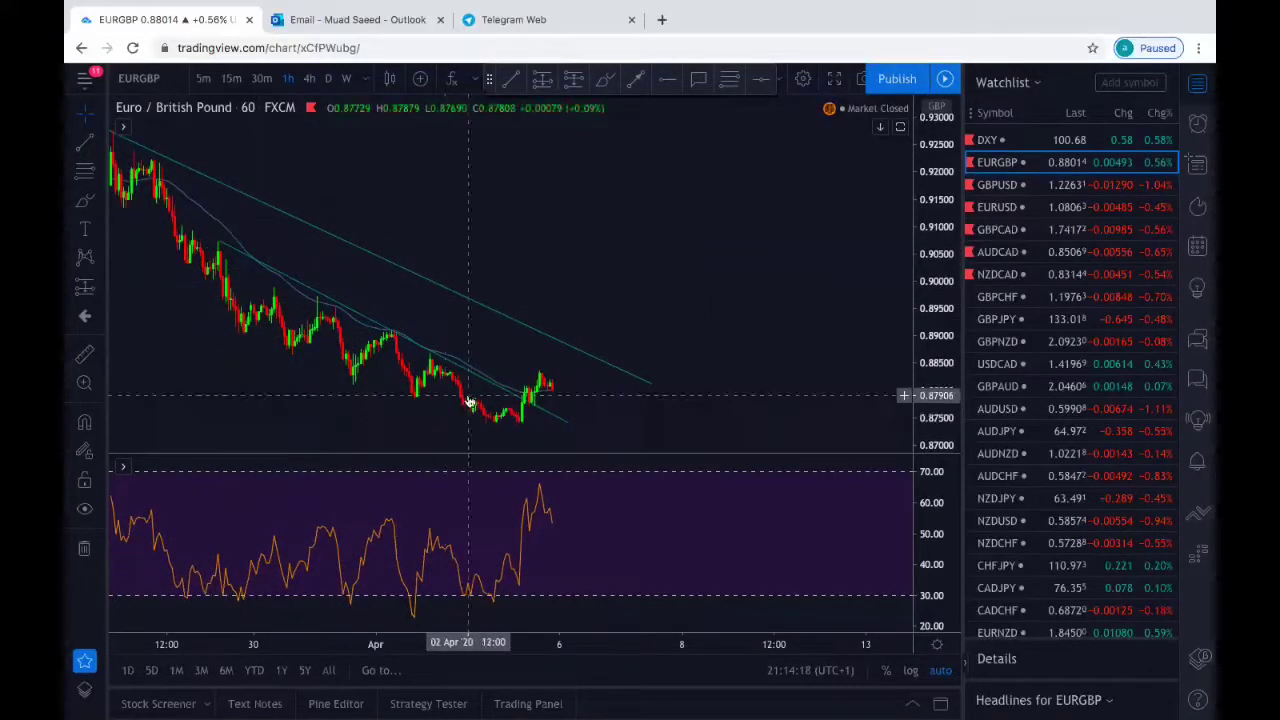
{"action": "scroll", "coordinate": [531, 390], "scroll_direction": "up", "scroll_amount": 2}
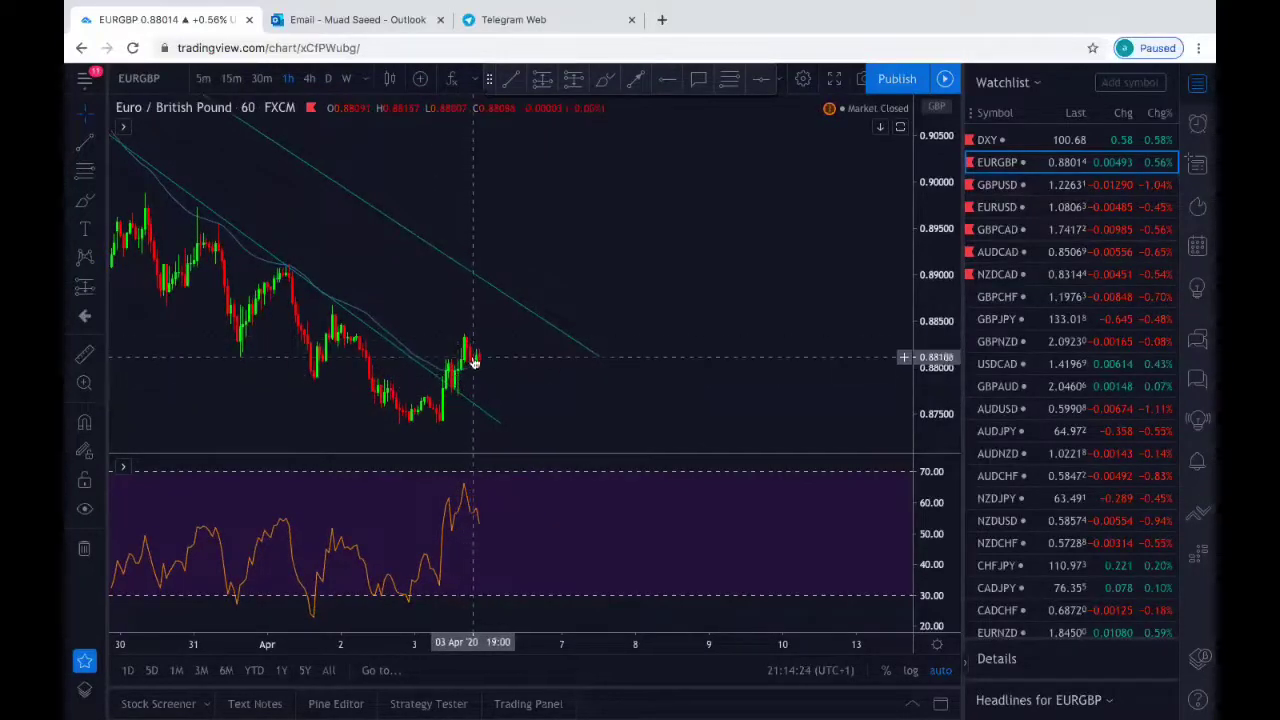
{"action": "scroll", "coordinate": [476, 353], "scroll_direction": "down", "scroll_amount": 1}
{"action": "scroll", "coordinate": [478, 355], "scroll_direction": "down", "scroll_amount": 1}
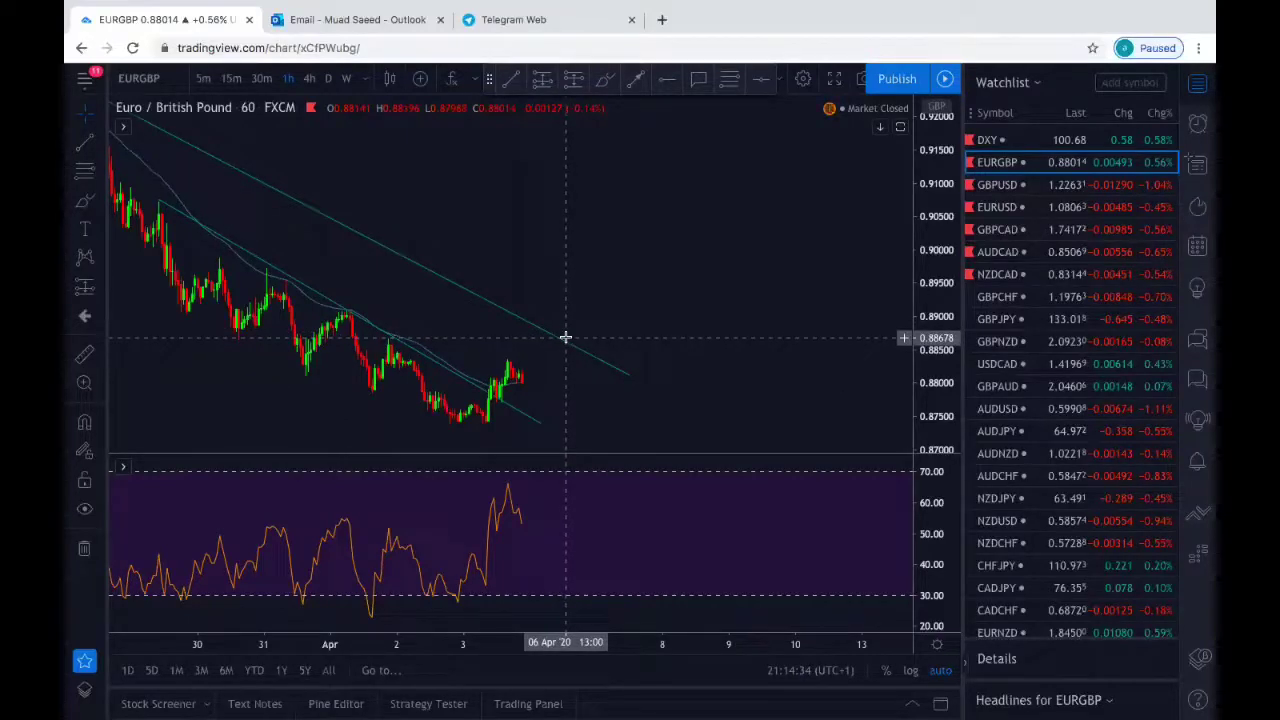
{"action": "scroll", "coordinate": [565, 337], "scroll_direction": "down", "scroll_amount": 4}
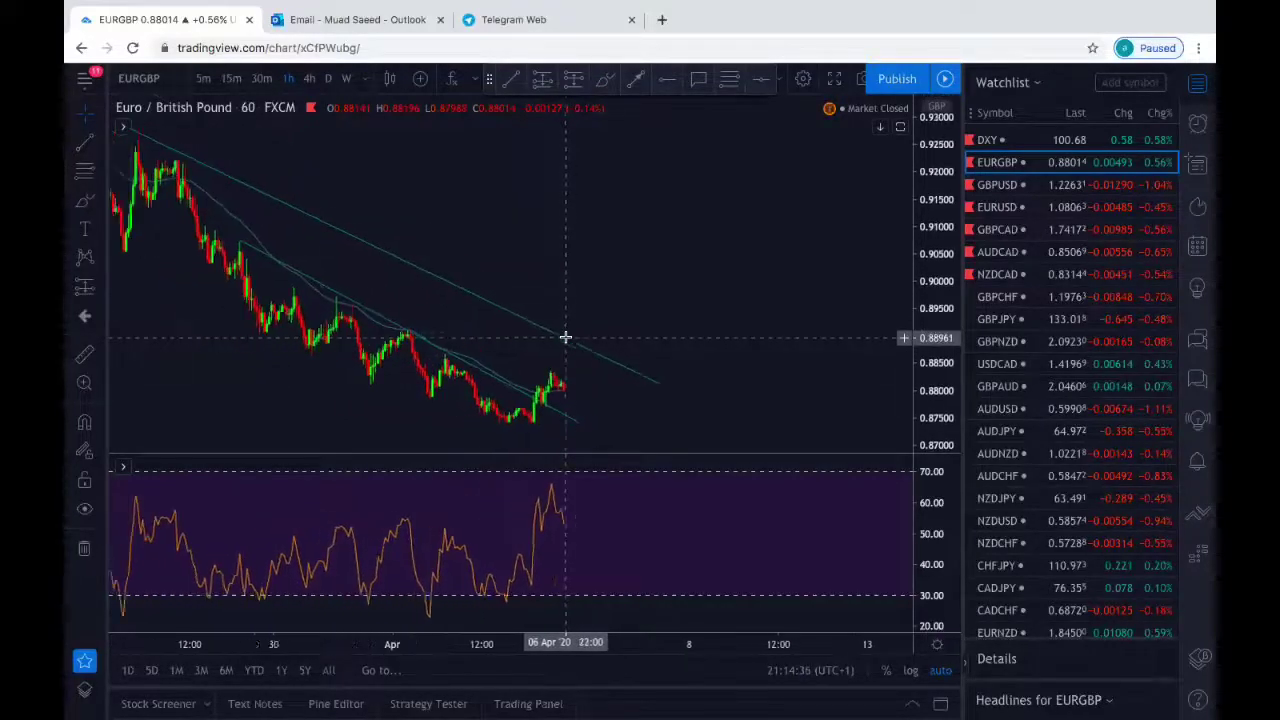
{"action": "left_click", "coordinate": [603, 86]}
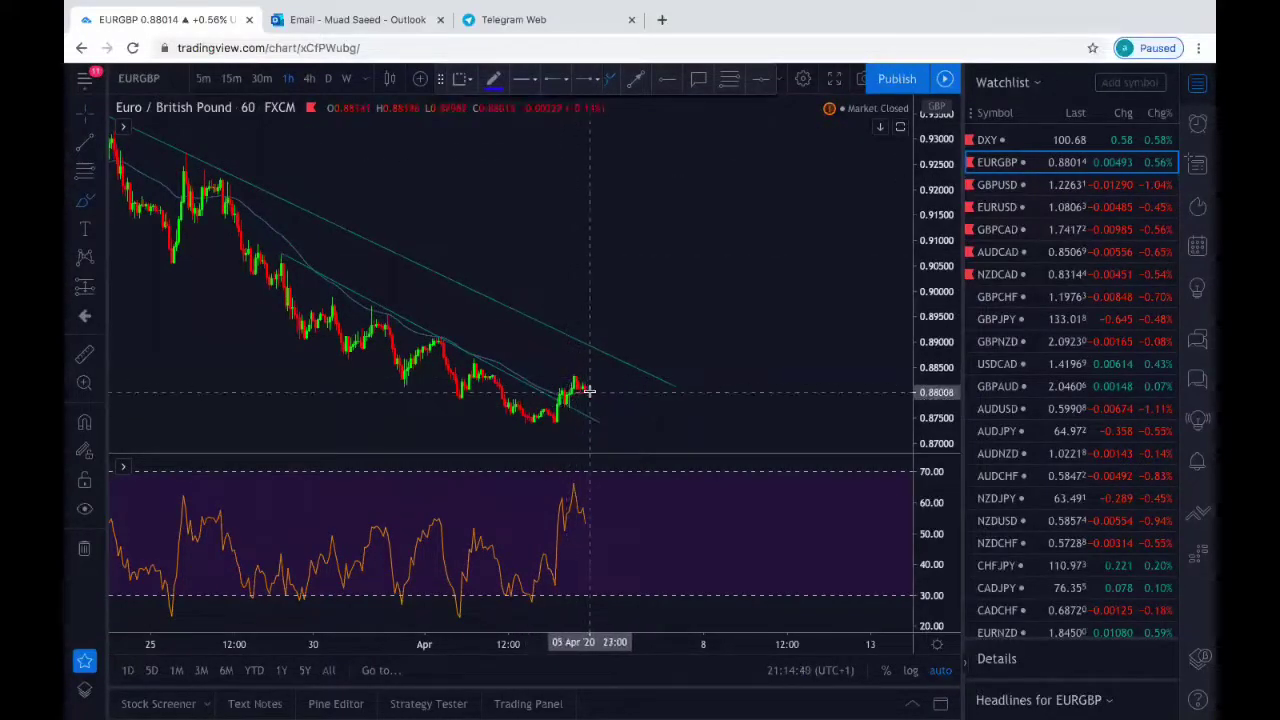
{"action": "left_click_drag", "start_coordinate": [593, 373], "coordinate": [613, 366]}
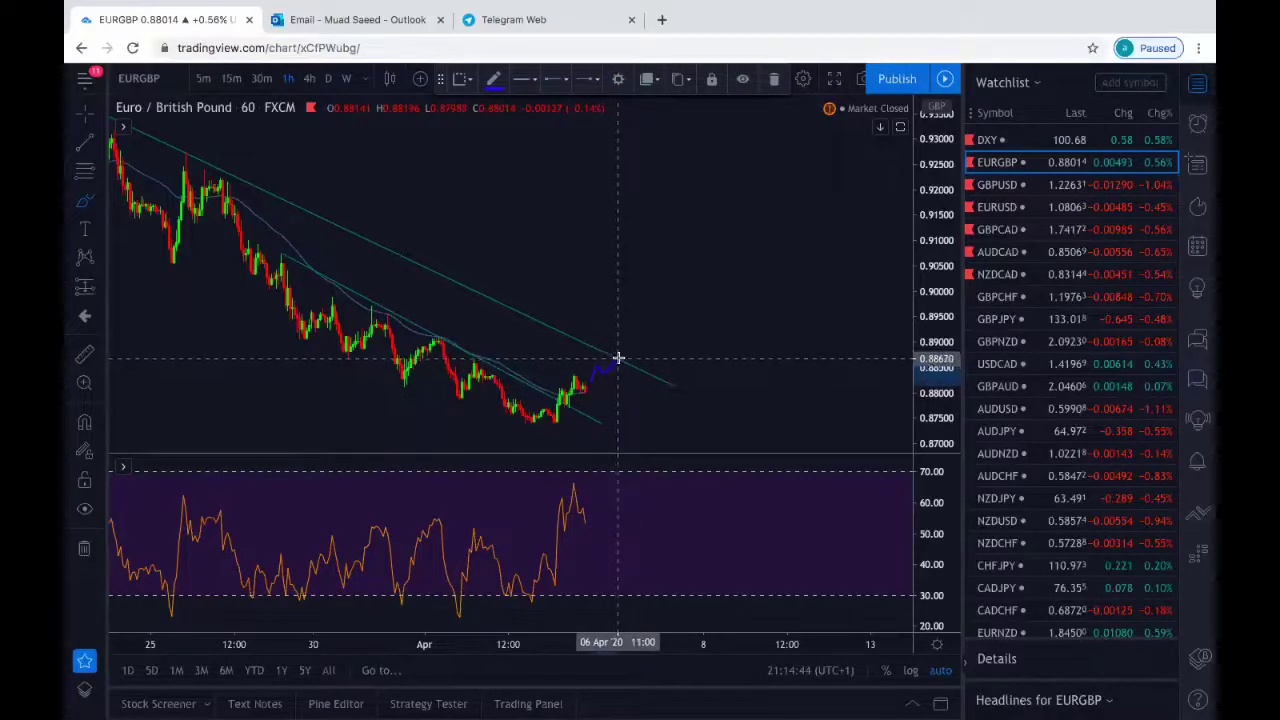
{"action": "mouse_move", "coordinate": [618, 359]}
{"action": "left_mouse_down"}
{"action": "mouse_move", "coordinate": [620, 391]}
{"action": "mouse_move", "coordinate": [654, 446]}
{"action": "left_mouse_up"}
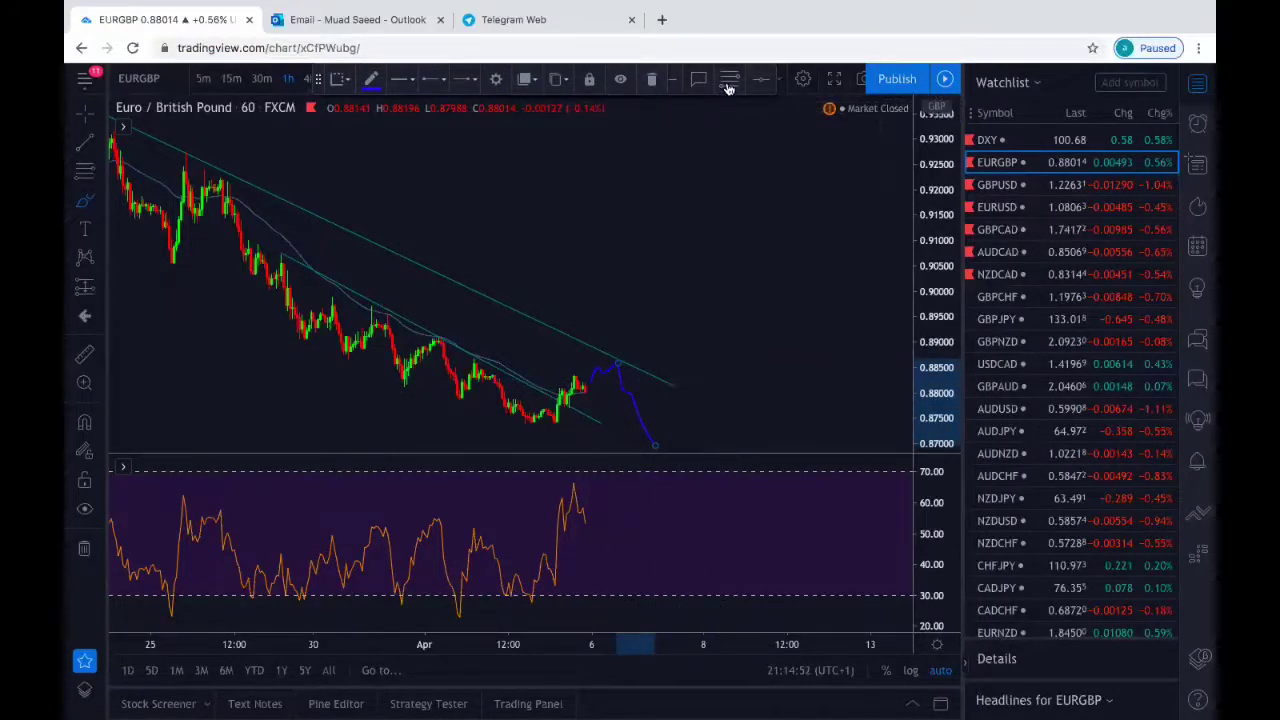
{"action": "left_click", "coordinate": [658, 92]}
Step: Draw a Fibonacci retracement on EURGBP from the 18 February low at 0.82858 to the 20 March high at 0.94989
{"action": "scroll", "coordinate": [661, 277], "scroll_direction": "down", "scroll_amount": 5}
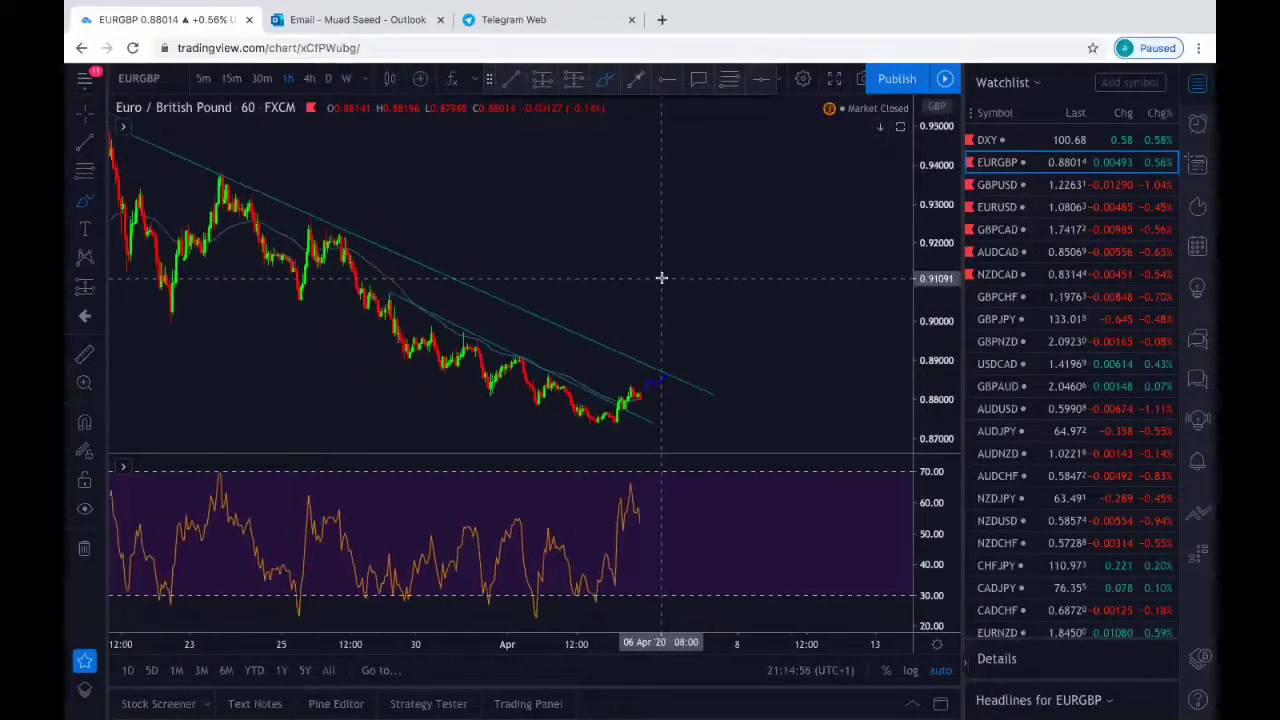
{"action": "scroll", "coordinate": [661, 277], "scroll_direction": "down", "scroll_amount": 8}
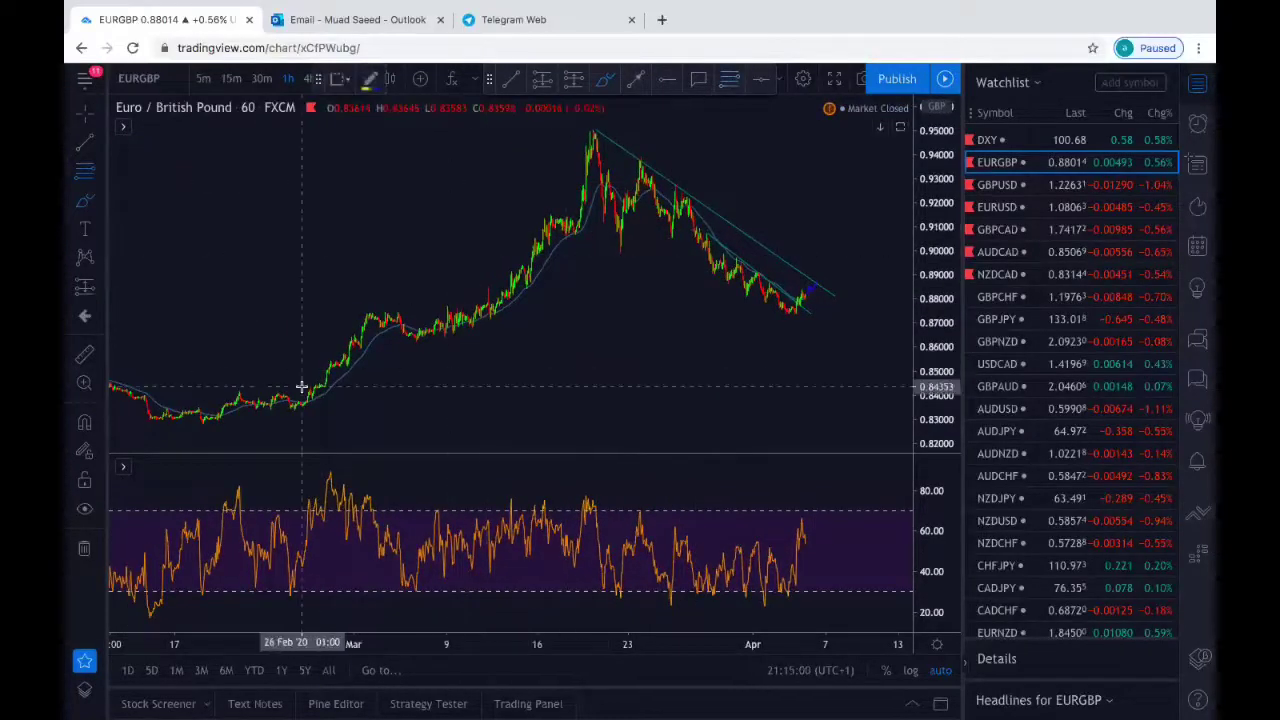
{"action": "left_click", "coordinate": [206, 420]}
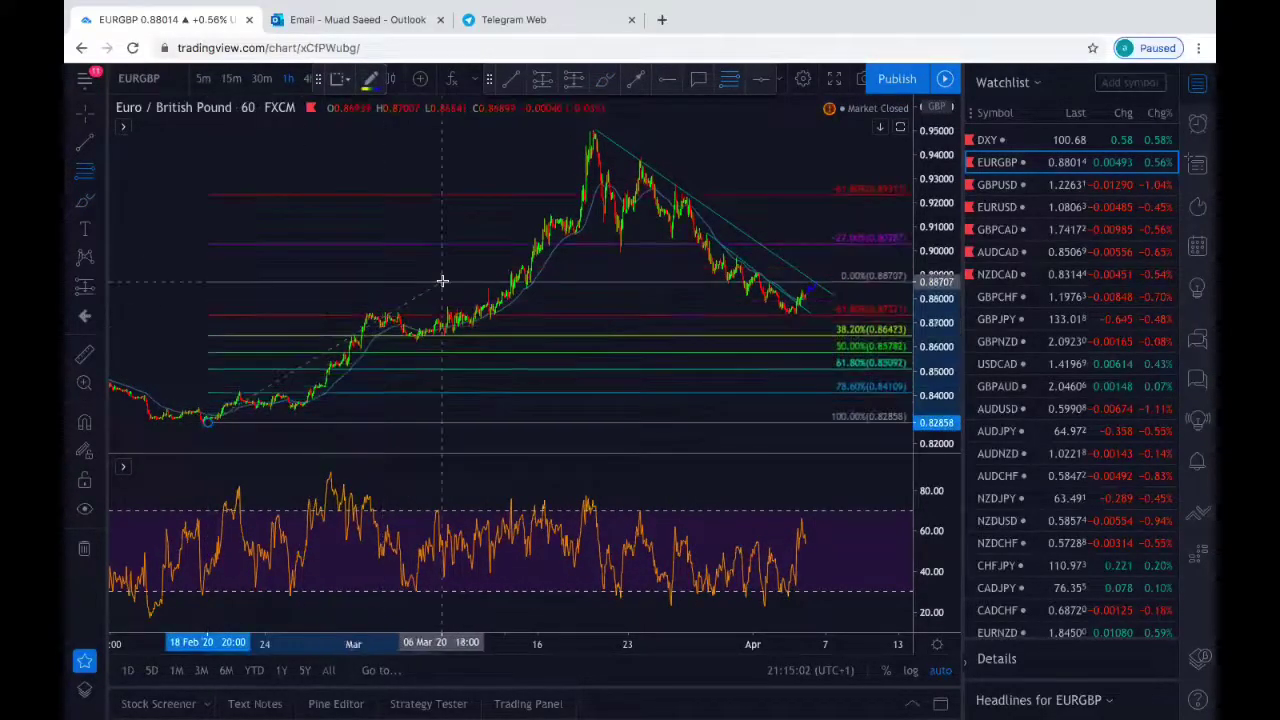
{"action": "left_click", "coordinate": [608, 131]}
{"action": "scroll", "coordinate": [743, 227], "scroll_direction": "up", "scroll_amount": 3}
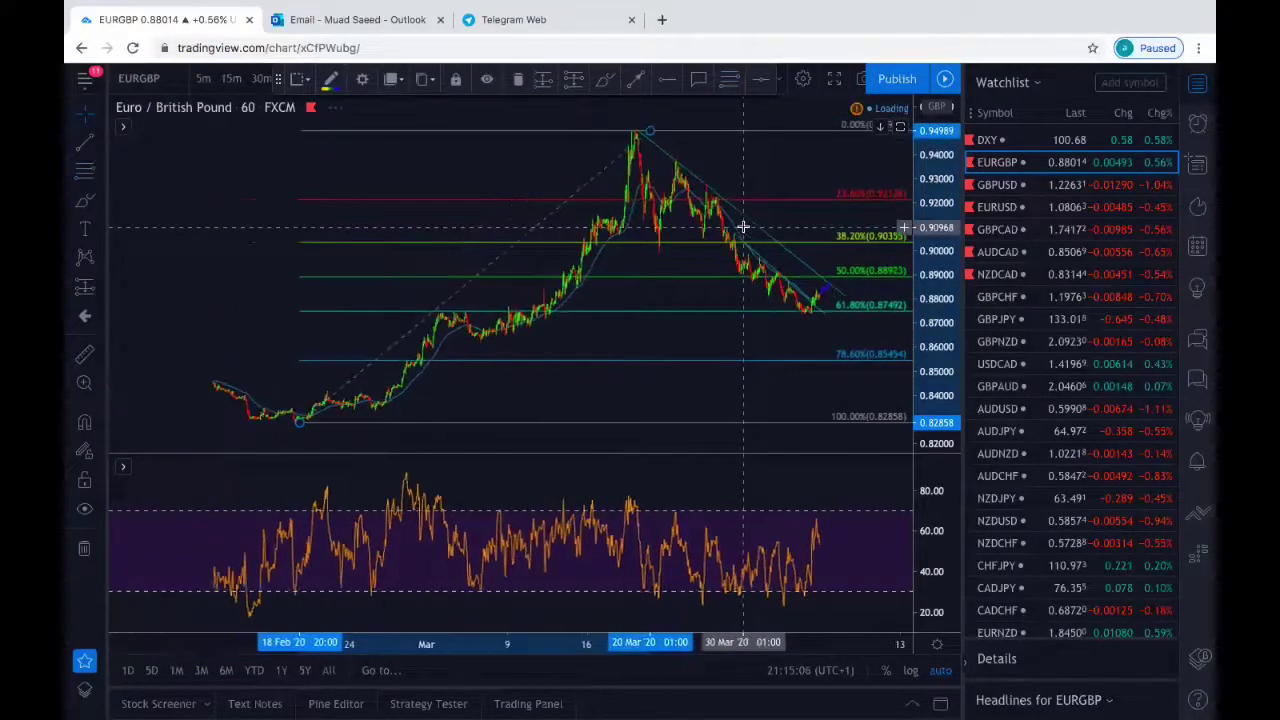
{"action": "scroll", "coordinate": [743, 227], "scroll_direction": "up", "scroll_amount": 2}
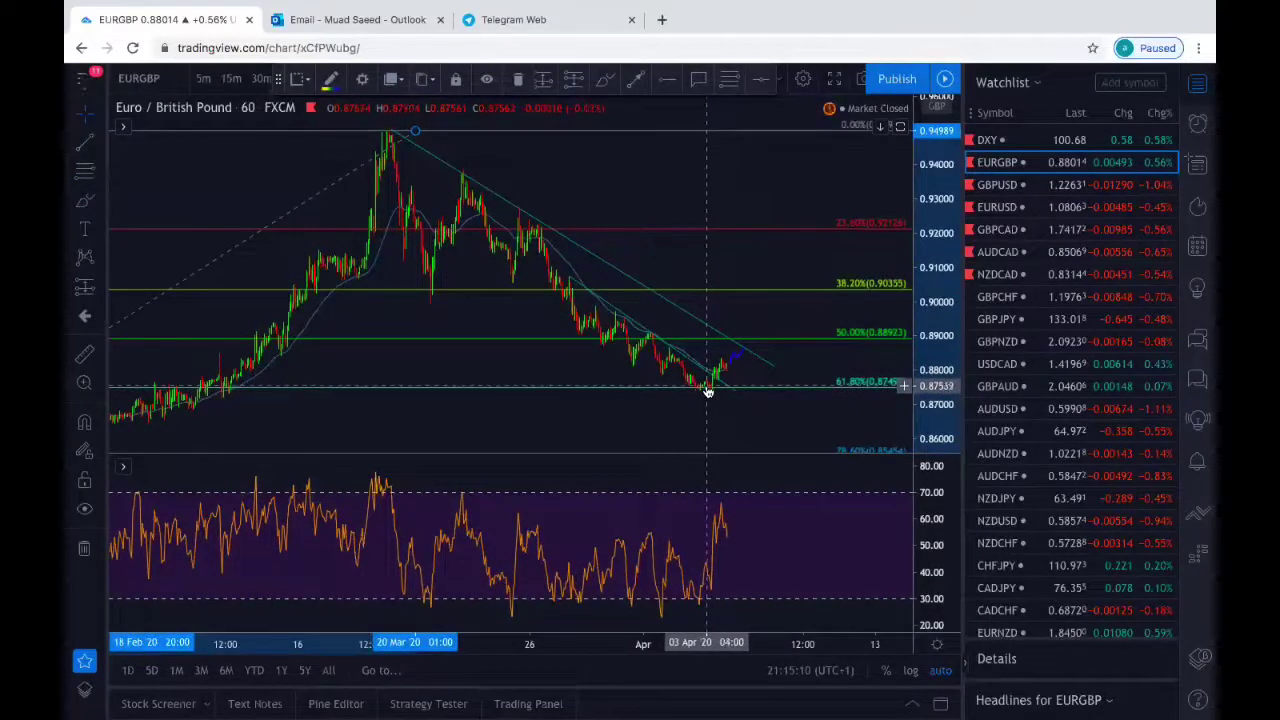
{"action": "scroll", "coordinate": [706, 388], "scroll_direction": "up", "scroll_amount": 2}
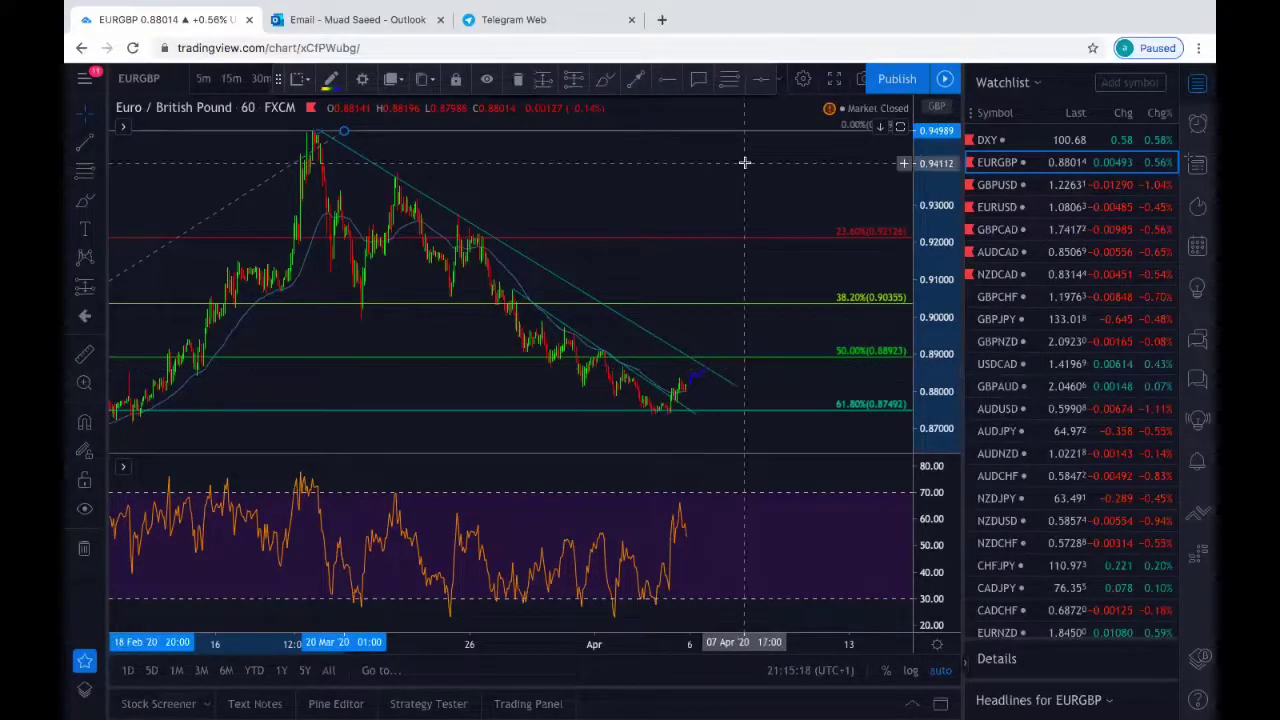
Step: Draw a downward arrow from the outer trend line at 0.88638 to 0.86513 as the projected EURGBP fall
{"action": "left_click", "coordinate": [634, 82]}
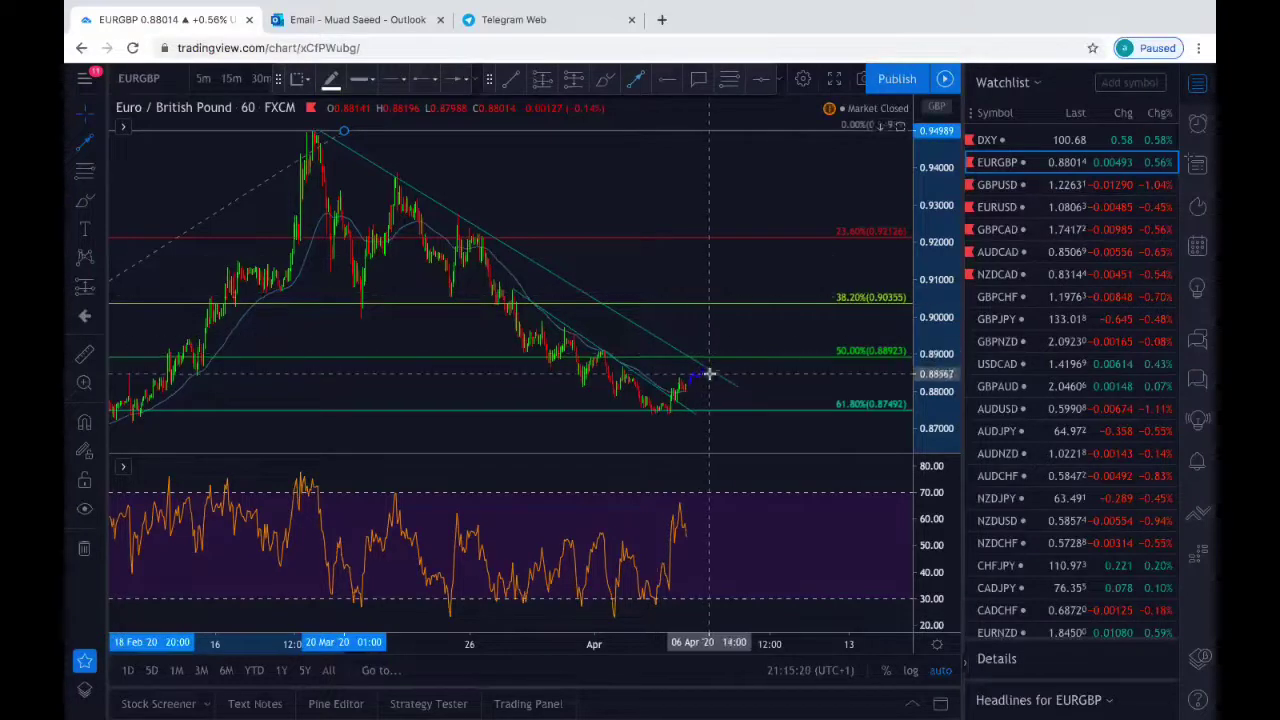
{"action": "left_click", "coordinate": [707, 368]}
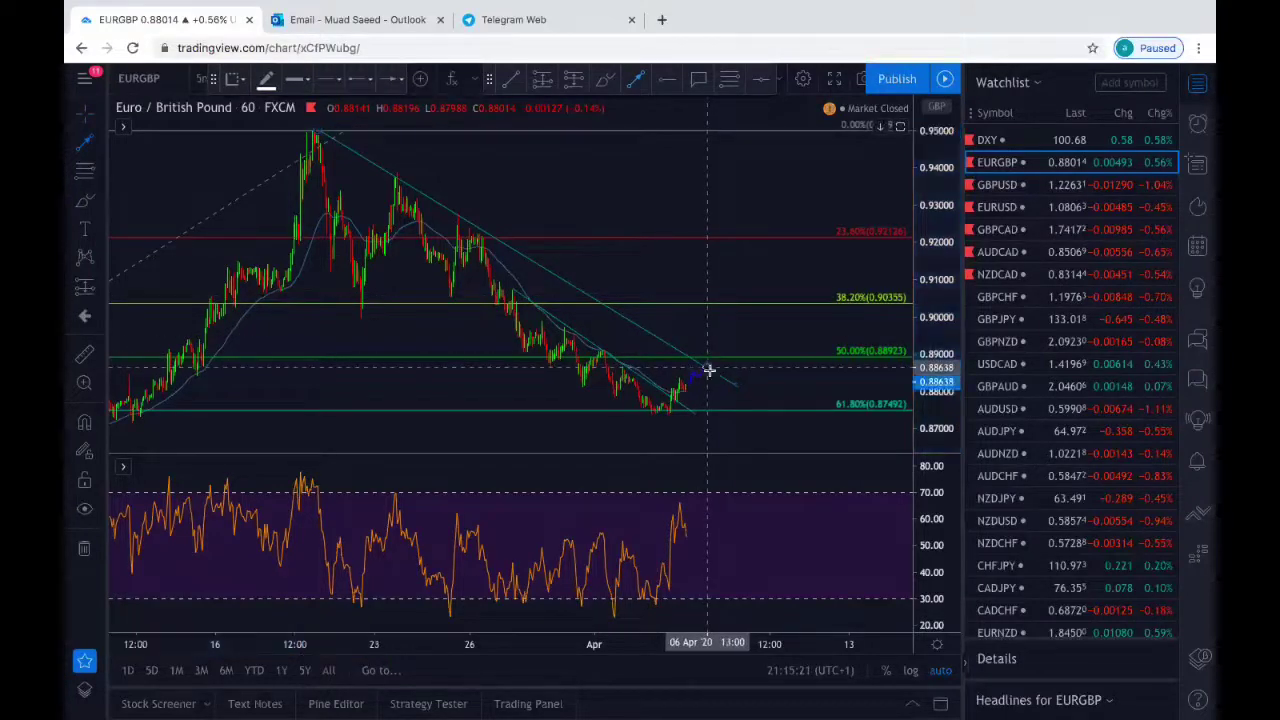
{"action": "left_click", "coordinate": [757, 445]}
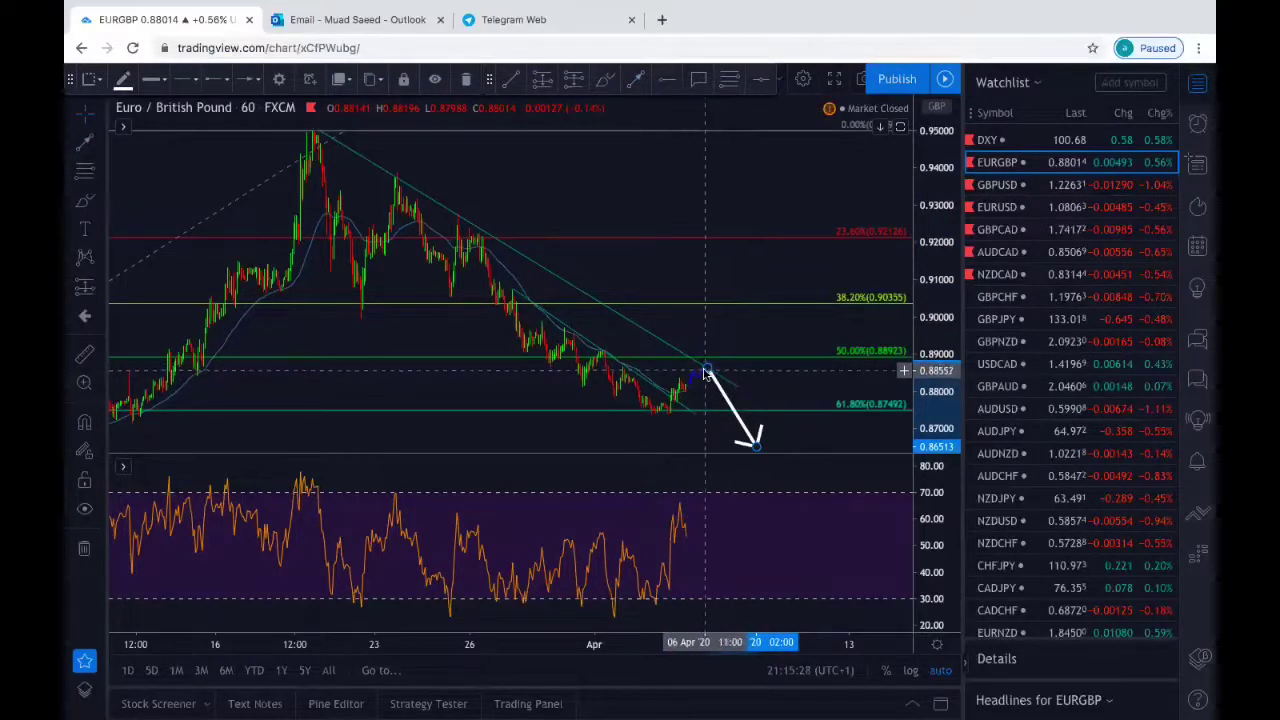
Step: Measure the projected drop from the arrow's start to the 61.8% Fibonacci level, and clear the measurement
{"action": "left_click", "coordinate": [84, 357]}
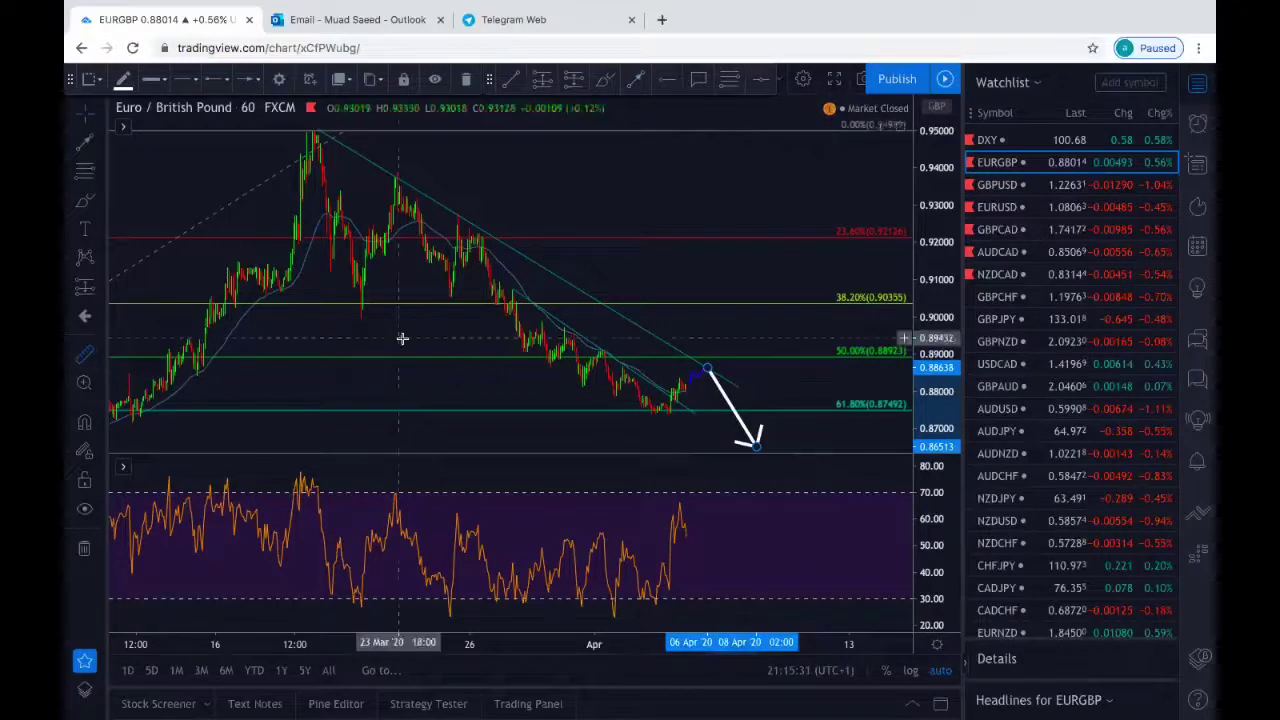
{"action": "left_click", "coordinate": [708, 373], "text": "shift"}
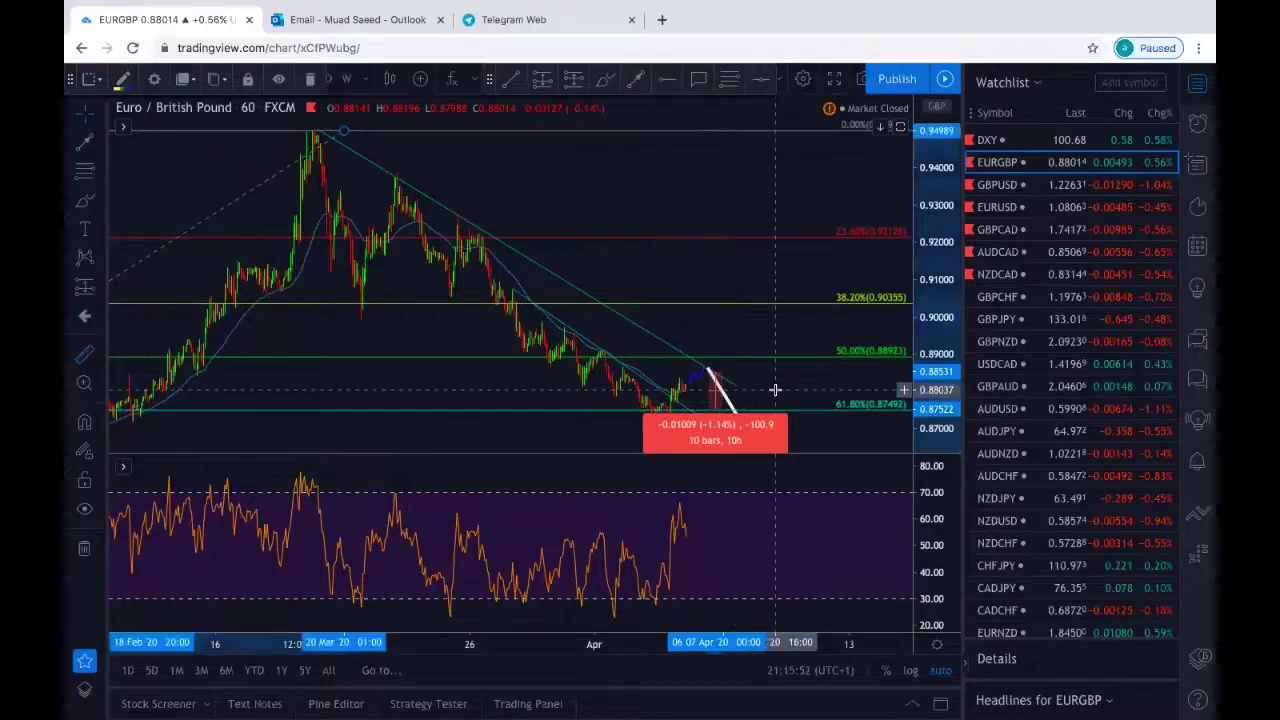
{"action": "left_click", "coordinate": [726, 412]}
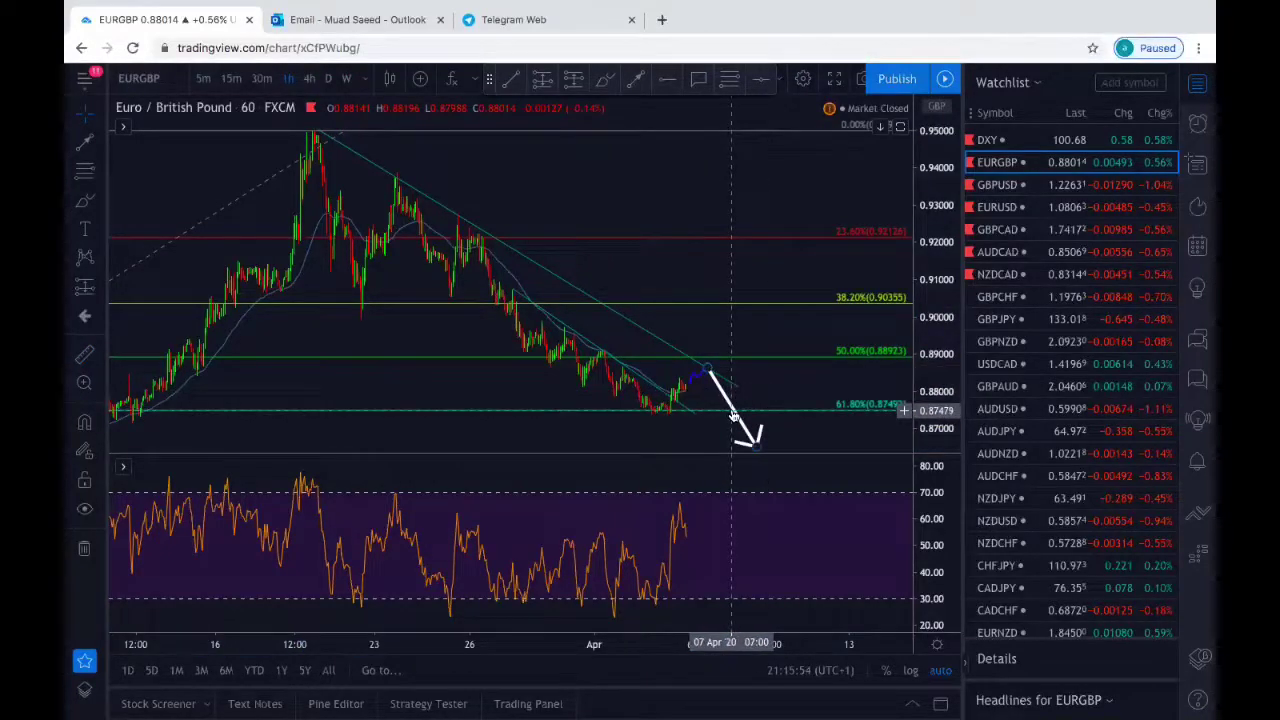
Step: Delete the white projection arrow from the EURGBP chart
{"action": "scroll", "coordinate": [733, 415], "scroll_direction": "down", "scroll_amount": 6}
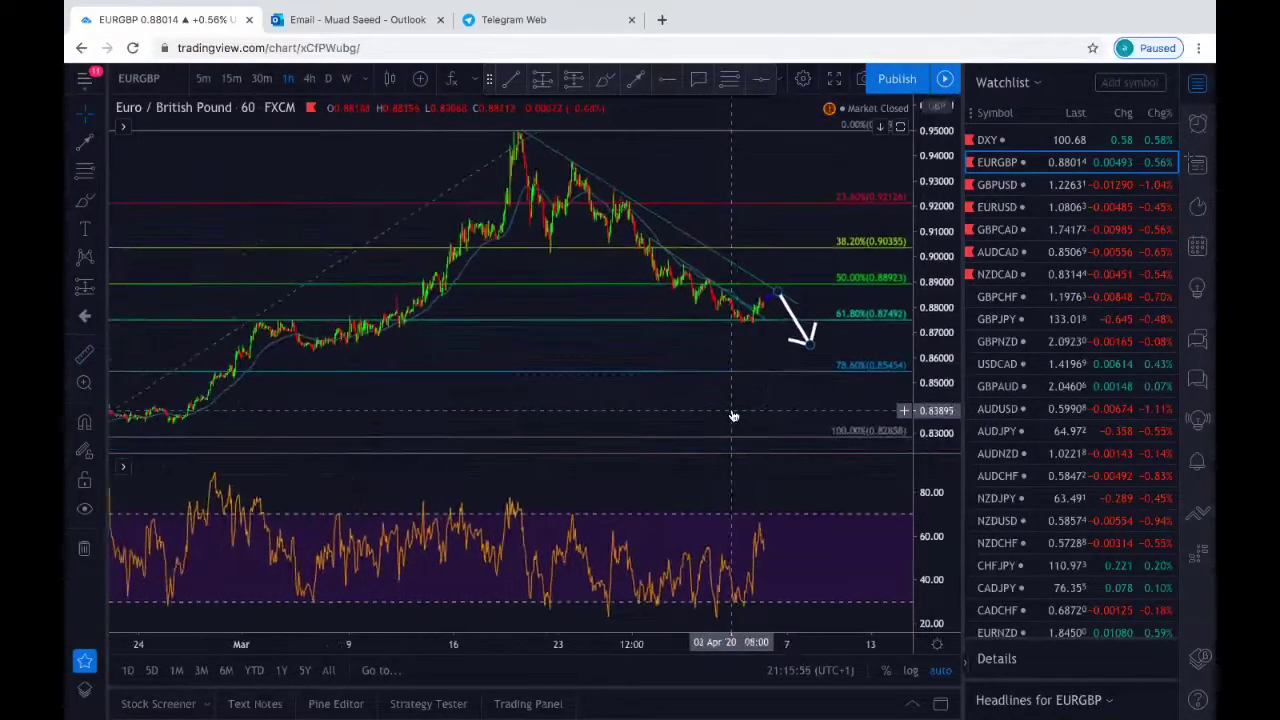
{"action": "left_click", "coordinate": [810, 343]}
{"action": "left_click", "coordinate": [466, 80]}
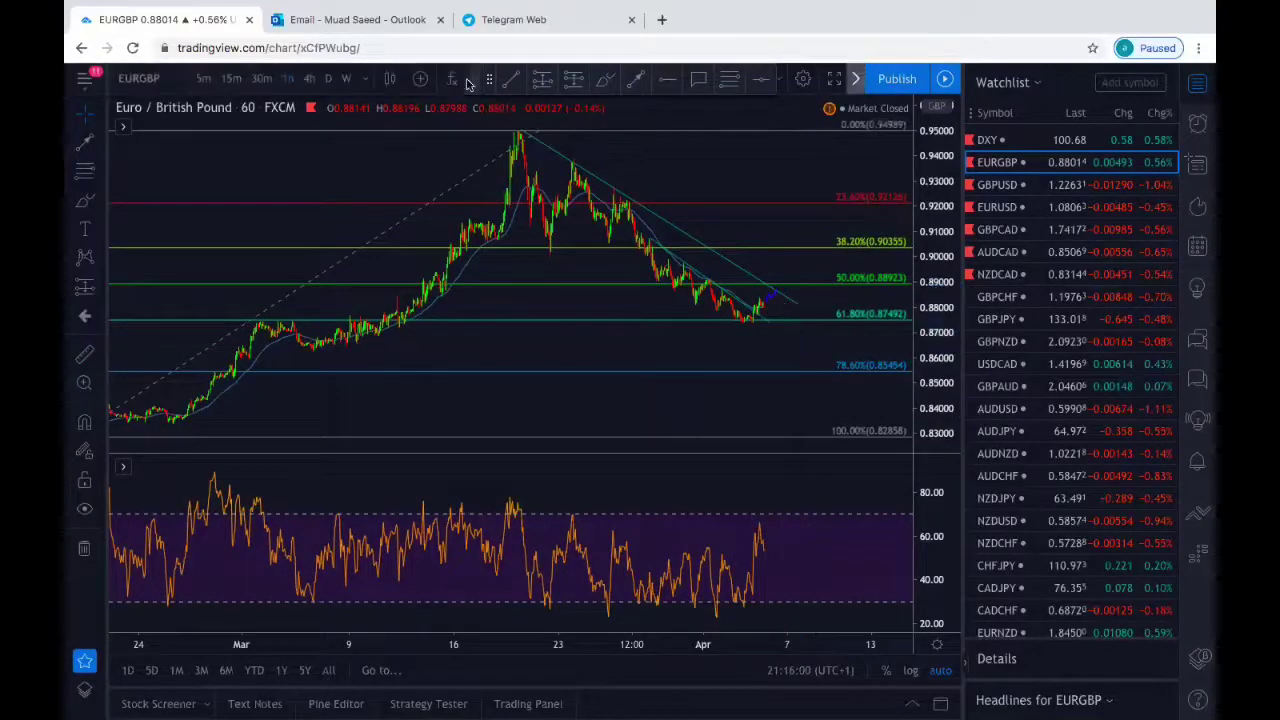
{"action": "scroll", "coordinate": [757, 297], "scroll_direction": "down", "scroll_amount": 5}
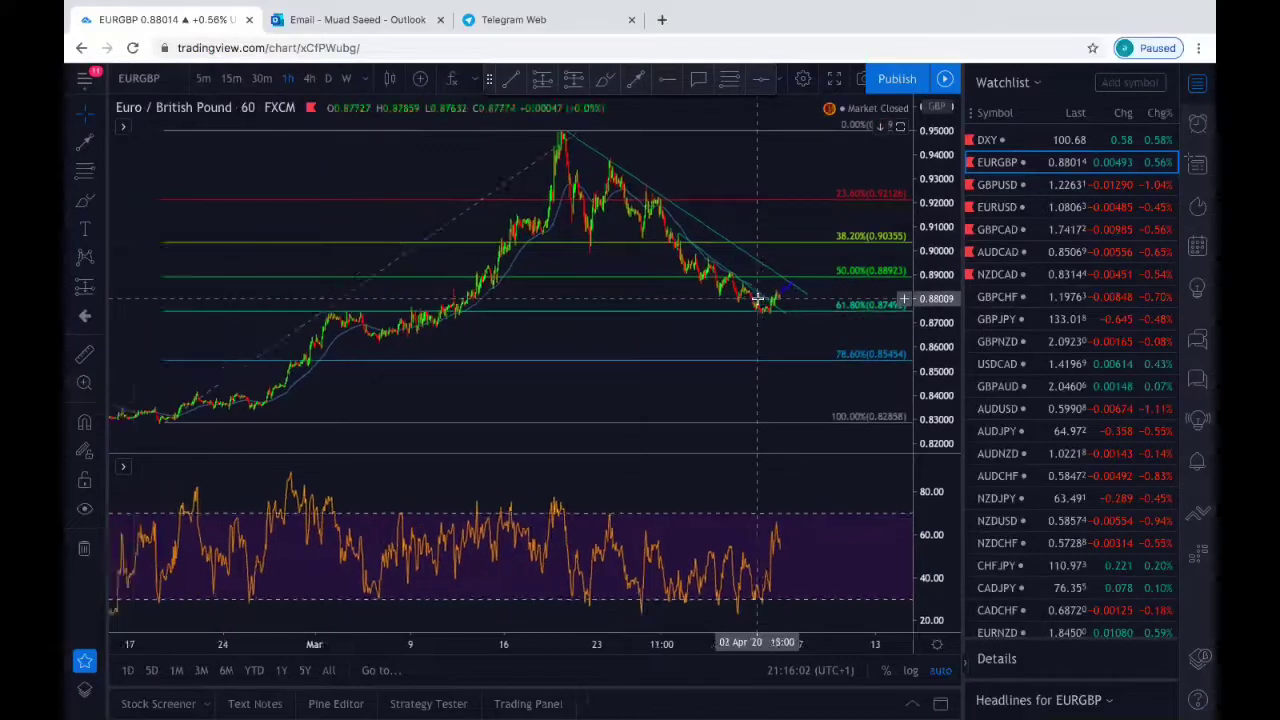
{"action": "scroll", "coordinate": [757, 297], "scroll_direction": "up", "scroll_amount": 3}
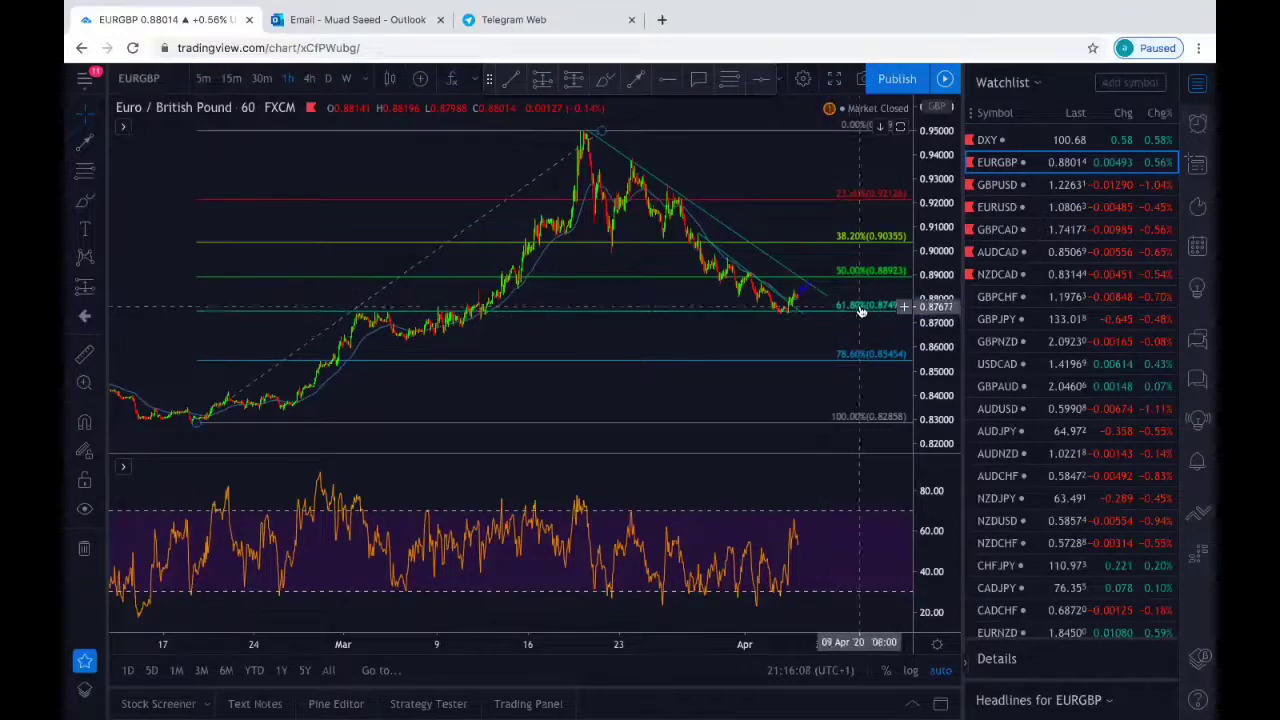
Step: Open the GBPUSD chart from the watchlist and measure its March drop from about 1.316 to about 1.146
{"action": "left_click", "coordinate": [993, 192]}
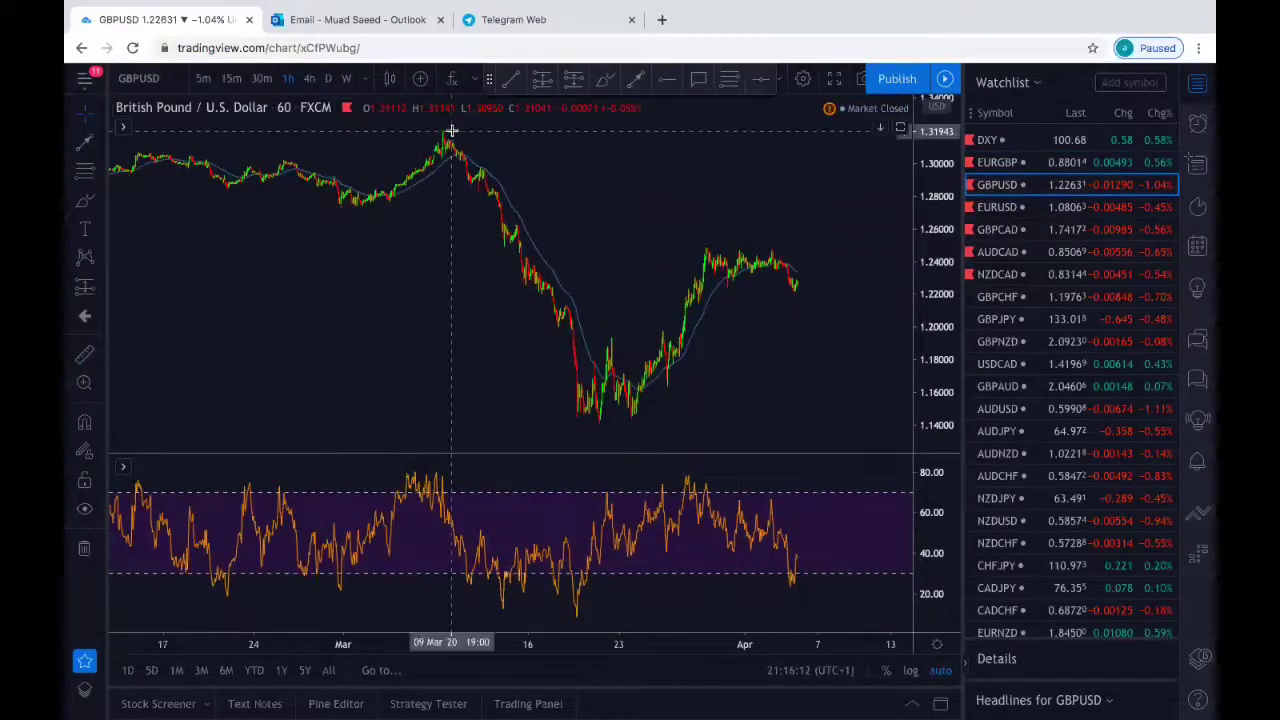
{"action": "scroll", "coordinate": [514, 172], "scroll_direction": "left", "scroll_amount": 3}
{"action": "scroll", "coordinate": [514, 172], "scroll_direction": "left", "scroll_amount": 3}
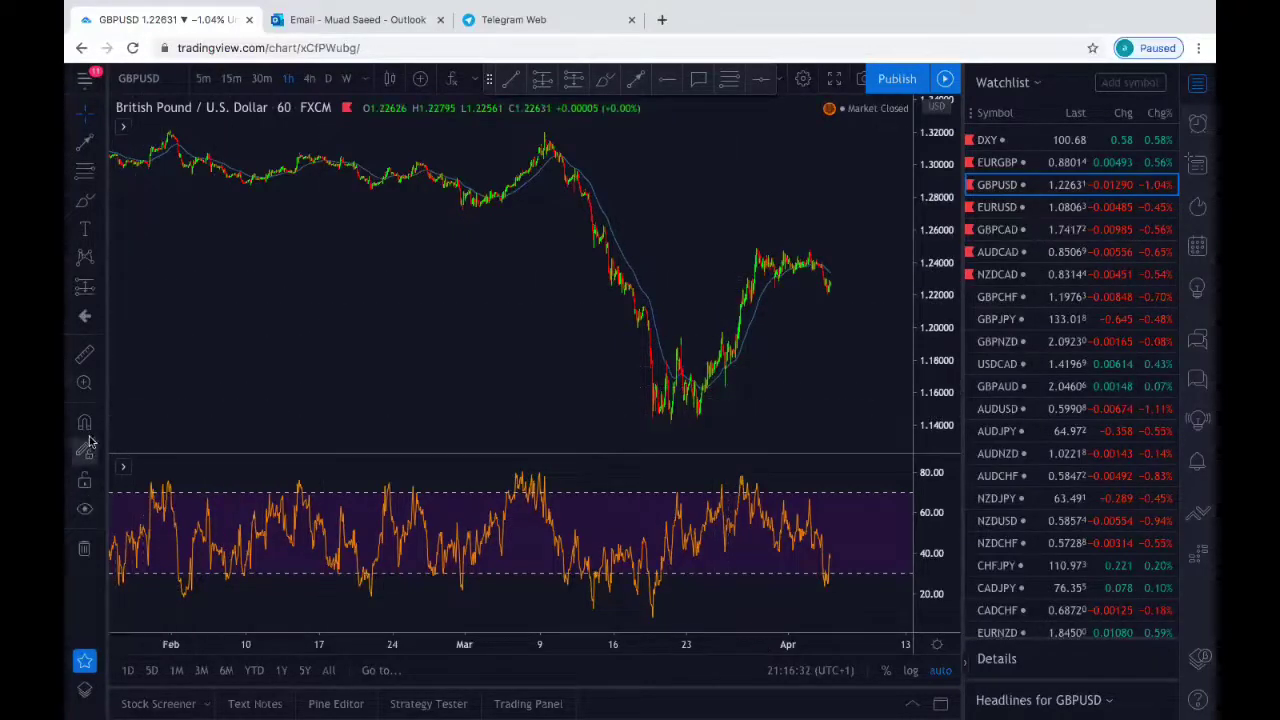
{"action": "left_click", "coordinate": [572, 138]}
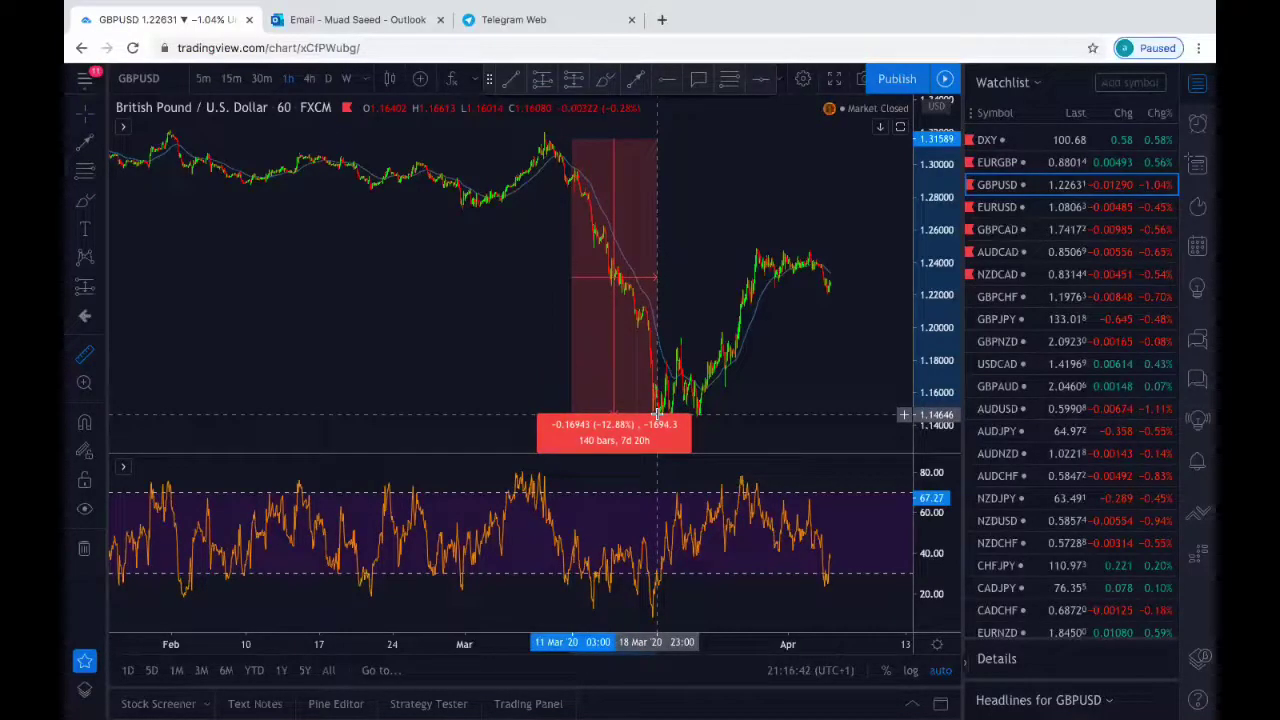
{"action": "left_click", "coordinate": [823, 380]}
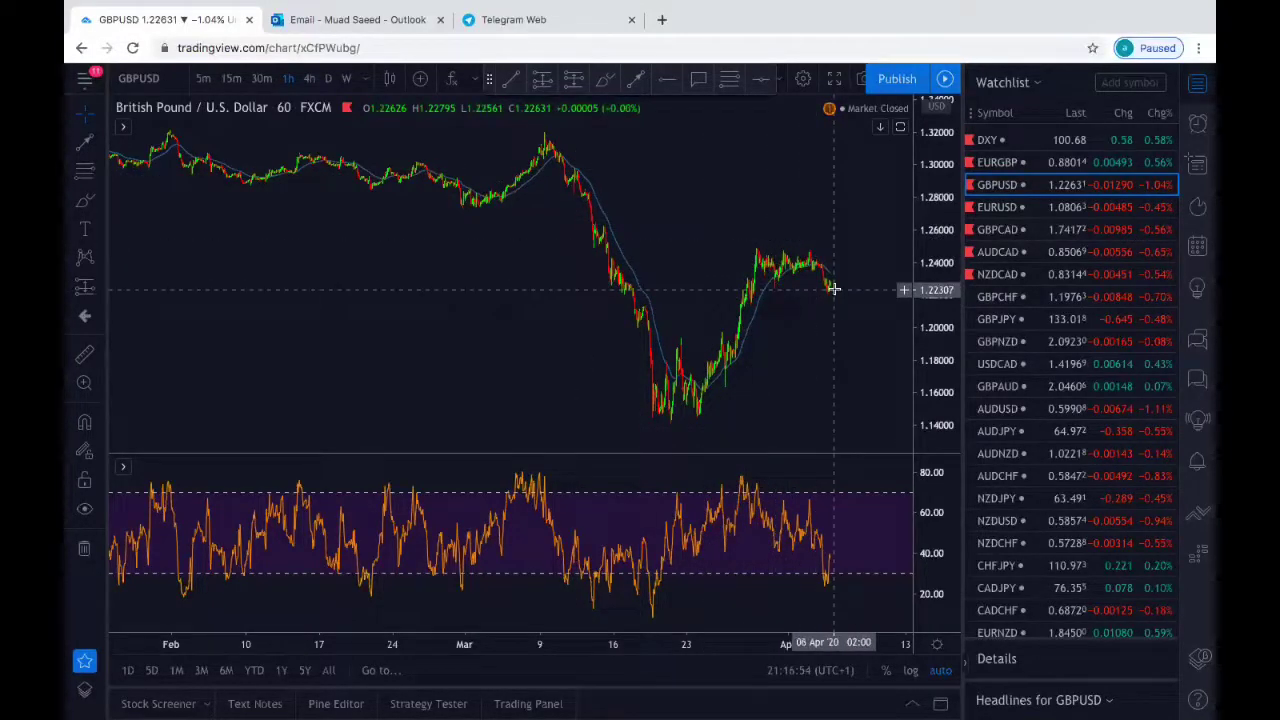
Step: Draw a rising GBPUSD trend line from the 23 March low at 1.14448 to 1.25150 on 2 April
{"action": "scroll", "coordinate": [834, 289], "scroll_direction": "up", "scroll_amount": 5}
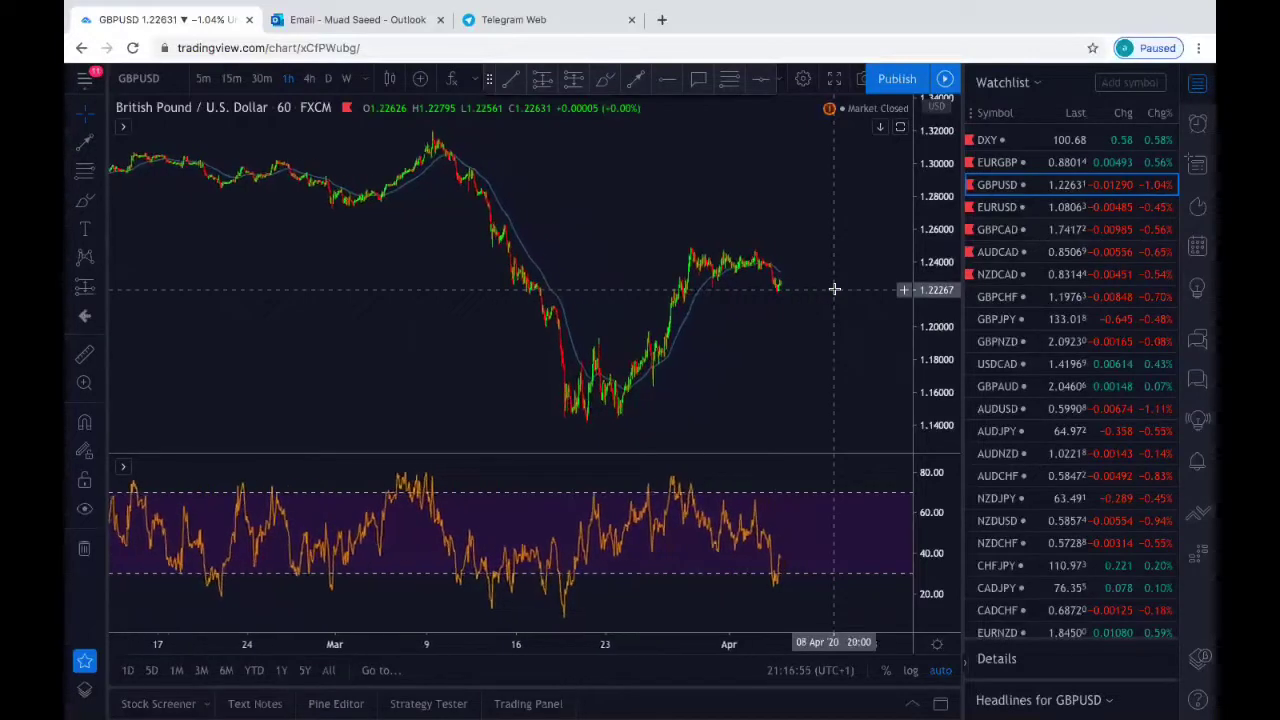
{"action": "scroll", "coordinate": [815, 211], "scroll_direction": "up", "scroll_amount": 1}
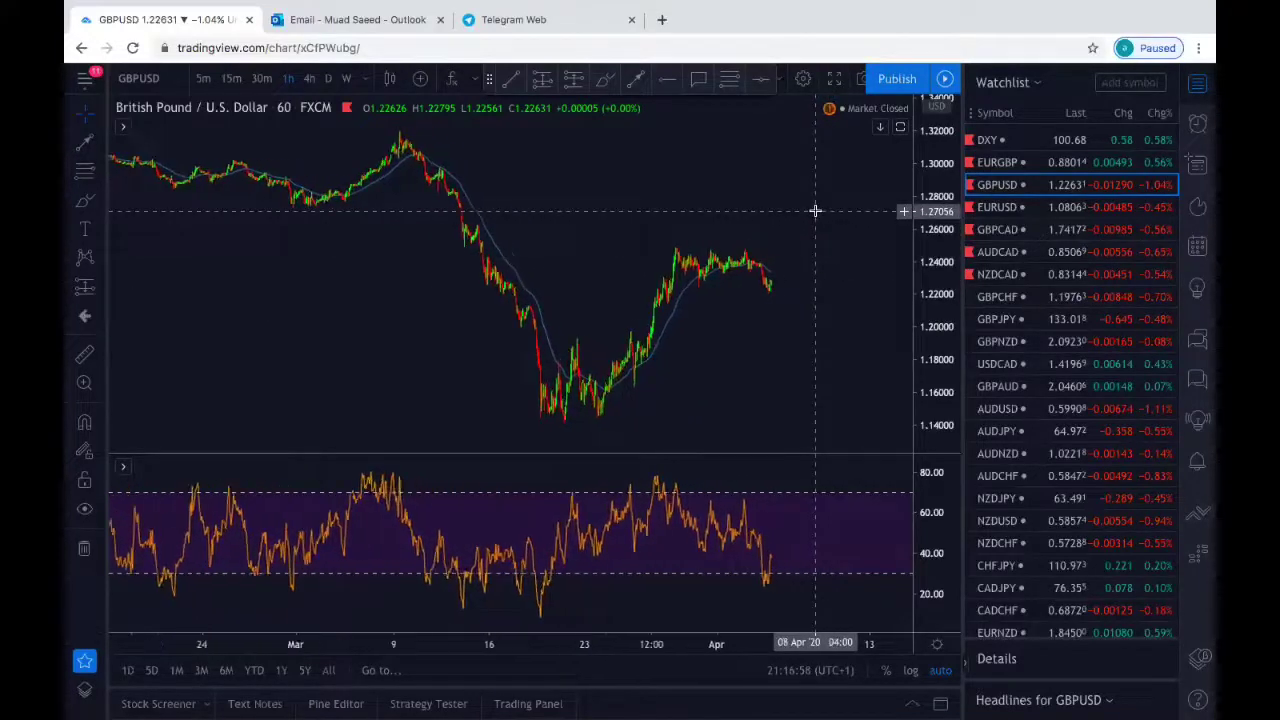
{"action": "left_click", "coordinate": [512, 80]}
{"action": "left_click", "coordinate": [594, 416]}
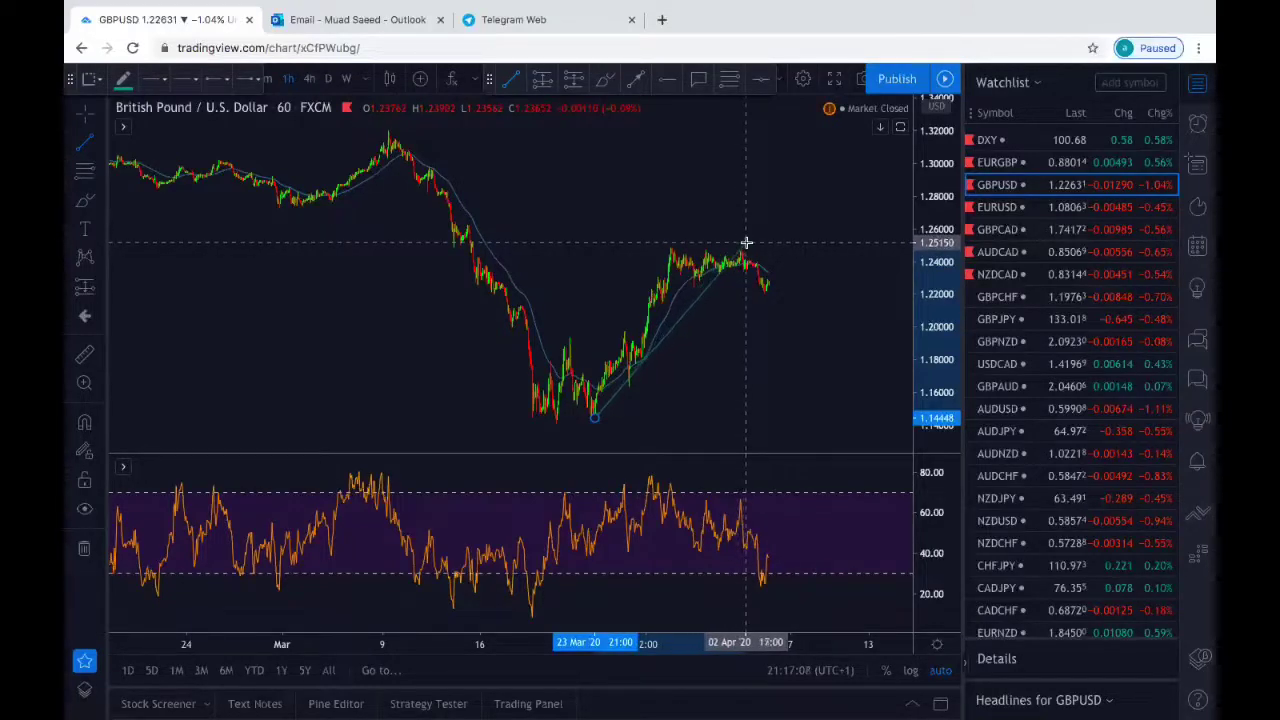
{"action": "left_click", "coordinate": [746, 242]}
{"action": "scroll", "coordinate": [733, 345], "scroll_direction": "up", "scroll_amount": 5}
{"action": "scroll", "coordinate": [733, 345], "scroll_direction": "up", "scroll_amount": 3}
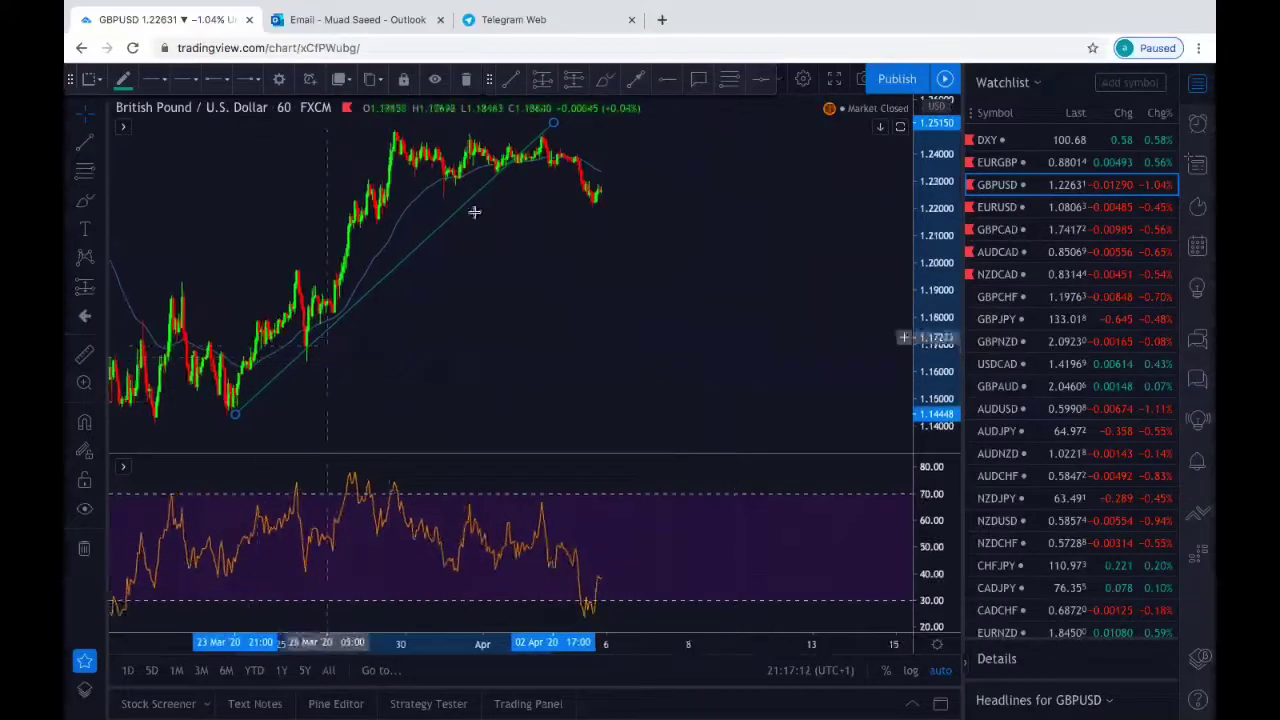
Step: Draw a rectangular GBPUSD zone between about 1.22785 and 1.23107, from 27 March to 6 April, and extend it slightly earlier
{"action": "scroll", "coordinate": [514, 175], "scroll_direction": "down", "scroll_amount": 2}
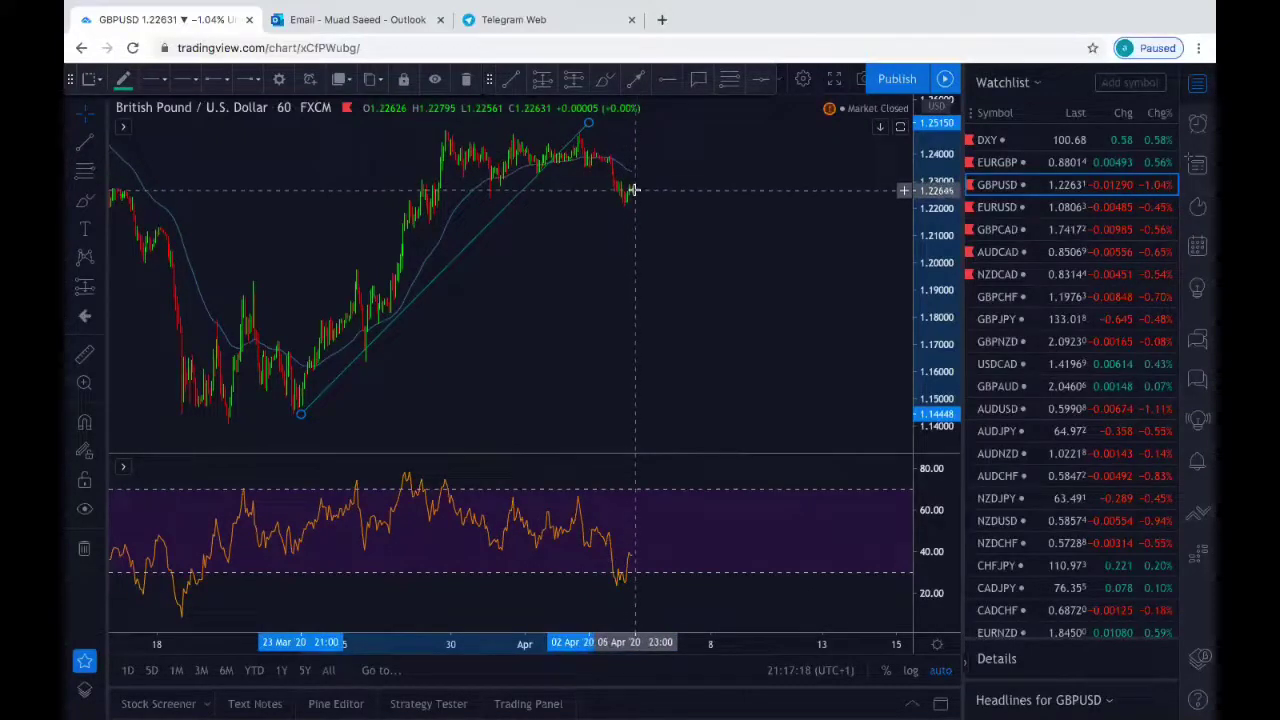
{"action": "scroll", "coordinate": [636, 200], "scroll_direction": "down", "scroll_amount": 2}
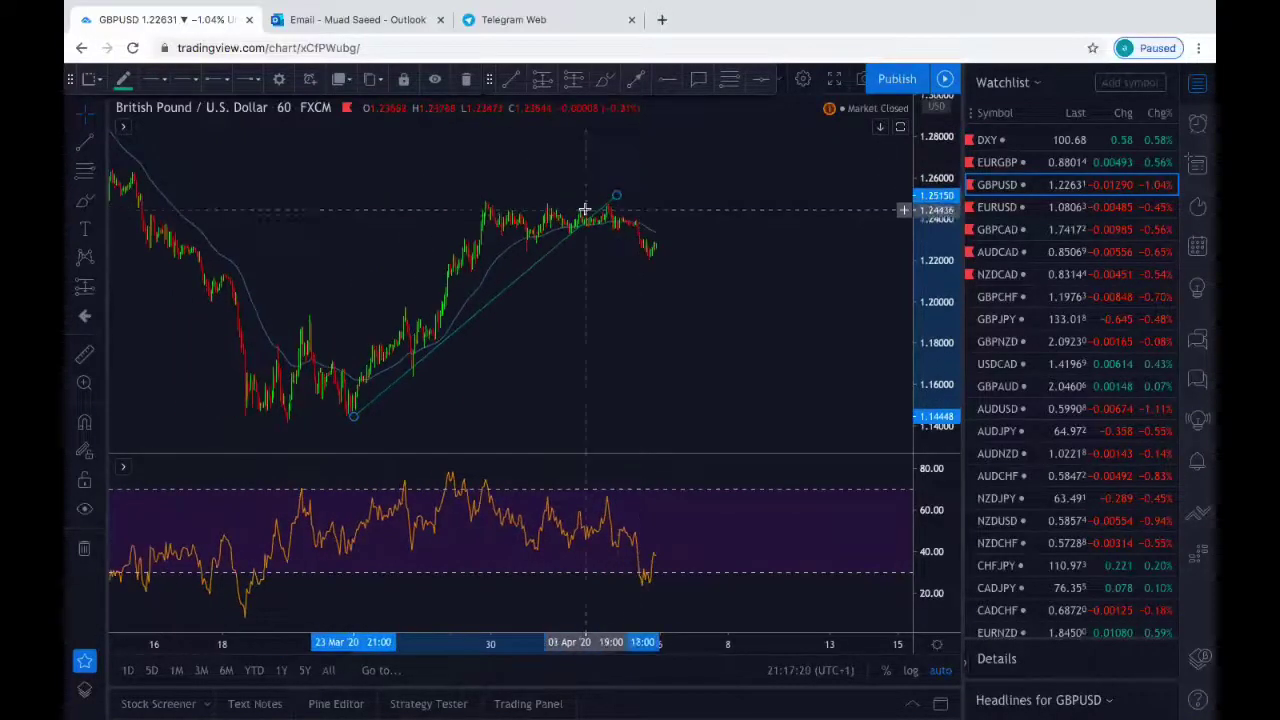
{"action": "left_click", "coordinate": [103, 204]}
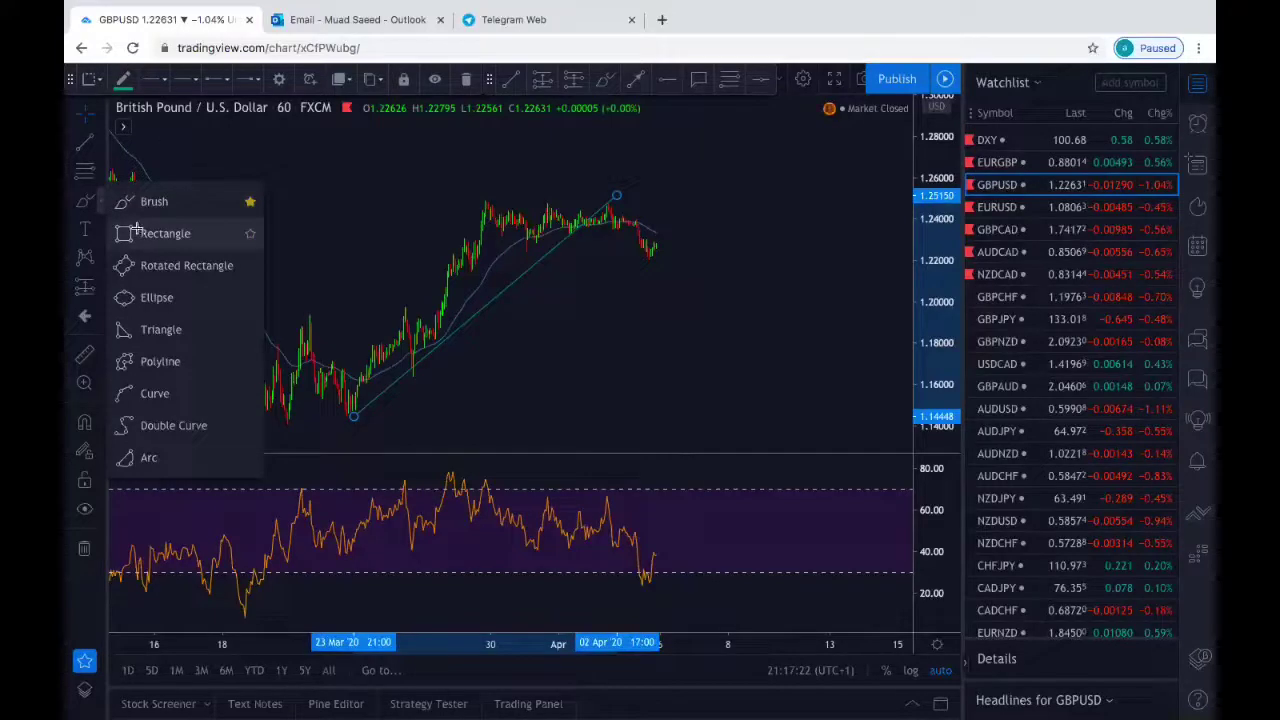
{"action": "left_click", "coordinate": [160, 233]}
{"action": "scroll", "coordinate": [478, 245], "scroll_direction": "left", "scroll_amount": 2}
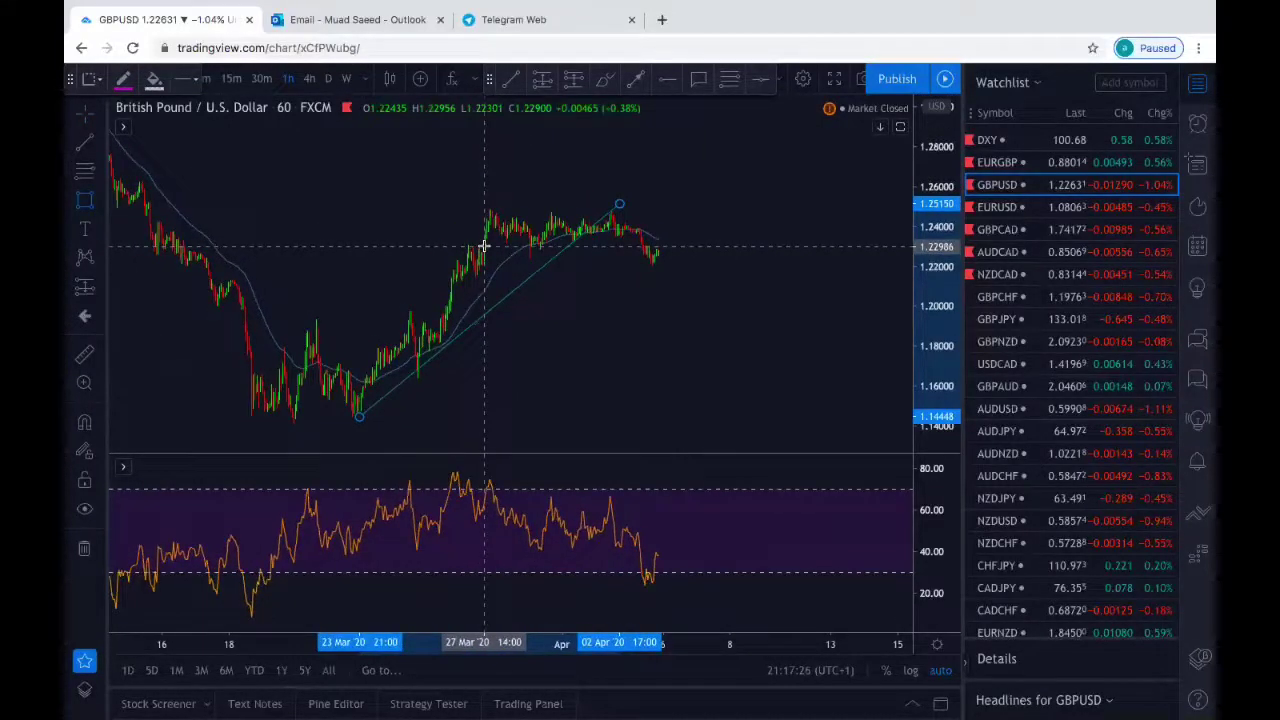
{"action": "left_click_drag", "start_coordinate": [483, 252], "coordinate": [680, 249]}
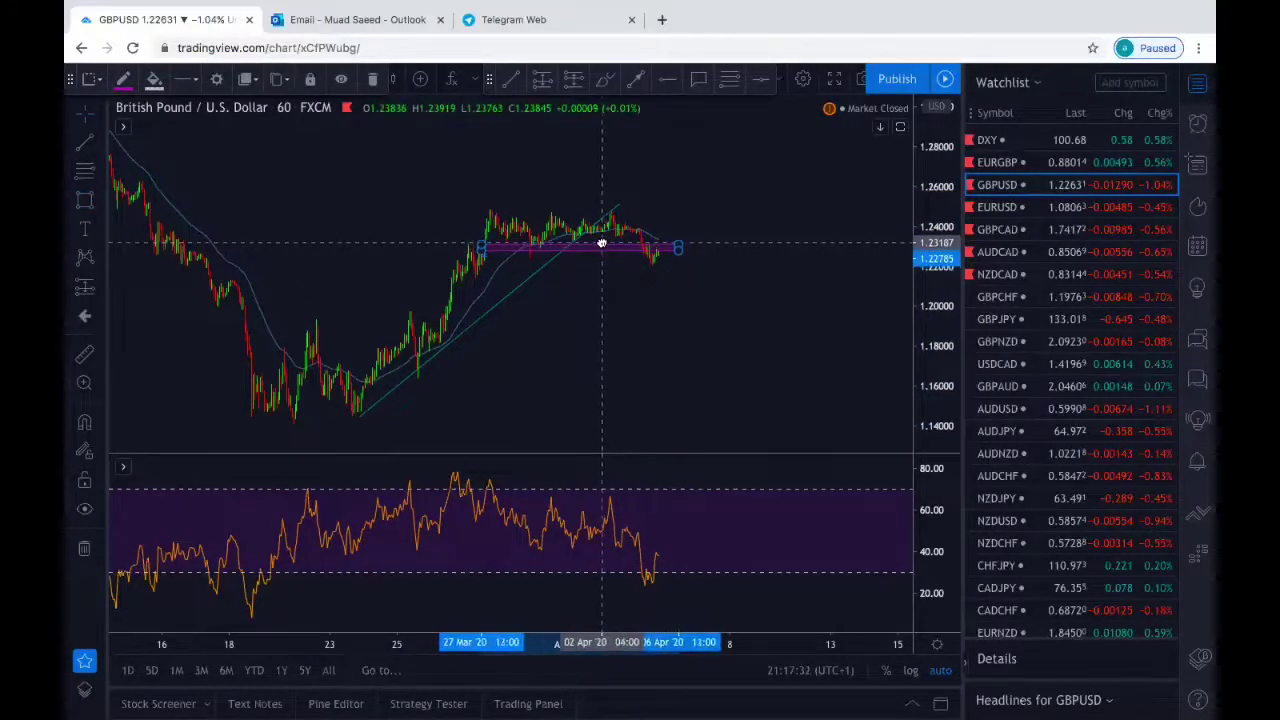
{"action": "scroll", "coordinate": [631, 286], "scroll_direction": "up", "scroll_amount": 2}
{"action": "scroll", "coordinate": [631, 286], "scroll_direction": "up", "scroll_amount": 1}
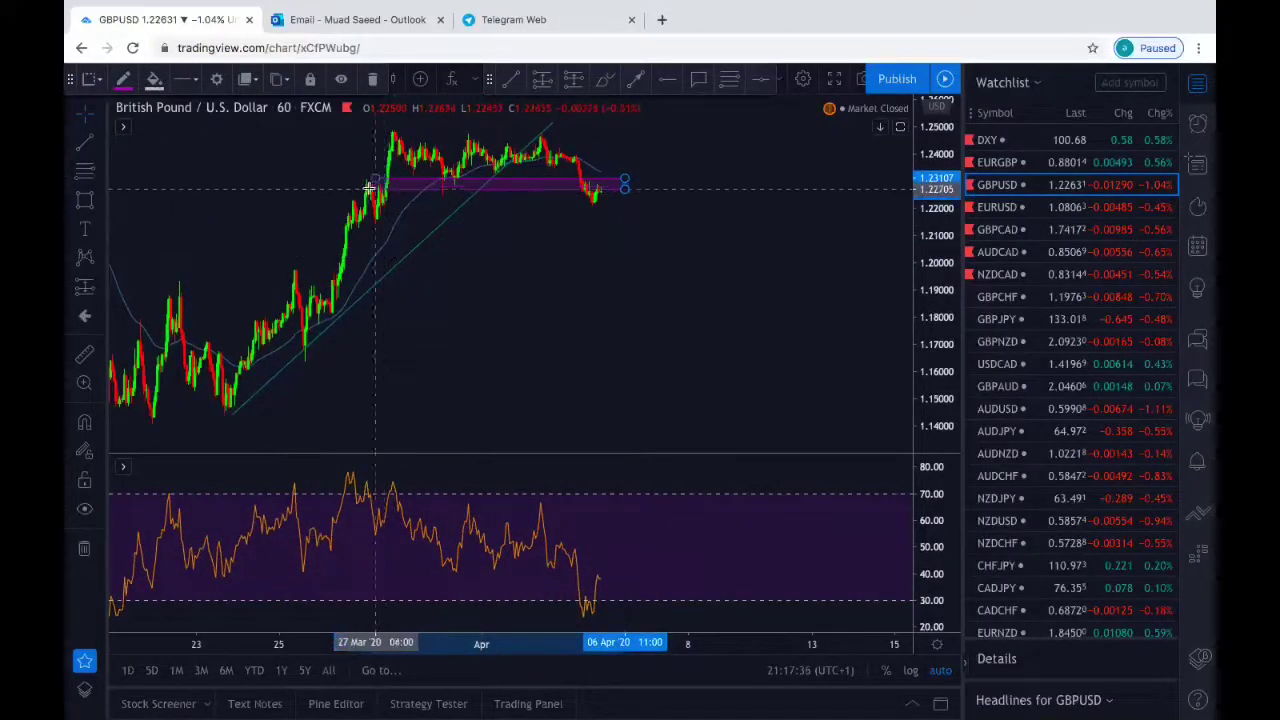
{"action": "left_click", "coordinate": [423, 217]}
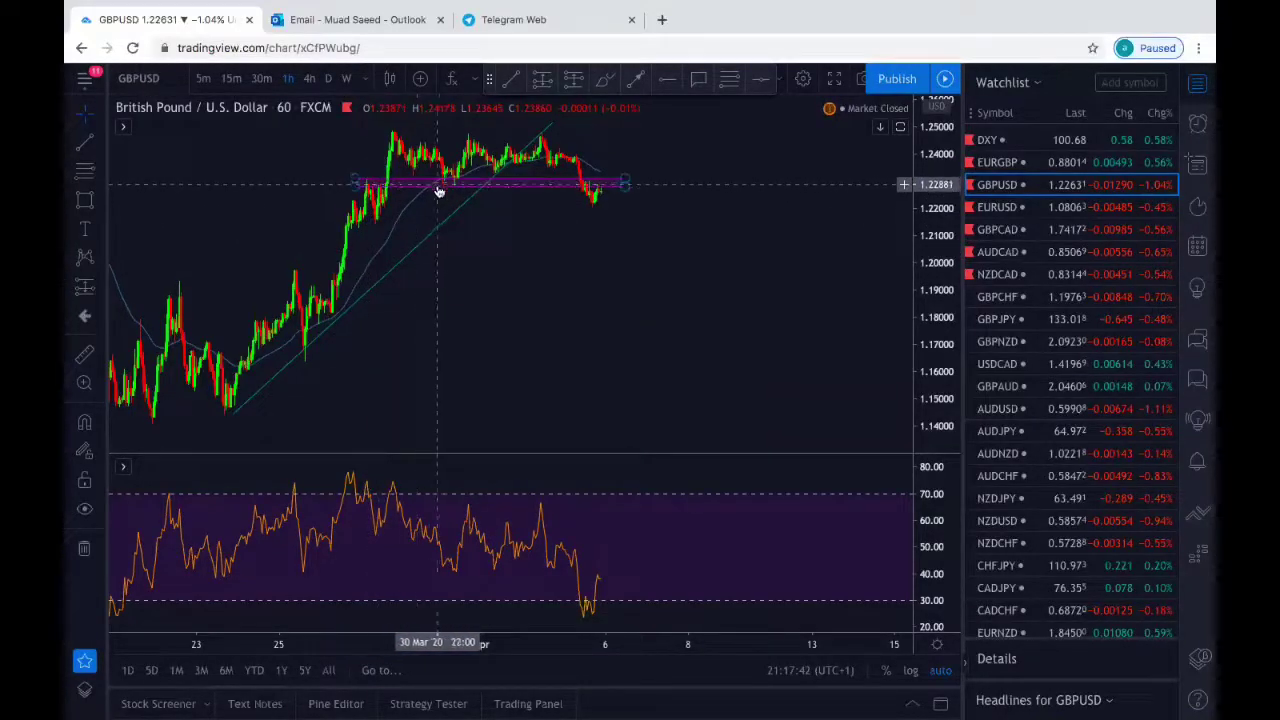
Step: Draw a Fibonacci retracement on GBPUSD from 1.23448 on 3 April down to the recent low at 1.22039
{"action": "scroll", "coordinate": [580, 191], "scroll_direction": "up", "scroll_amount": 5}
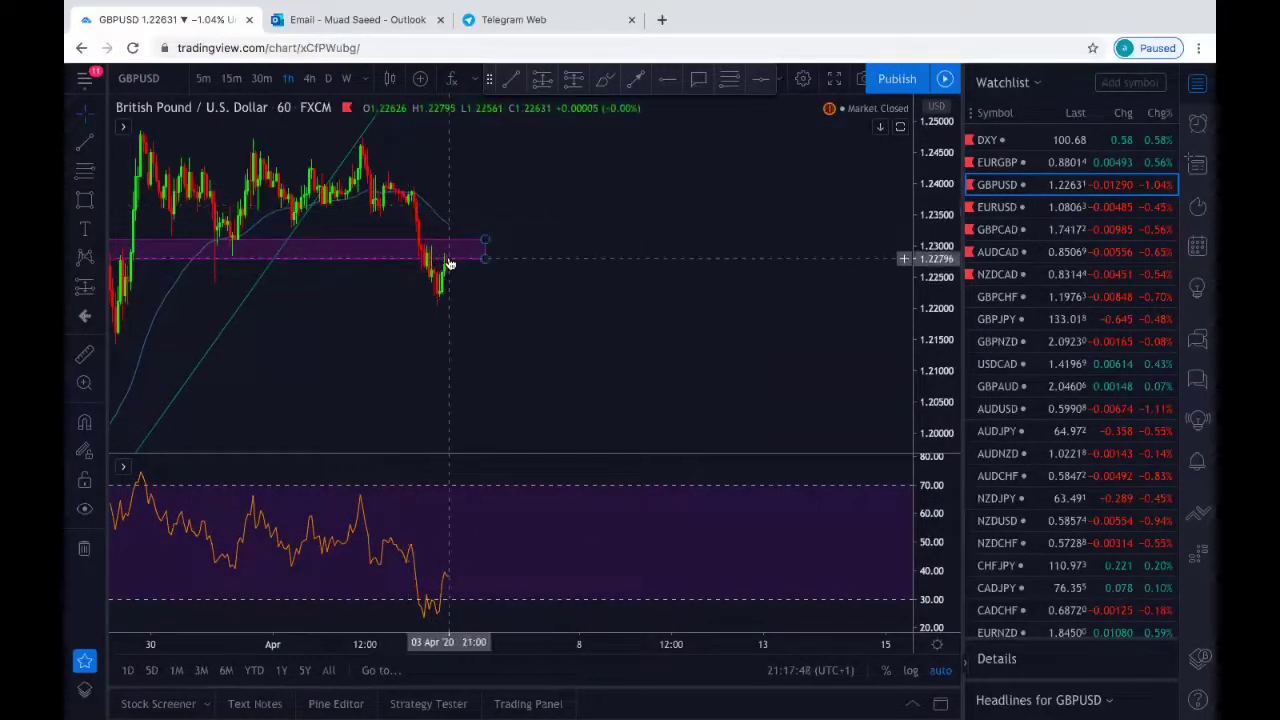
{"action": "scroll", "coordinate": [450, 263], "scroll_direction": "up", "scroll_amount": 5}
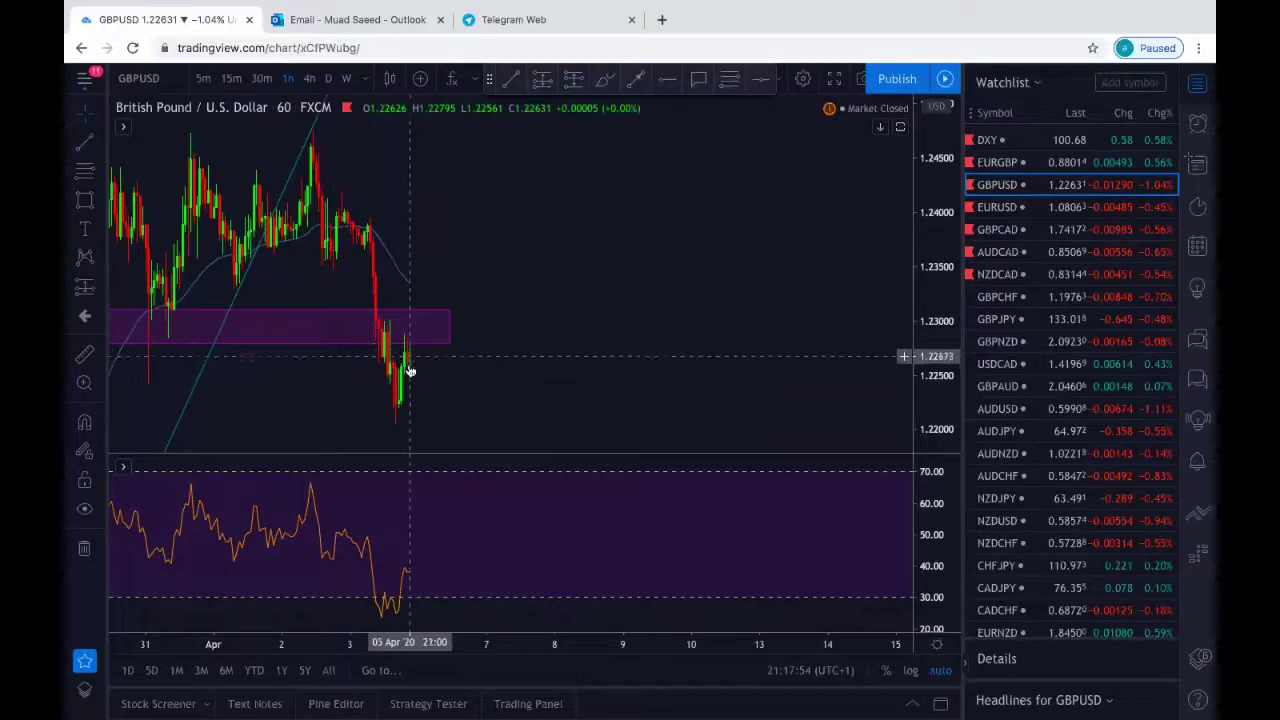
{"action": "scroll", "coordinate": [465, 359], "scroll_direction": "down", "scroll_amount": 1}
{"action": "scroll", "coordinate": [465, 359], "scroll_direction": "down", "scroll_amount": 1}
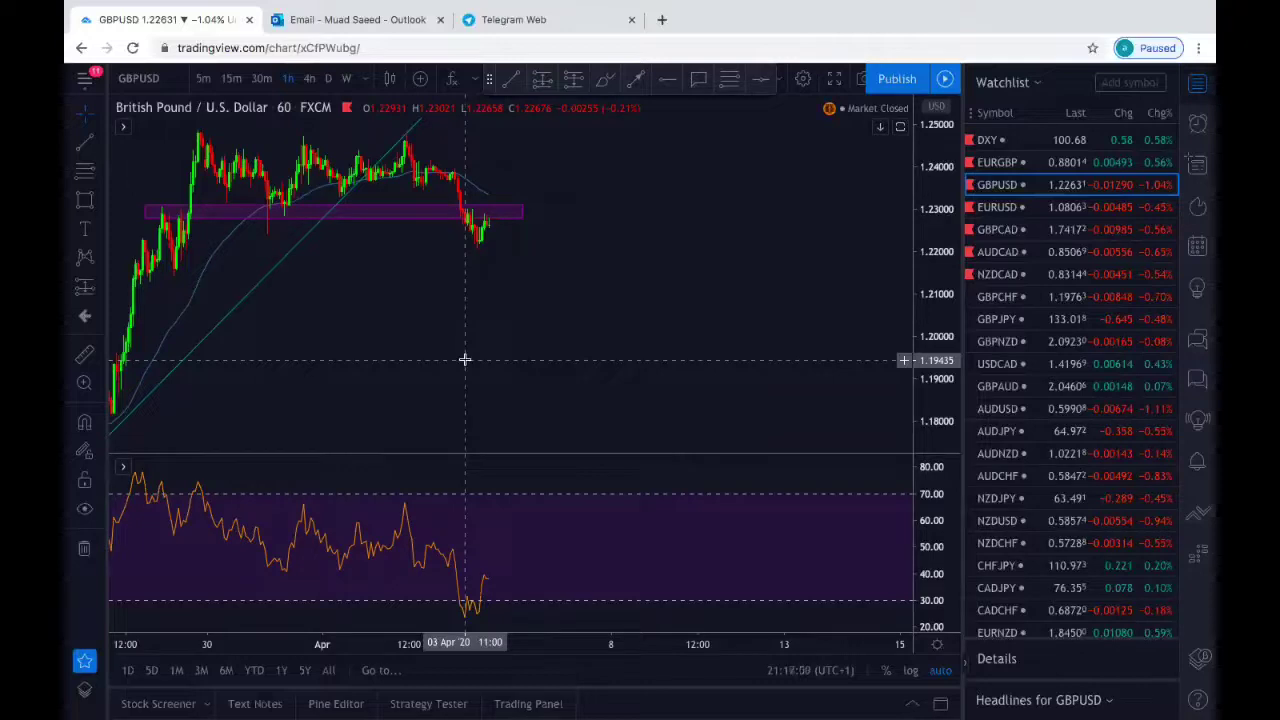
{"action": "scroll", "coordinate": [495, 230], "scroll_direction": "up", "scroll_amount": 2}
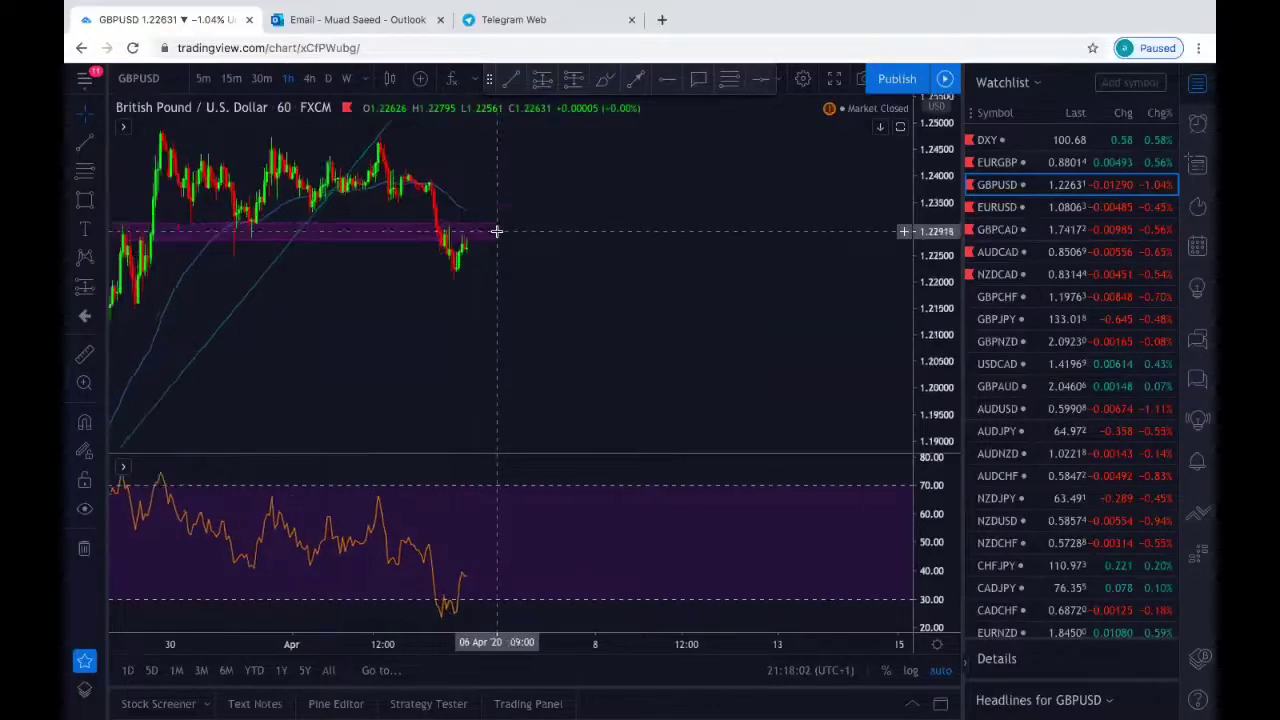
{"action": "scroll", "coordinate": [497, 231], "scroll_direction": "down", "scroll_amount": 2}
{"action": "scroll", "coordinate": [496, 231], "scroll_direction": "up", "scroll_amount": 4}
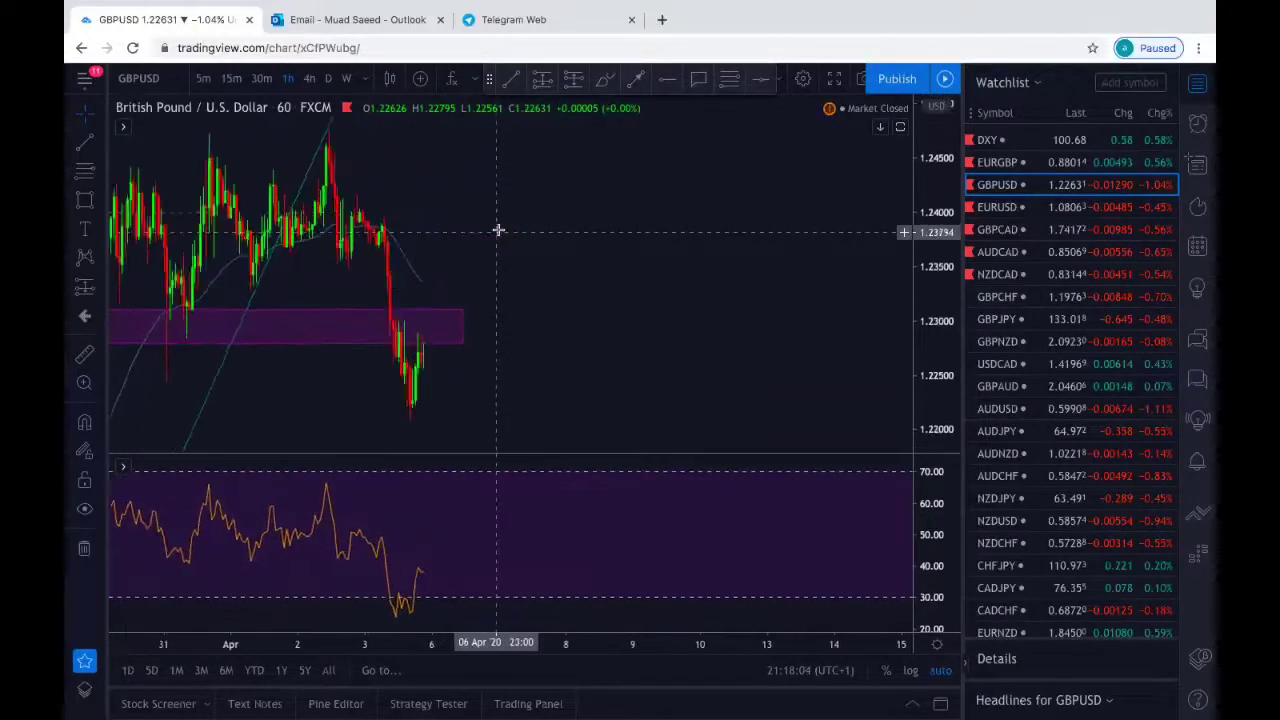
{"action": "left_click", "coordinate": [730, 80]}
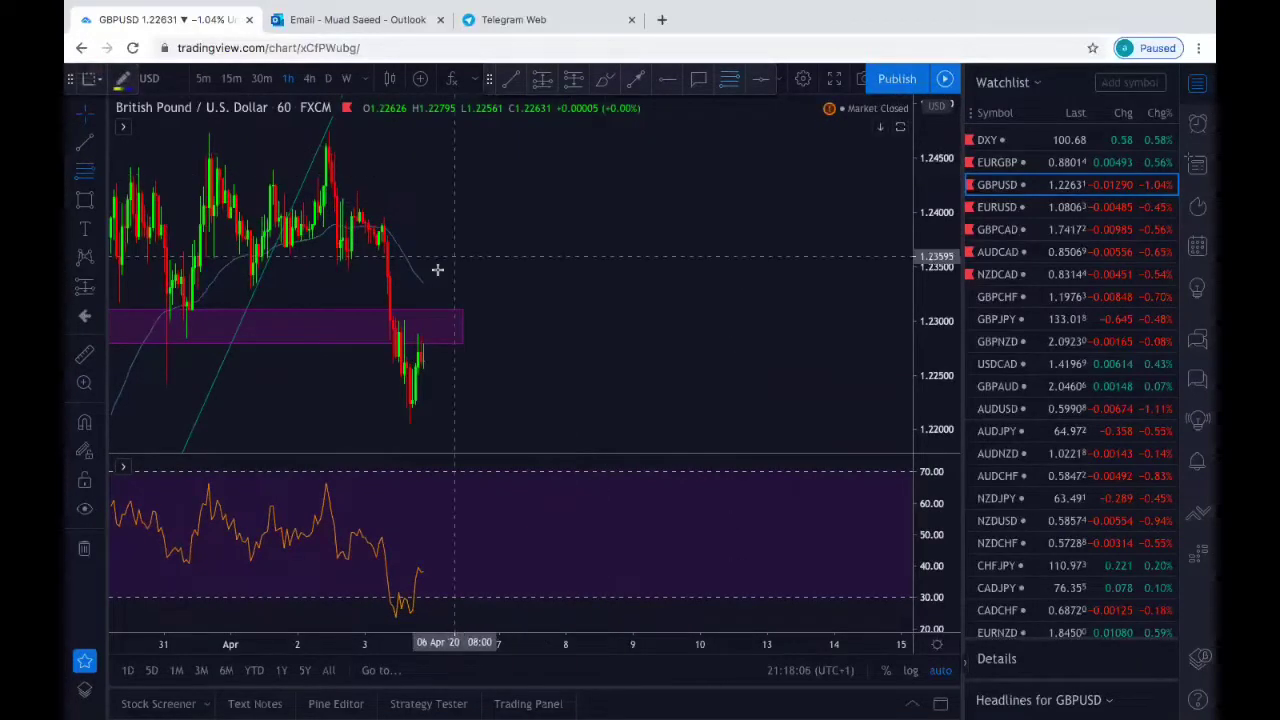
{"action": "left_click", "coordinate": [389, 271]}
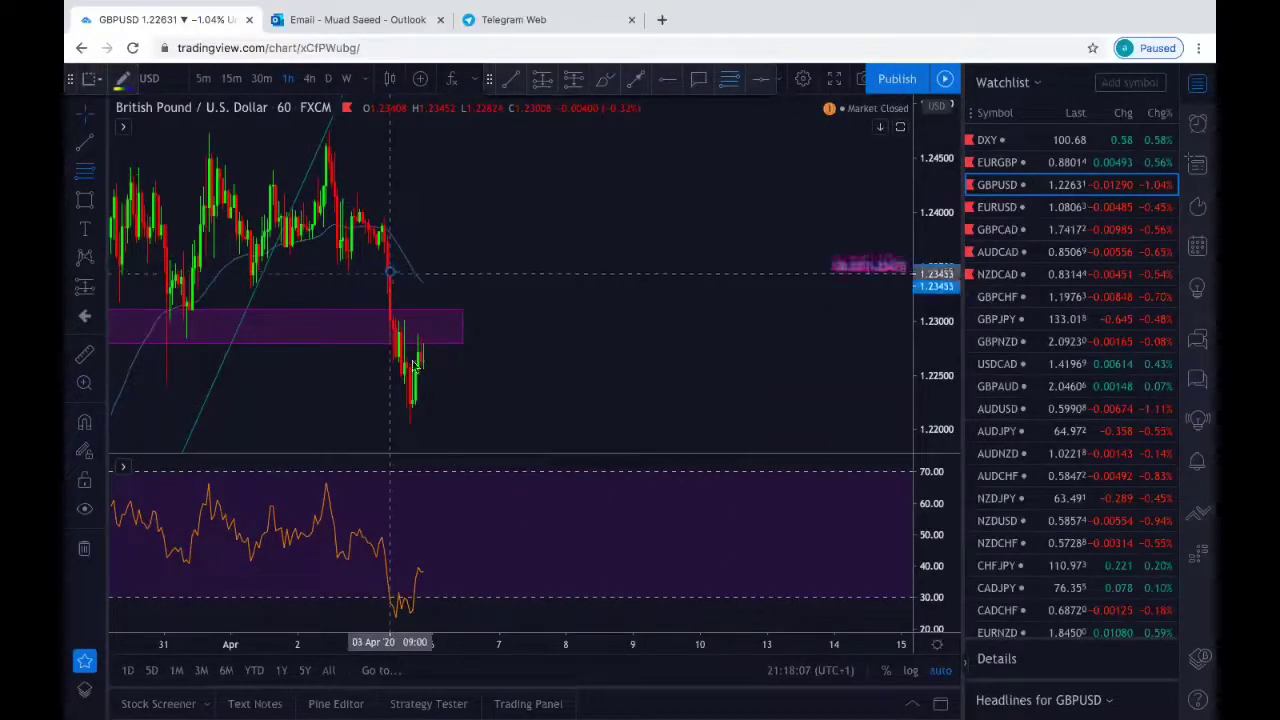
{"action": "left_click", "coordinate": [434, 424]}
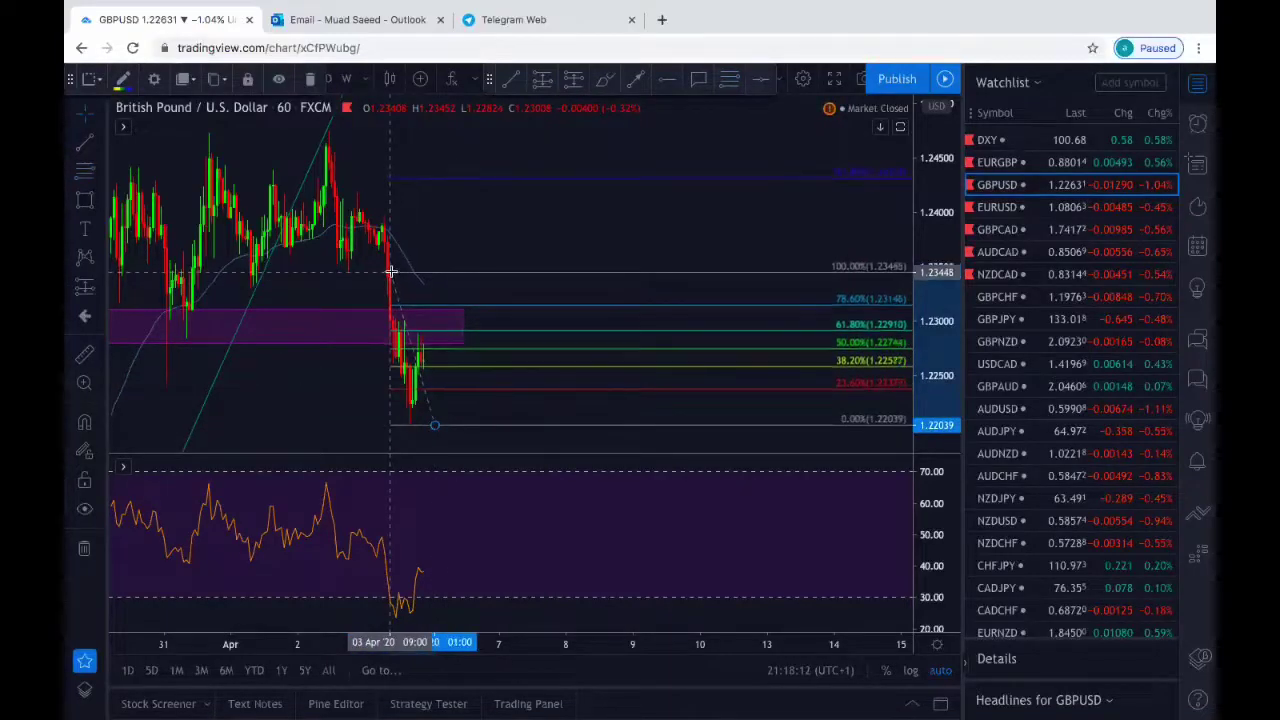
{"action": "left_click", "coordinate": [443, 257]}
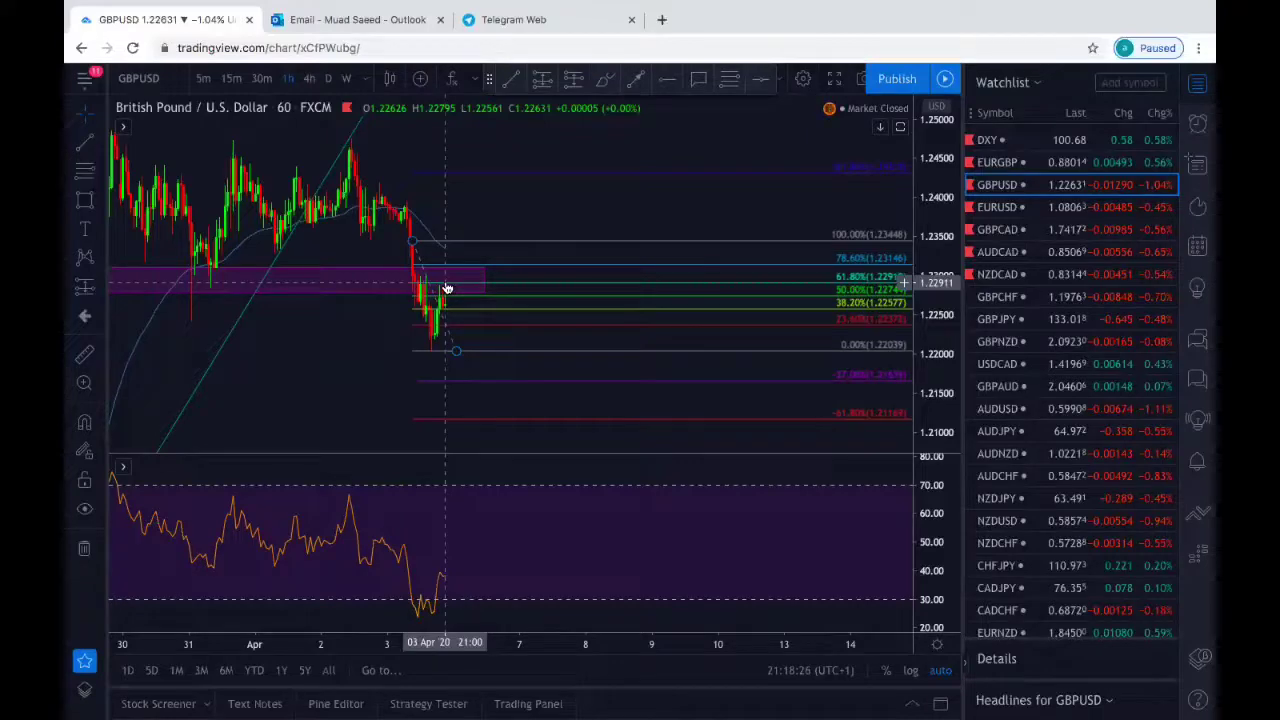
Step: Draw a white projection arrow on GBPUSD from 1.22605 on 5 April down to 1.20467 on 6 April
{"action": "scroll", "coordinate": [623, 220], "scroll_direction": "down", "scroll_amount": 3}
{"action": "scroll", "coordinate": [623, 220], "scroll_direction": "up", "scroll_amount": 2}
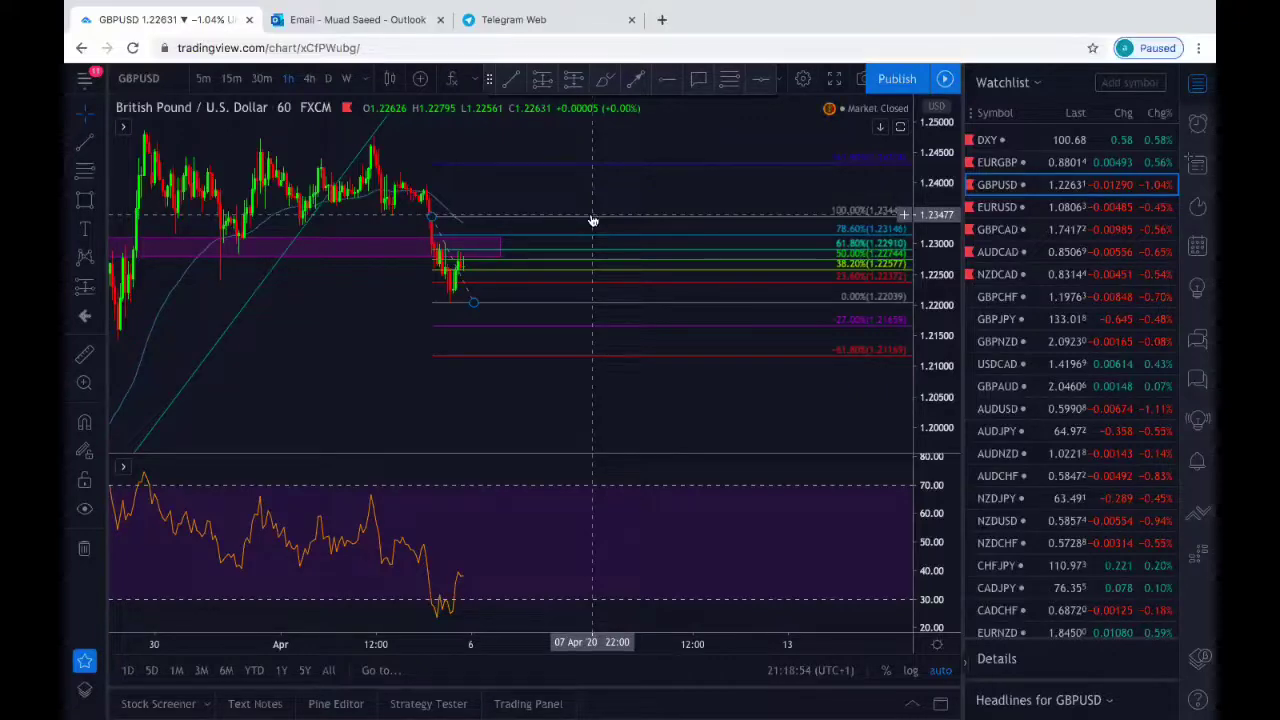
{"action": "scroll", "coordinate": [595, 205], "scroll_direction": "down", "scroll_amount": 3}
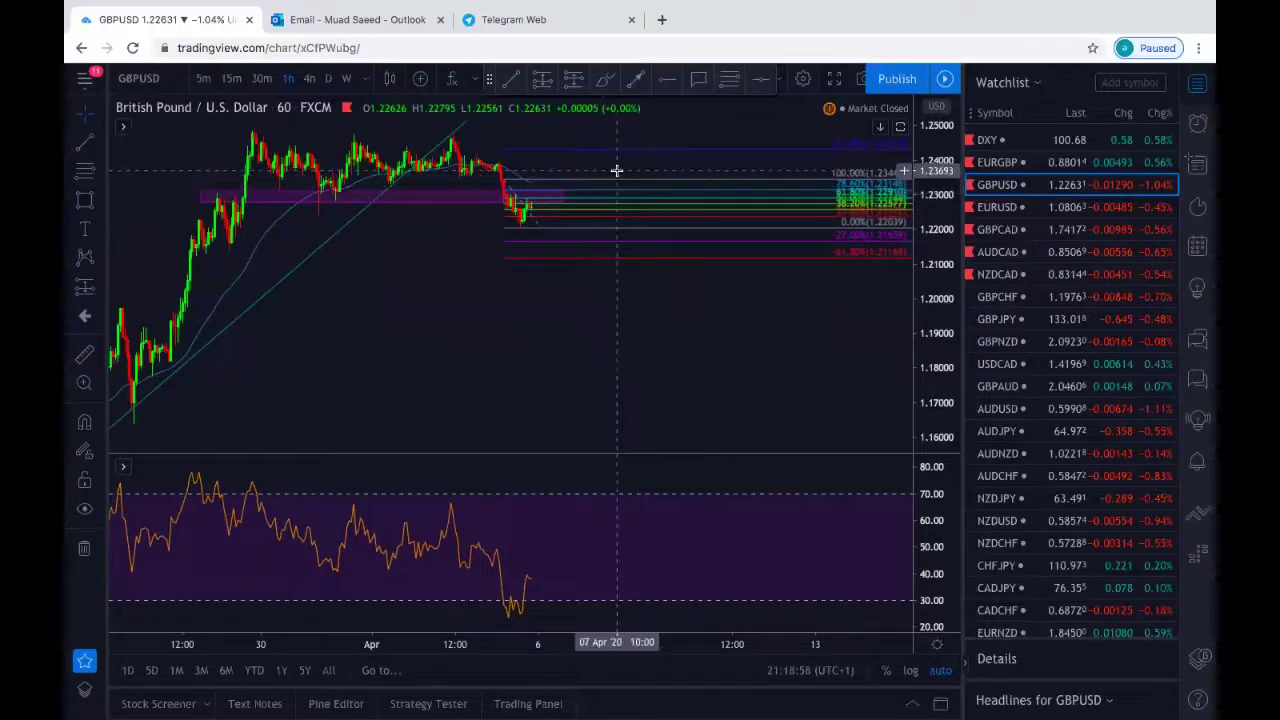
{"action": "scroll", "coordinate": [616, 171], "scroll_direction": "up", "scroll_amount": 2}
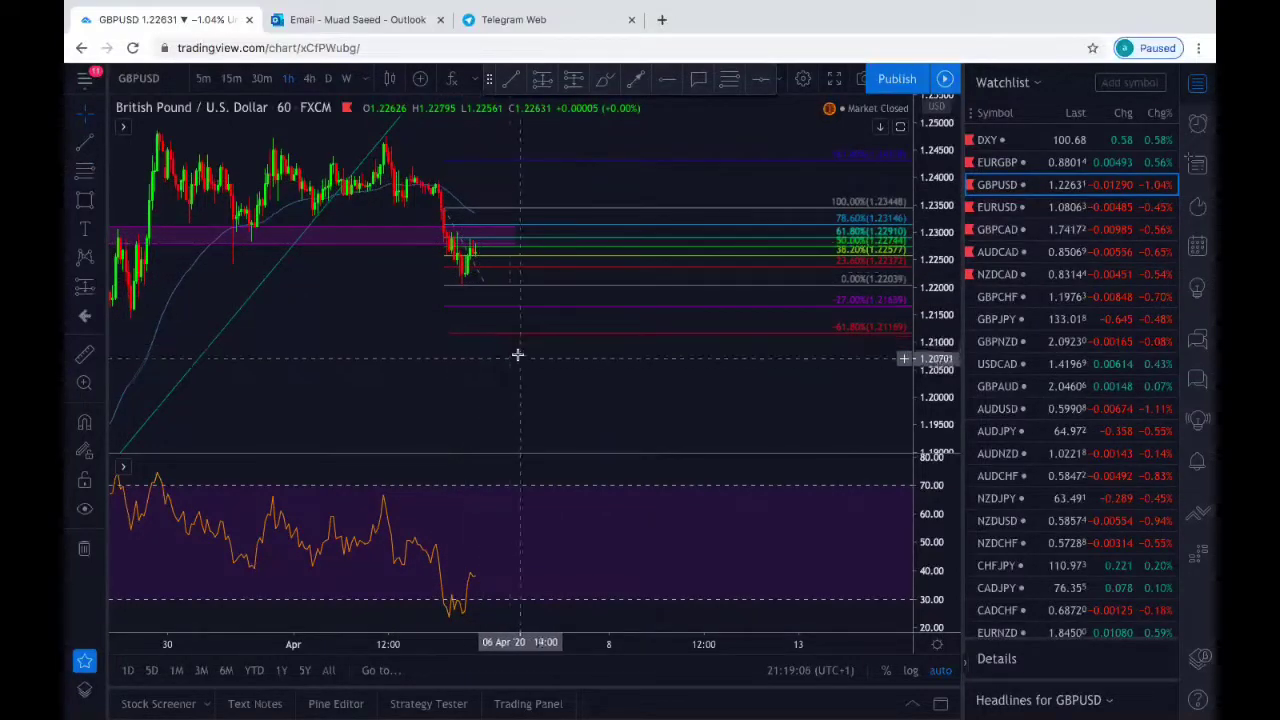
{"action": "scroll", "coordinate": [517, 354], "scroll_direction": "down", "scroll_amount": 2}
{"action": "left_click", "coordinate": [637, 85]}
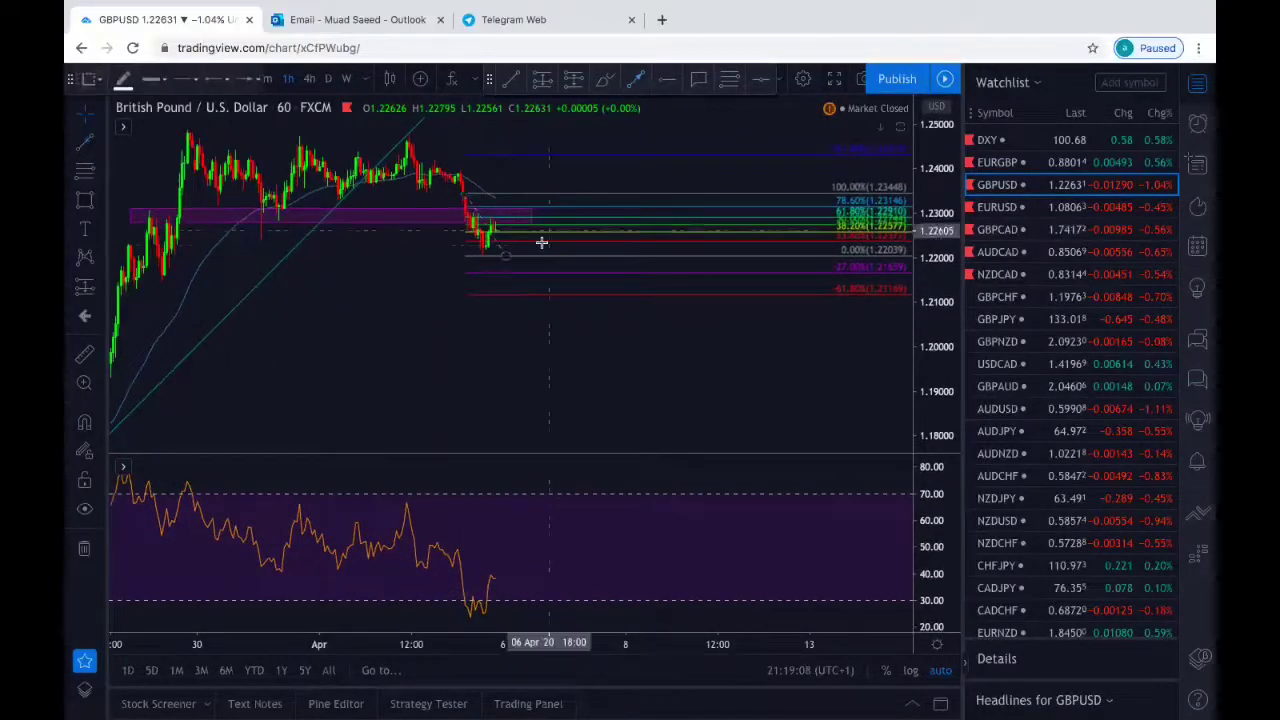
{"action": "mouse_move", "coordinate": [499, 232]}
{"action": "left_mouse_down"}
{"action": "mouse_move", "coordinate": [523, 251]}
{"action": "mouse_move", "coordinate": [551, 320]}
{"action": "left_mouse_up"}
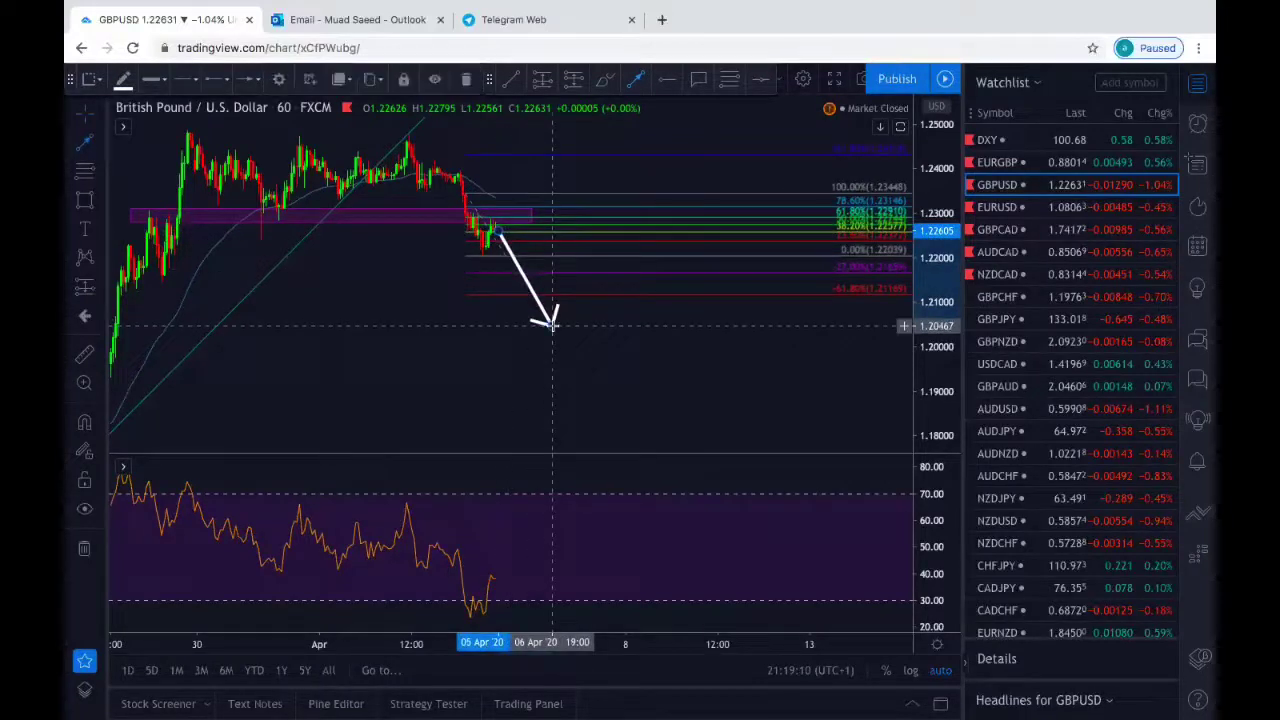
Step: Delete the white projection arrow from the GBPUSD chart
{"action": "scroll", "coordinate": [639, 337], "scroll_direction": "down", "scroll_amount": 2}
{"action": "scroll", "coordinate": [639, 337], "scroll_direction": "down", "scroll_amount": 1}
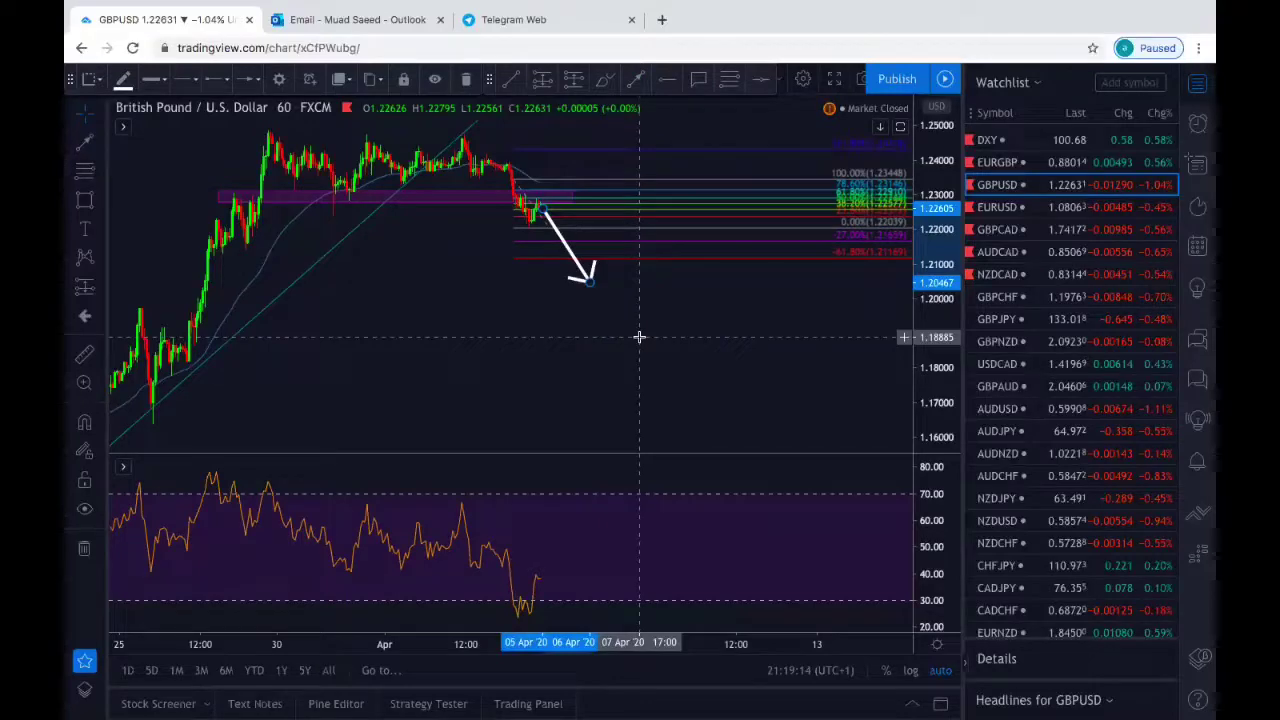
{"action": "scroll", "coordinate": [639, 337], "scroll_direction": "down", "scroll_amount": 5}
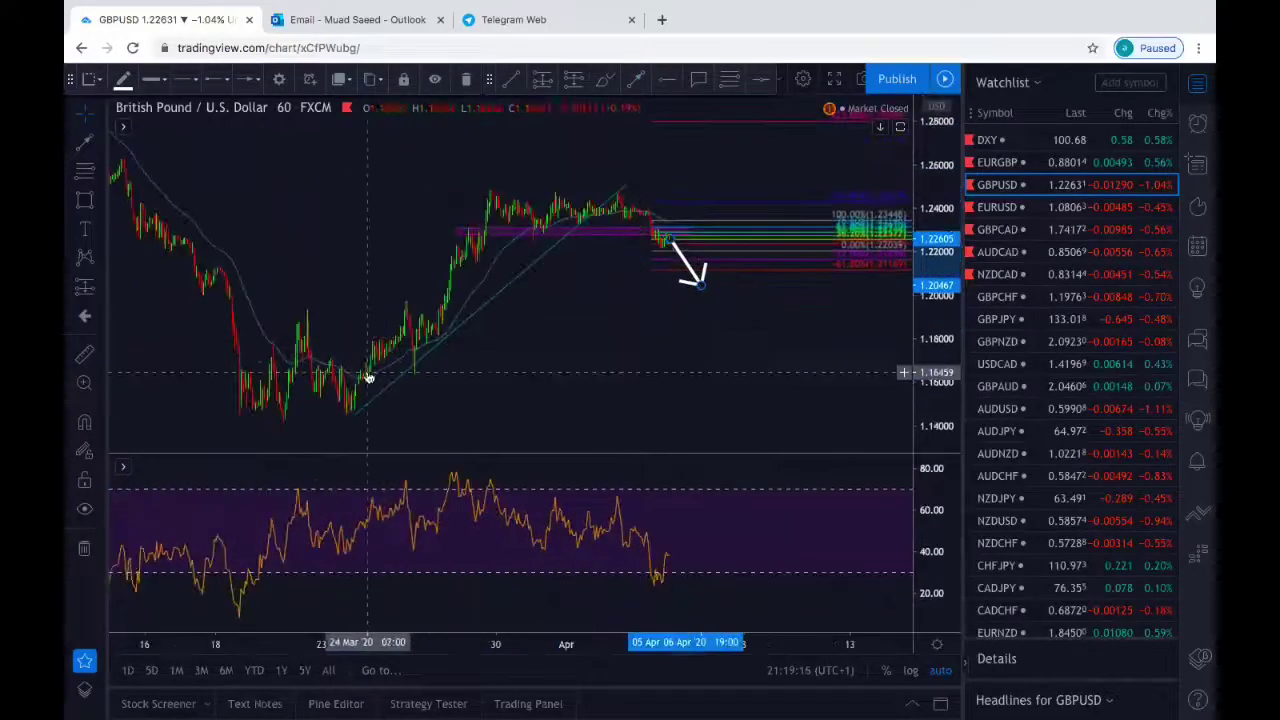
{"action": "scroll", "coordinate": [617, 129], "scroll_direction": "left", "scroll_amount": 2}
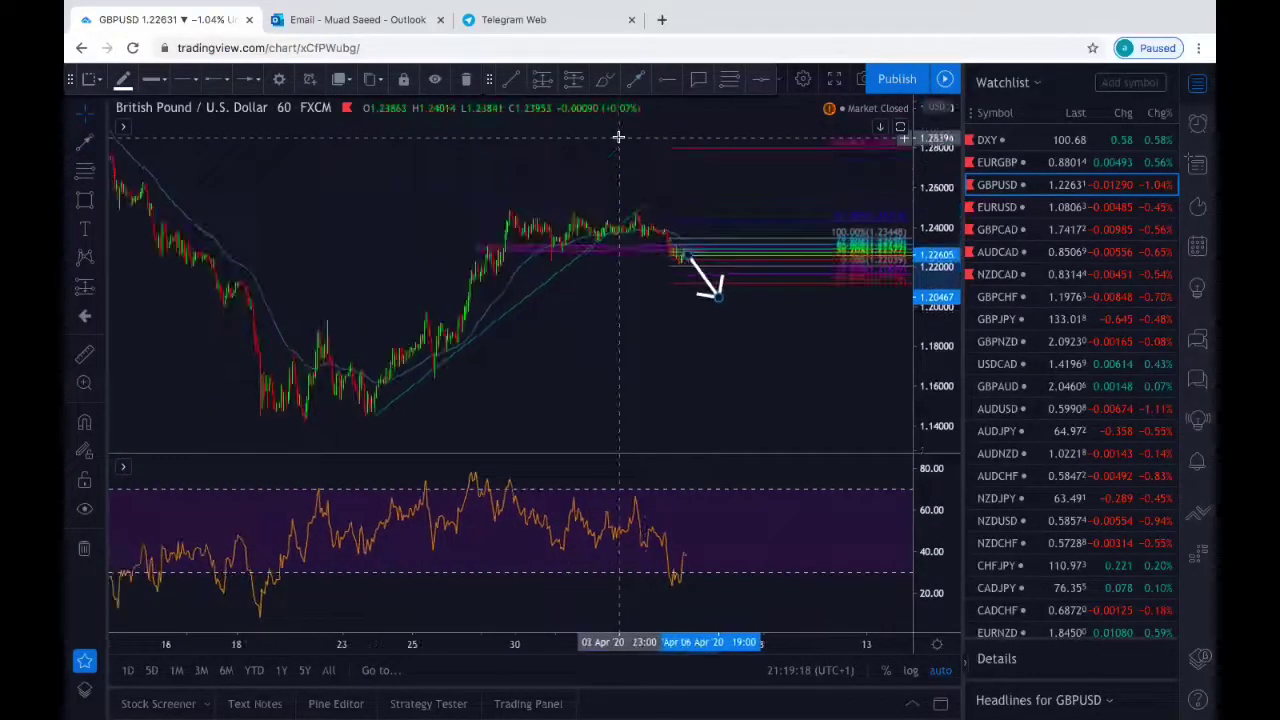
{"action": "scroll", "coordinate": [618, 135], "scroll_direction": "down", "scroll_amount": 4}
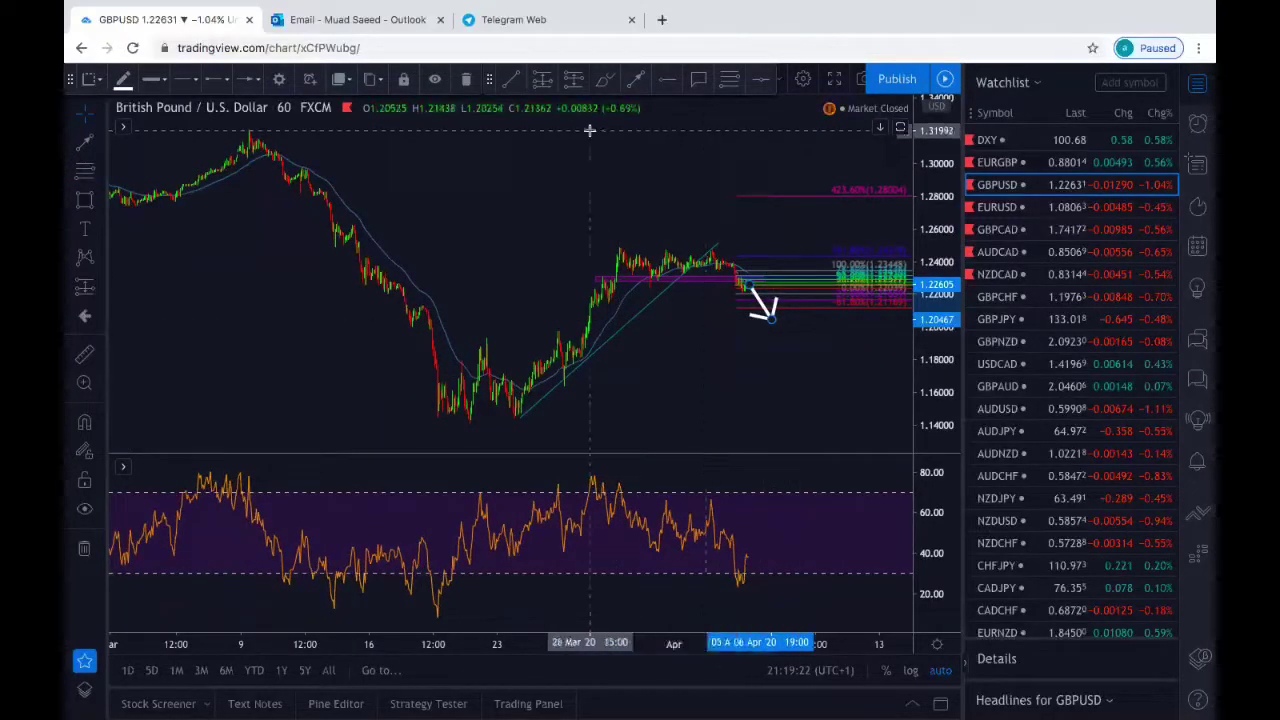
{"action": "scroll", "coordinate": [743, 357], "scroll_direction": "up", "scroll_amount": 4}
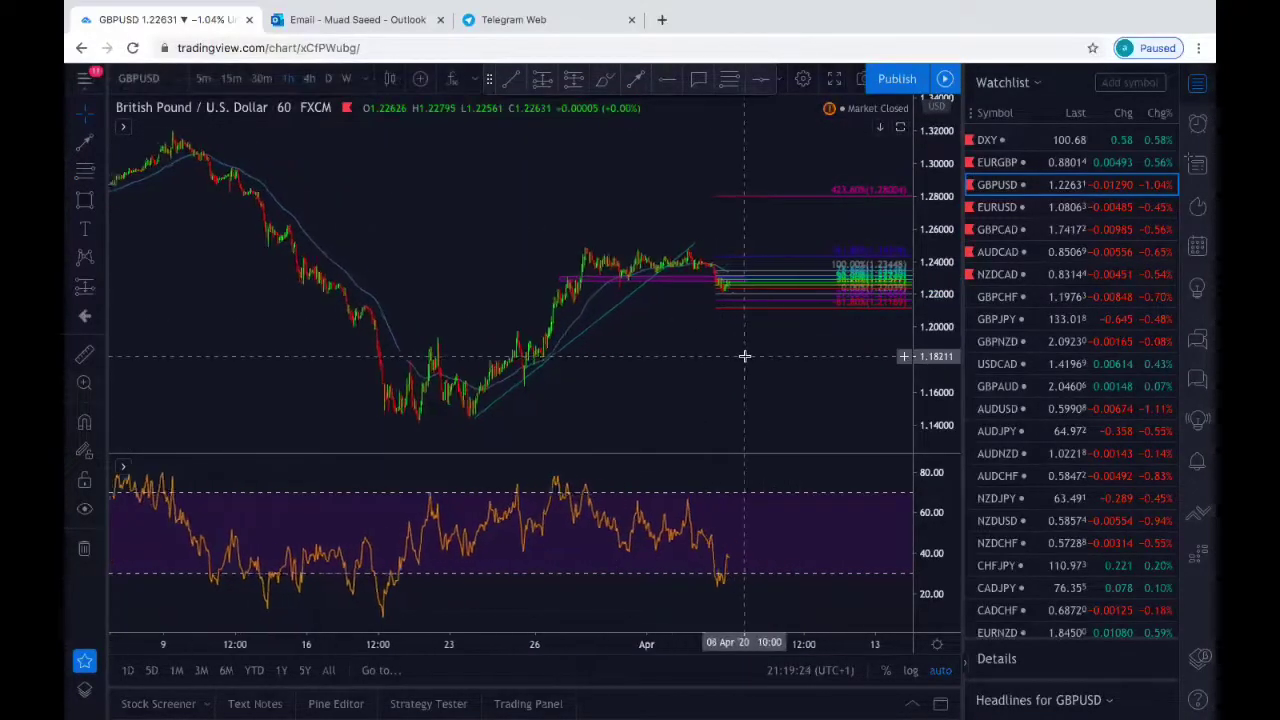
{"action": "scroll", "coordinate": [744, 356], "scroll_direction": "up", "scroll_amount": 2}
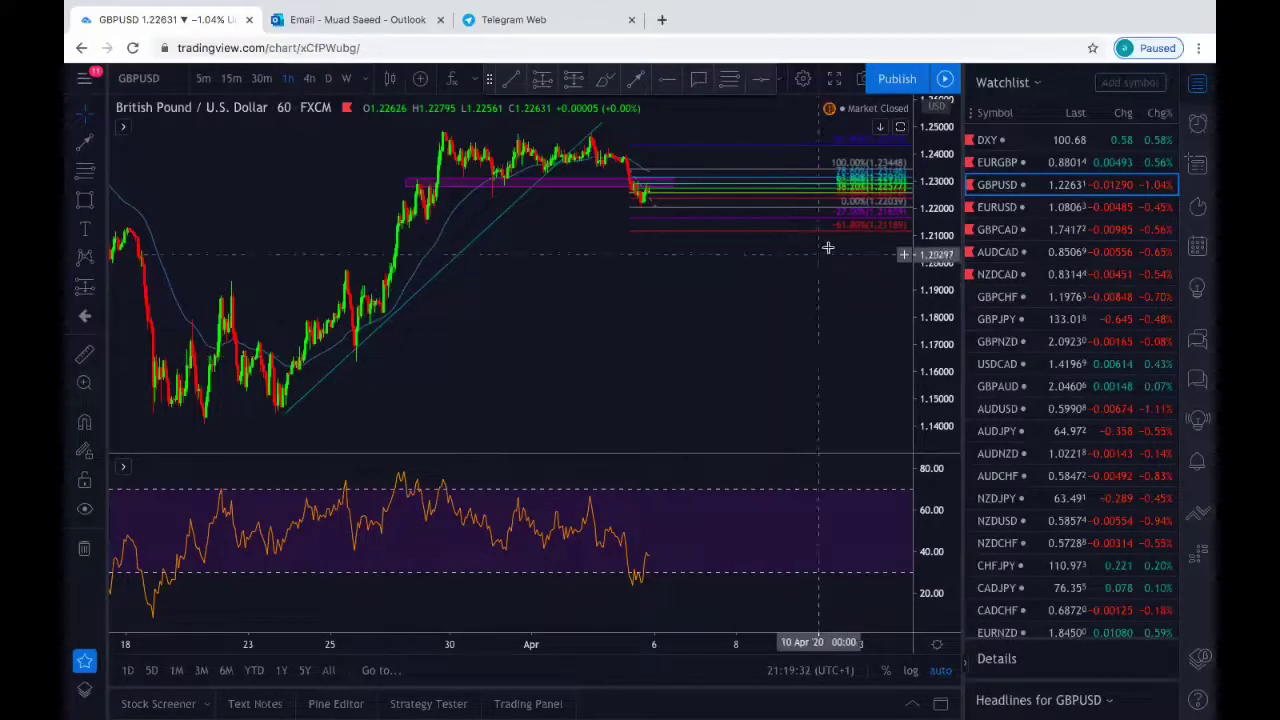
Step: Open the EURUSD chart from the watchlist and clear its existing drawings
{"action": "left_click", "coordinate": [988, 207]}
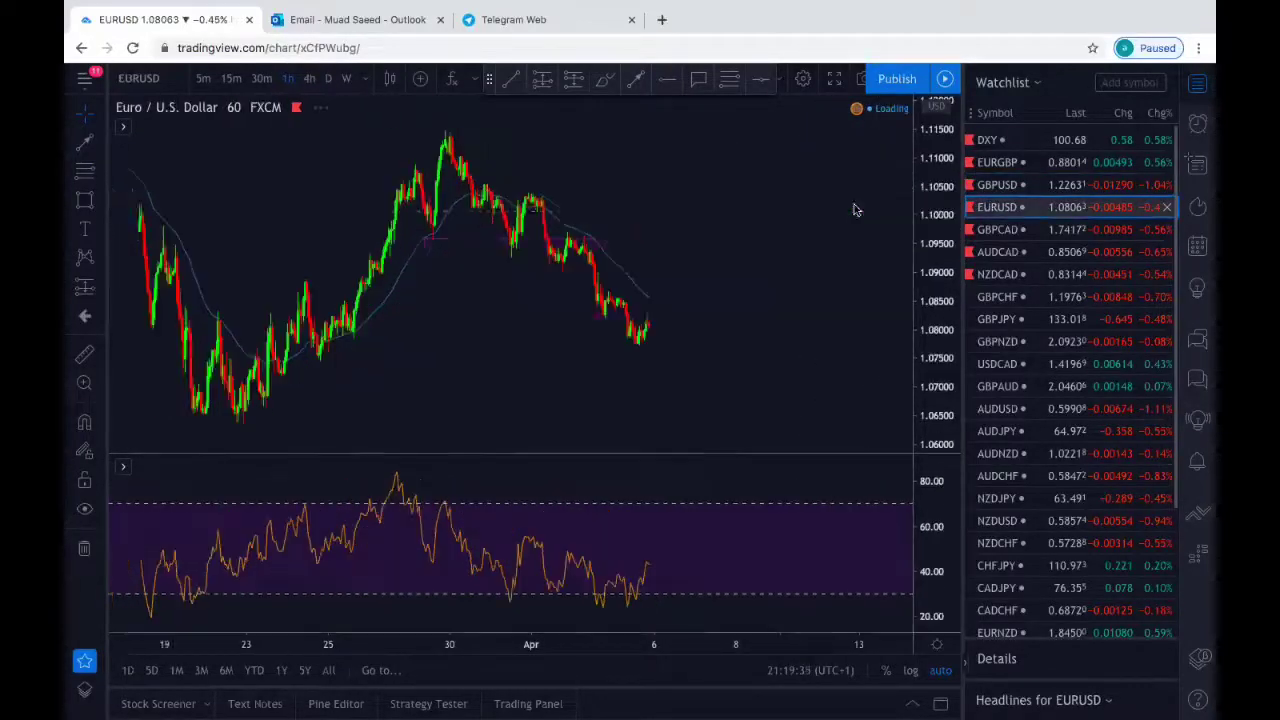
{"action": "left_click", "coordinate": [82, 550]}
Step: Draw a falling EURUSD trend line from the 30 March high at 1.11482 to about 1.0767 on 8 April
{"action": "scroll", "coordinate": [454, 394], "scroll_direction": "left", "scroll_amount": 10}
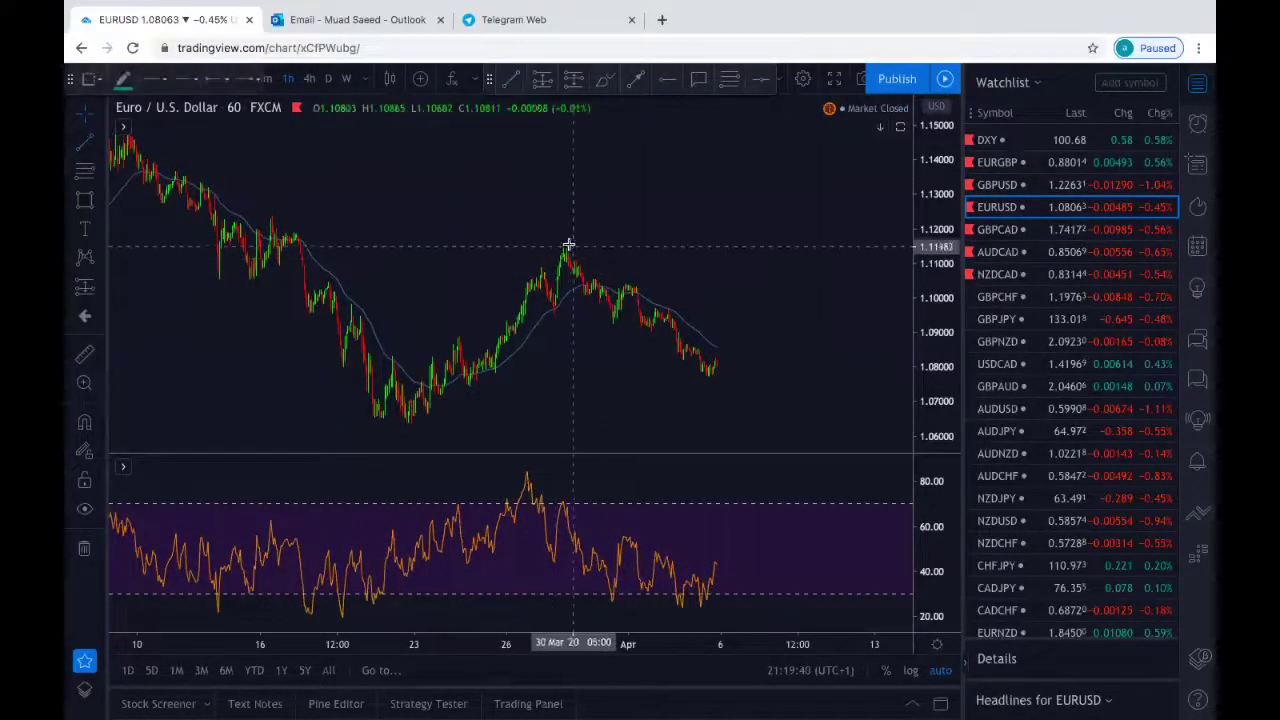
{"action": "left_click", "coordinate": [566, 248]}
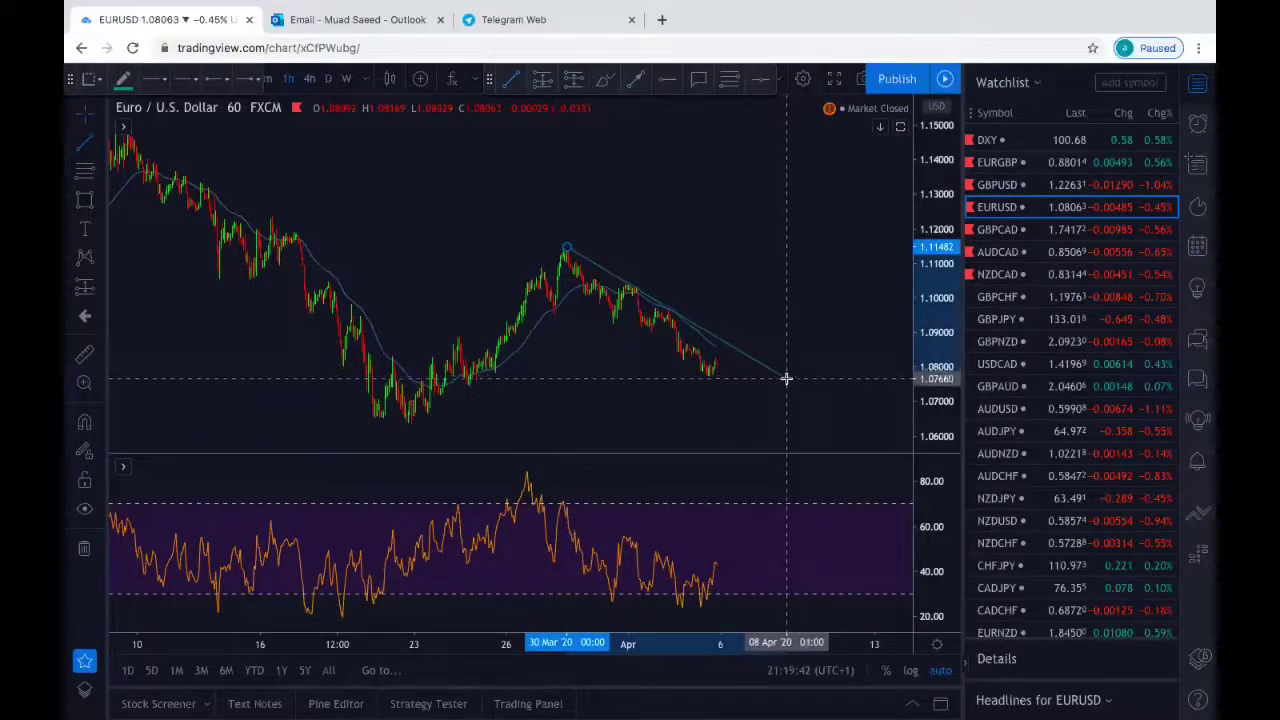
{"action": "left_click", "coordinate": [784, 379]}
{"action": "left_click", "coordinate": [790, 312]}
Step: Draw a thin rectangular EURUSD zone near 1.082, from 2 to 6 April, and shift it slightly upward
{"action": "scroll", "coordinate": [790, 312], "scroll_direction": "up", "scroll_amount": 5}
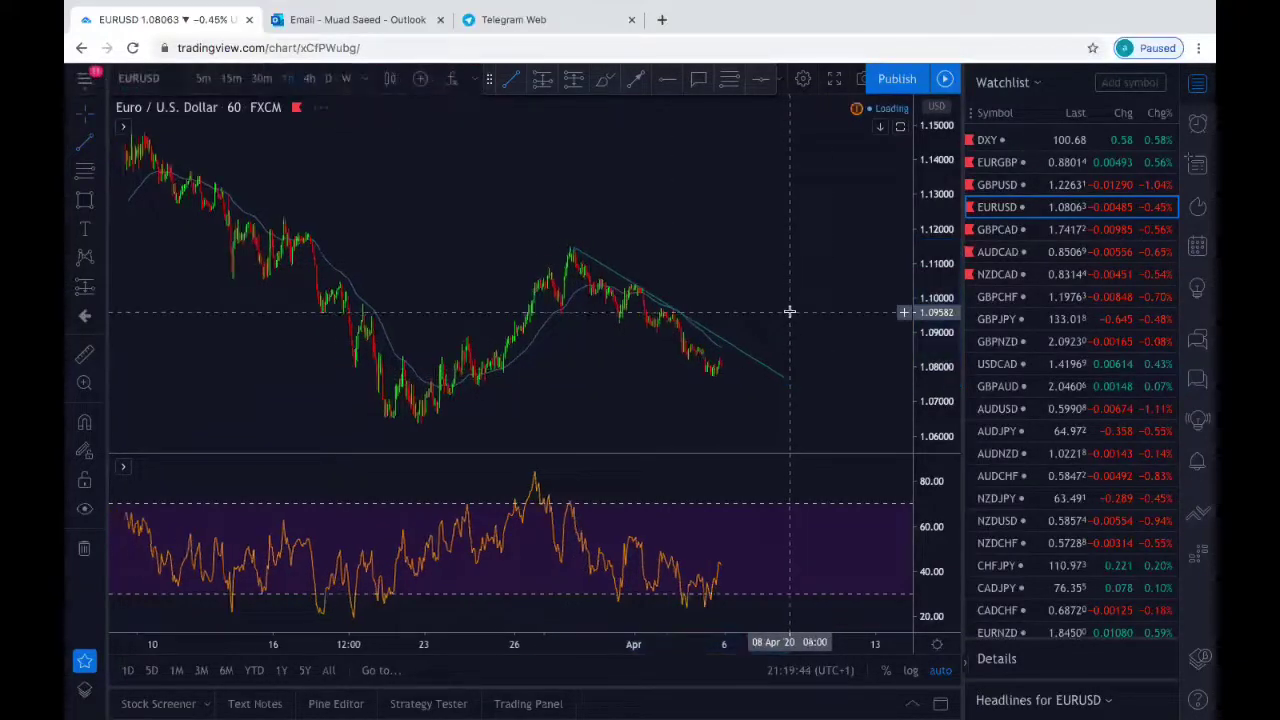
{"action": "scroll", "coordinate": [790, 312], "scroll_direction": "up", "scroll_amount": 3}
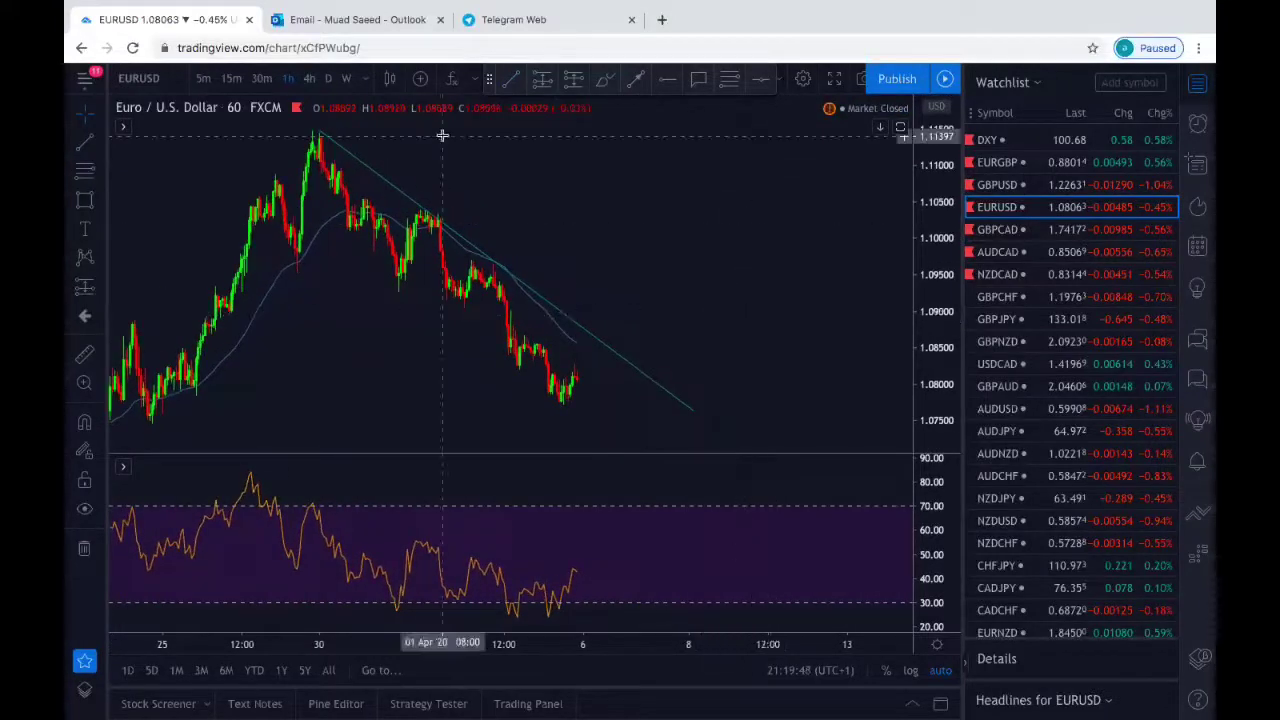
{"action": "left_click", "coordinate": [85, 200]}
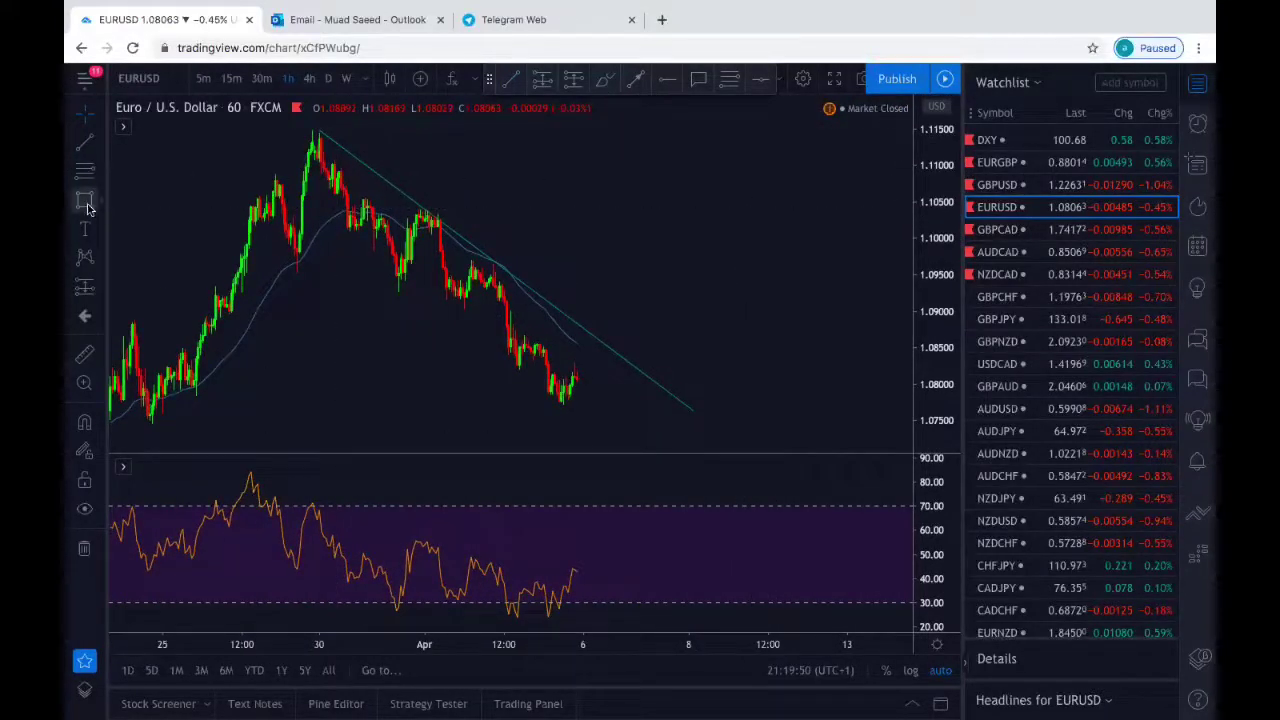
{"action": "left_click", "coordinate": [501, 374]}
{"action": "left_click", "coordinate": [630, 369]}
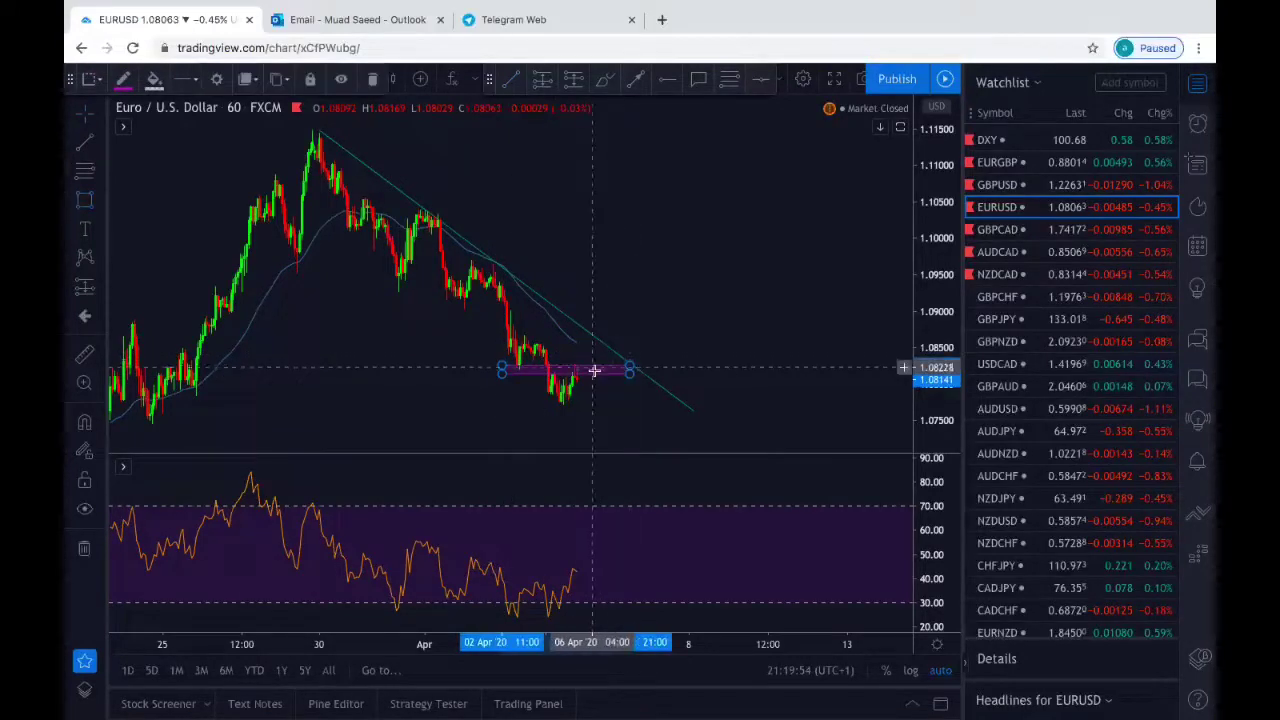
{"action": "left_click_drag", "start_coordinate": [595, 378], "coordinate": [590, 370]}
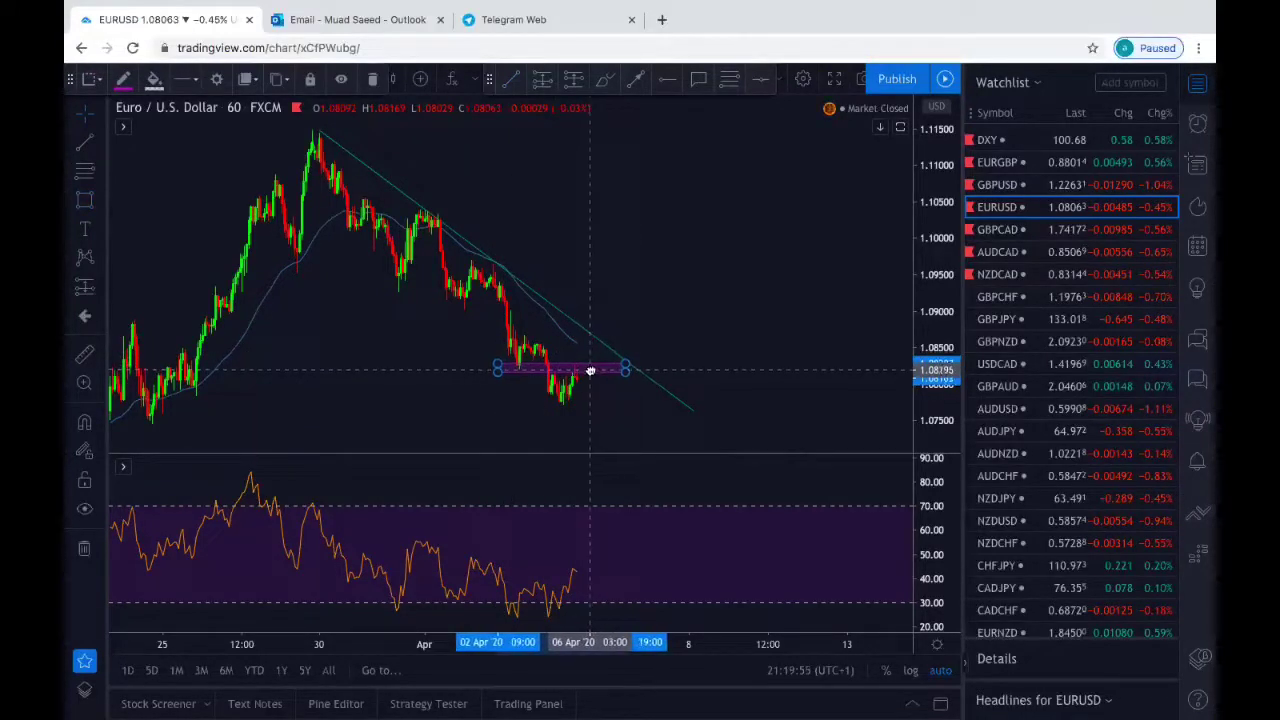
Step: Draw a rectangular EURUSD zone between about 1.0949 and 1.0965, from 27 March to early 3 April
{"action": "left_click", "coordinate": [600, 391]}
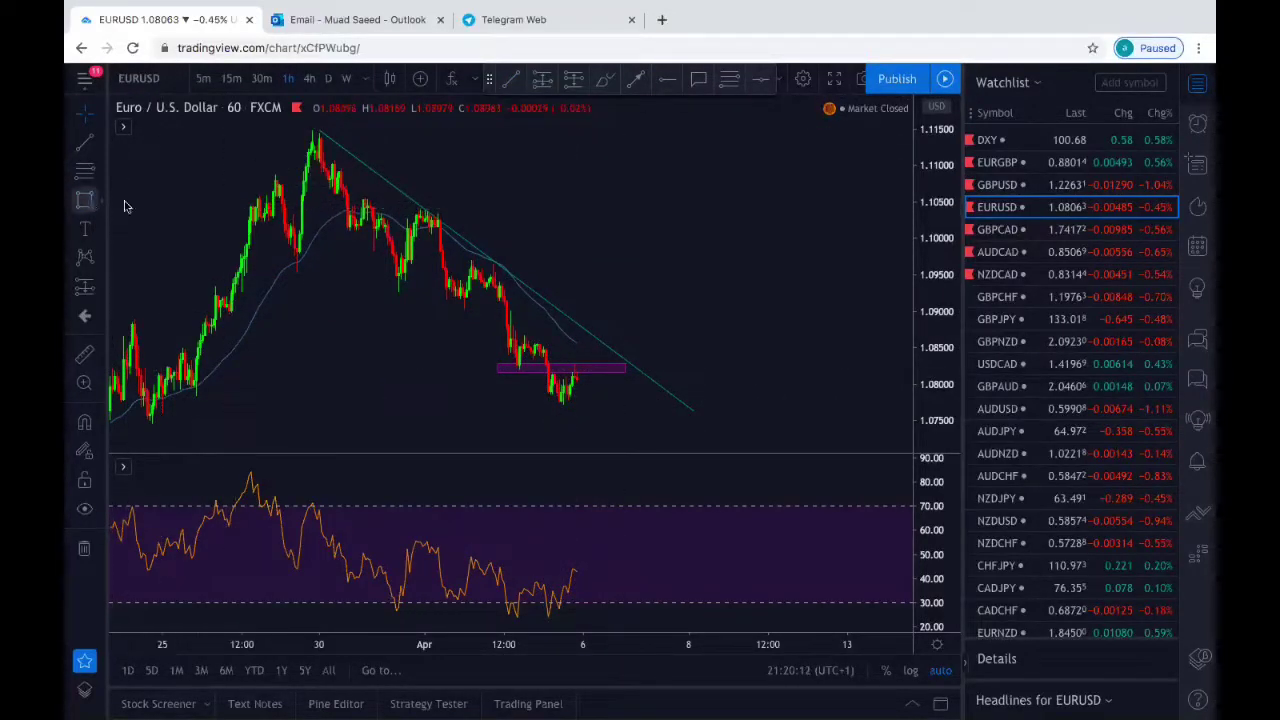
{"action": "left_click", "coordinate": [85, 200]}
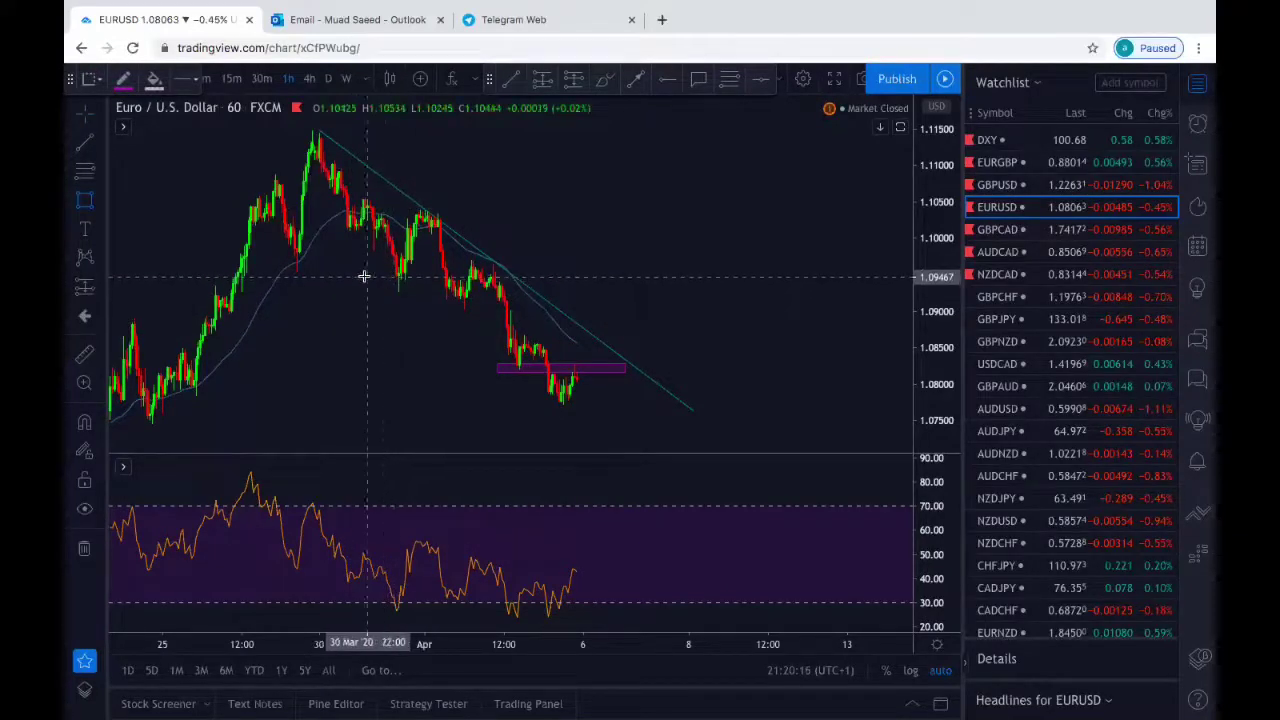
{"action": "left_click", "coordinate": [290, 274]}
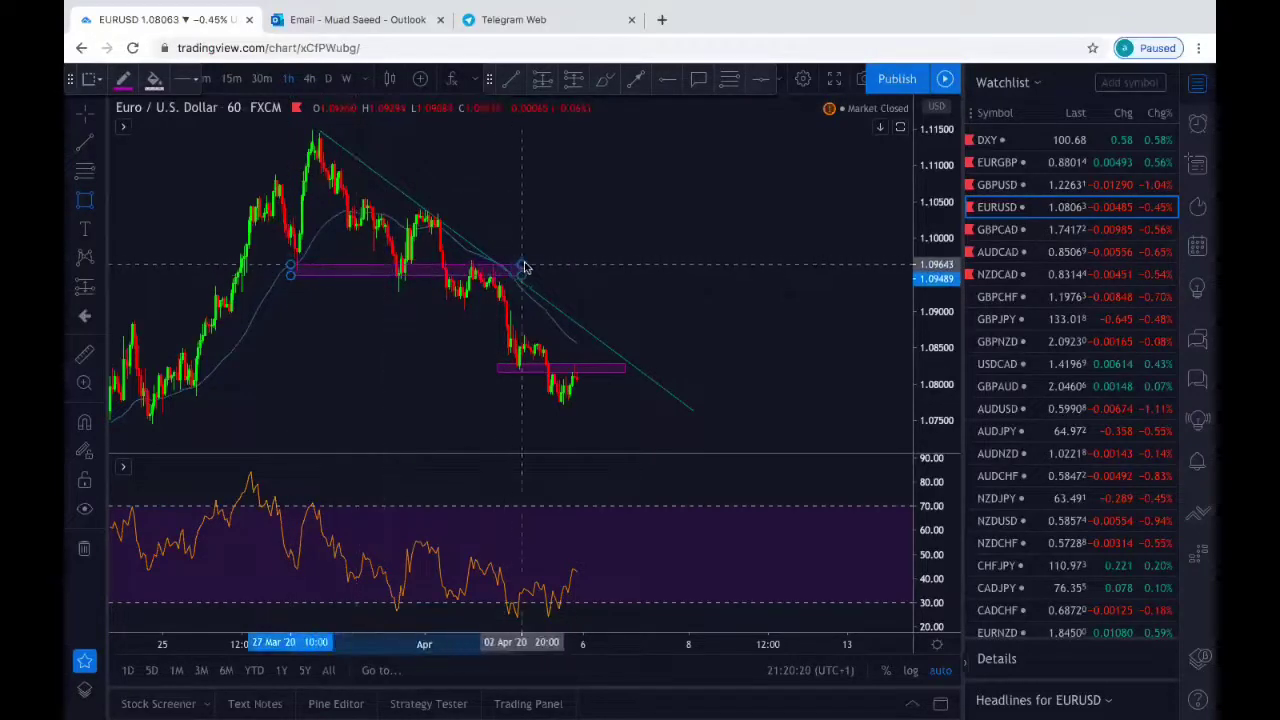
{"action": "left_click", "coordinate": [529, 267]}
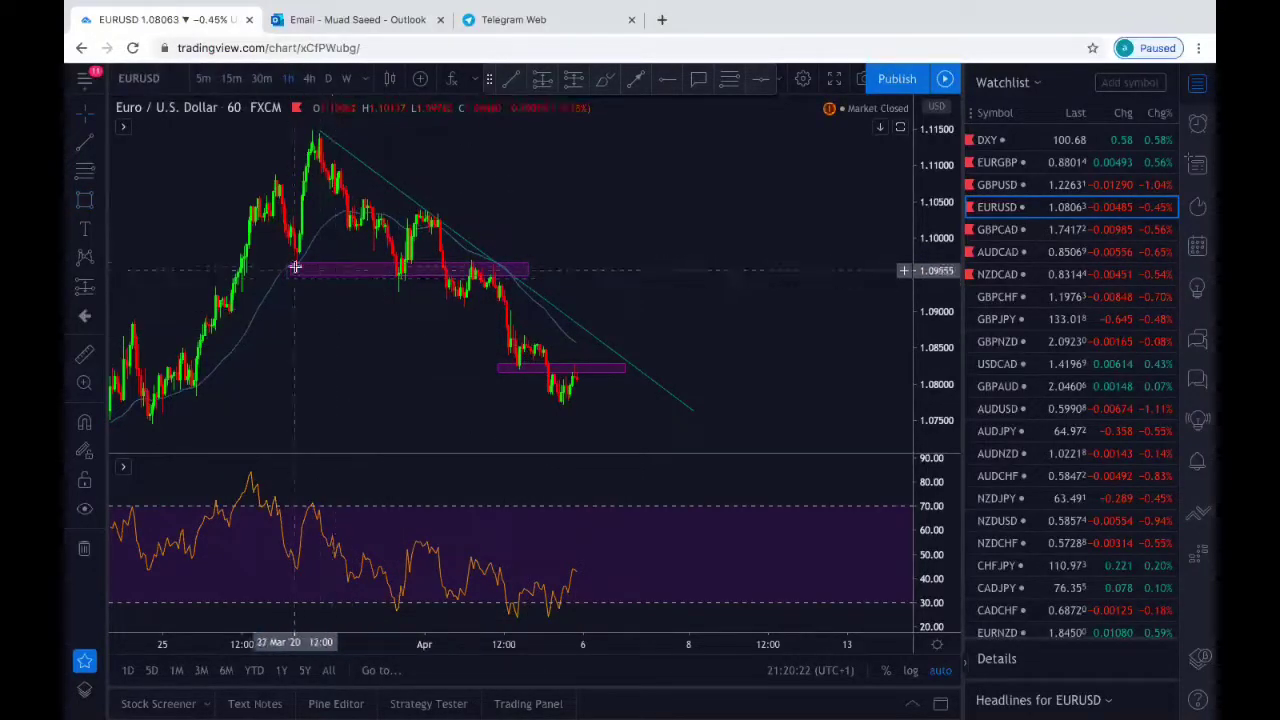
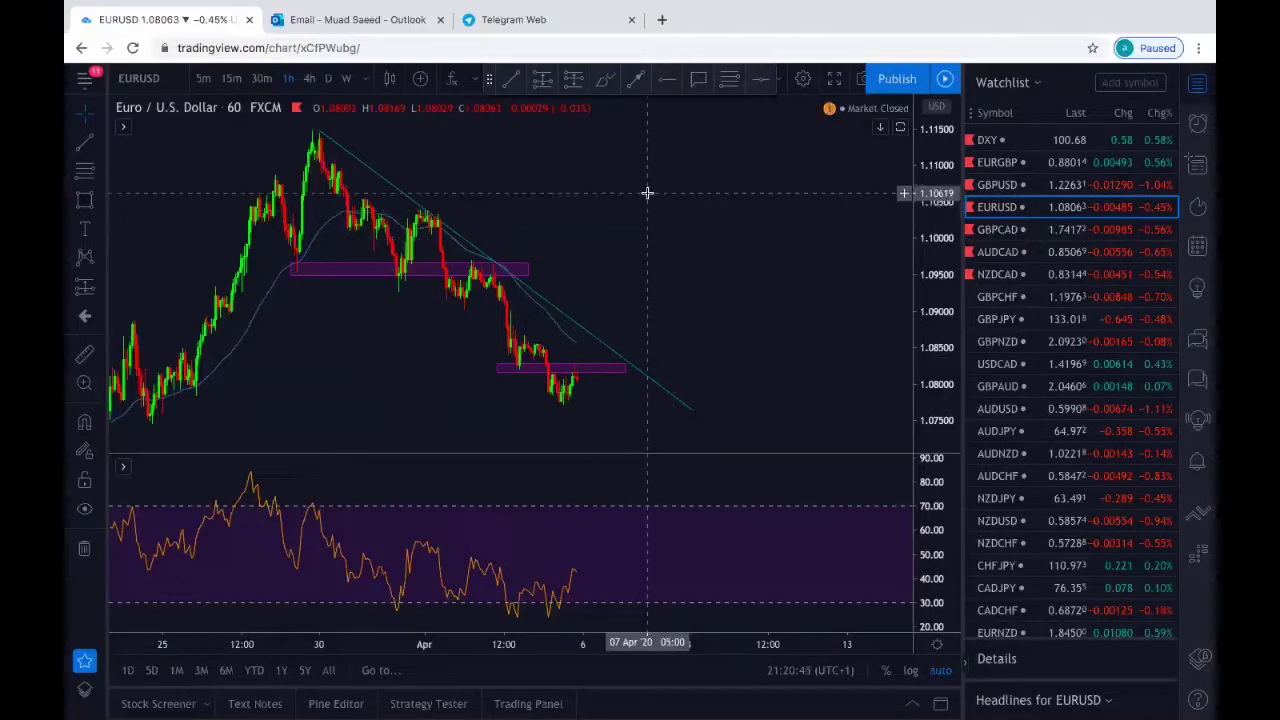
Step: Sketch a blue projected EURUSD path with the Brush, from the latest price up to the trend line near 1.085 and down to about 1.0735
{"action": "left_click", "coordinate": [635, 86]}
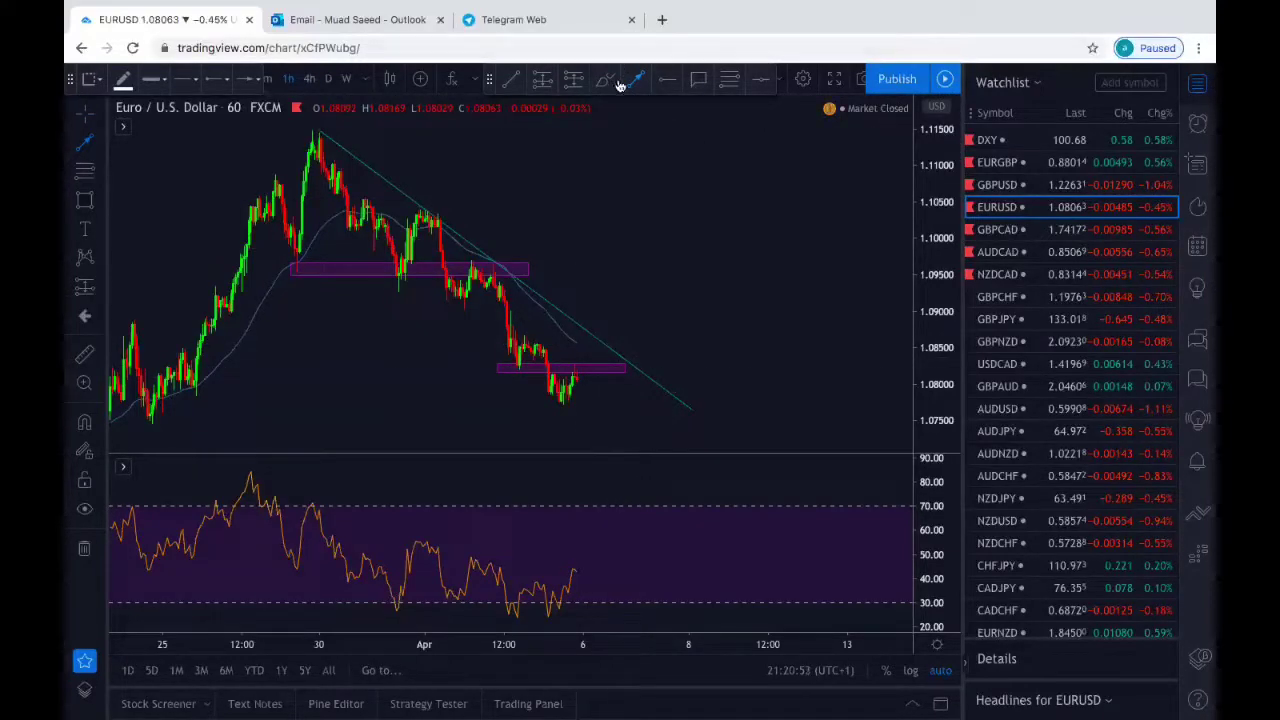
{"action": "left_click", "coordinate": [578, 371]}
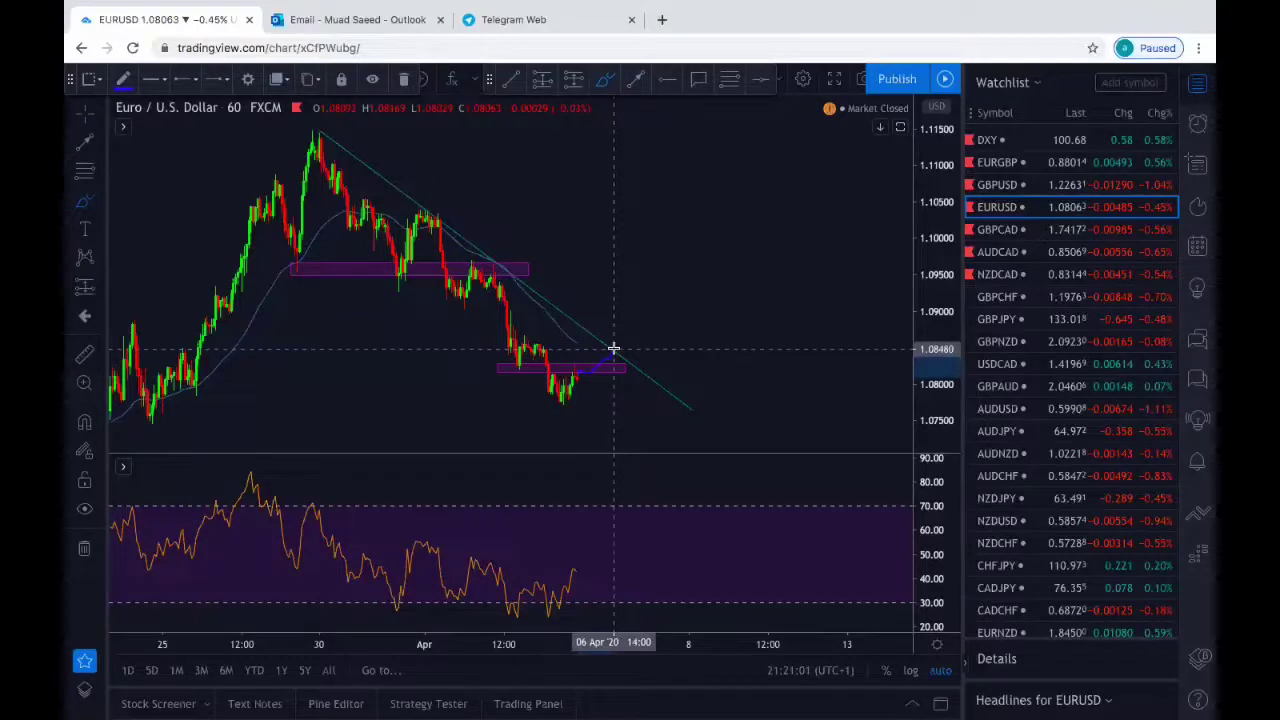
{"action": "left_click", "coordinate": [615, 357]}
{"action": "double_click", "coordinate": [647, 430]}
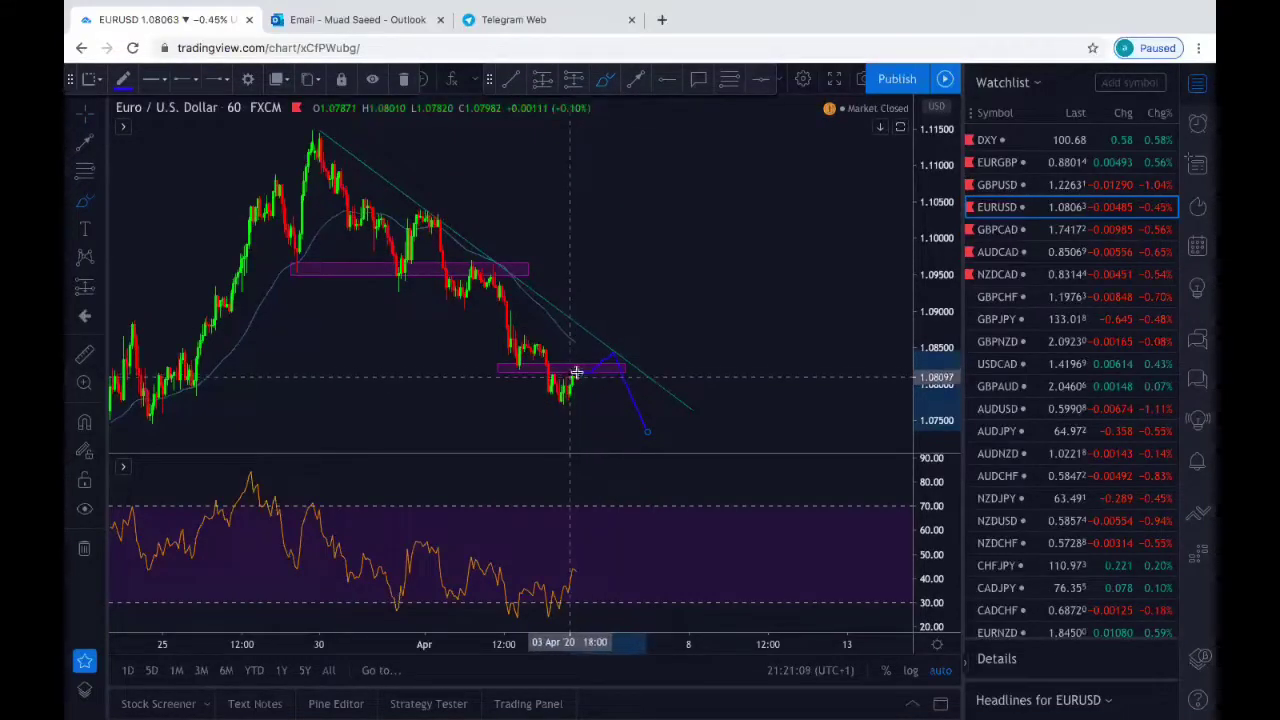
Step: Delete the blue brushed projection path from the EURUSD chart
{"action": "scroll", "coordinate": [576, 374], "scroll_direction": "up", "scroll_amount": 5}
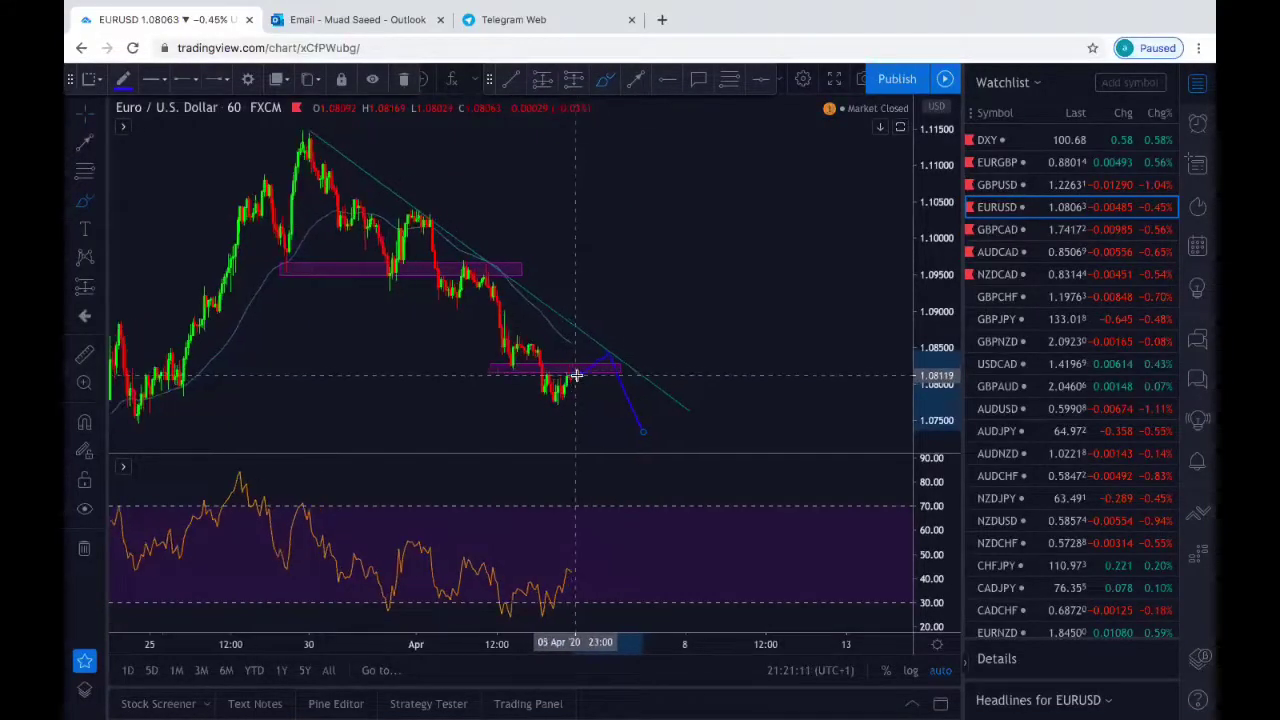
{"action": "scroll", "coordinate": [555, 380], "scroll_direction": "left", "scroll_amount": 2}
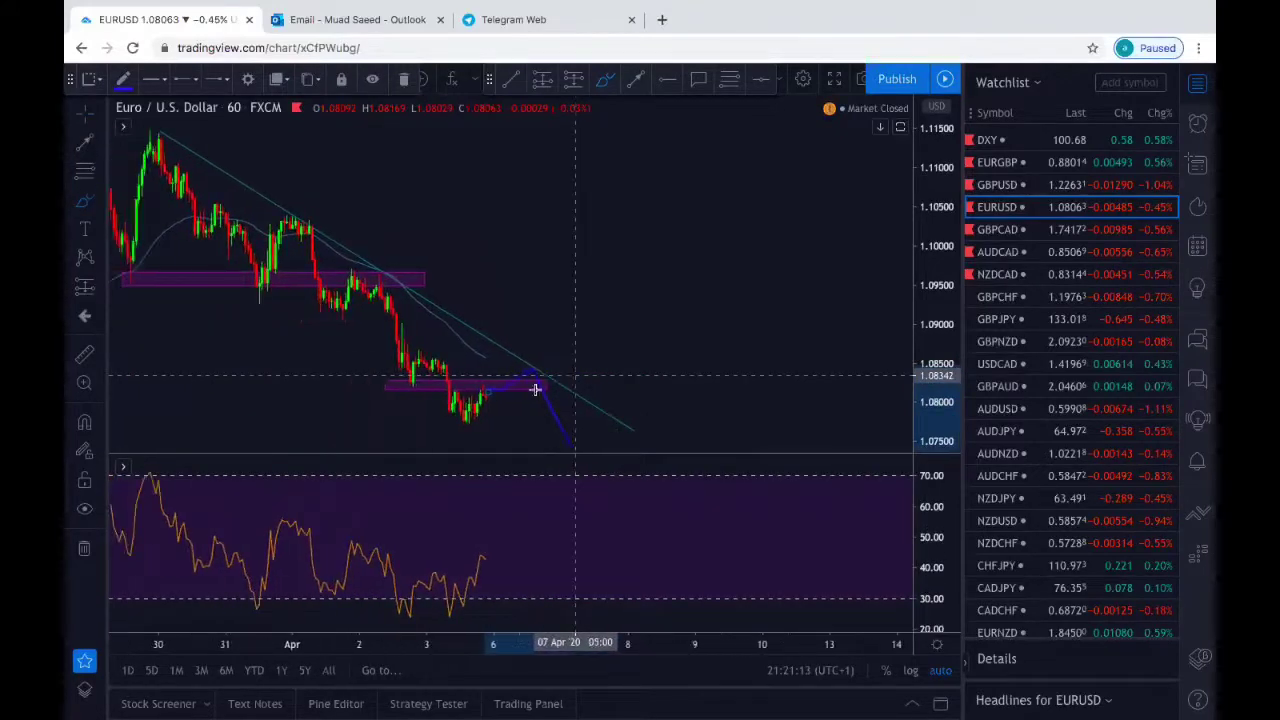
{"action": "scroll", "coordinate": [487, 396], "scroll_direction": "left", "scroll_amount": 2}
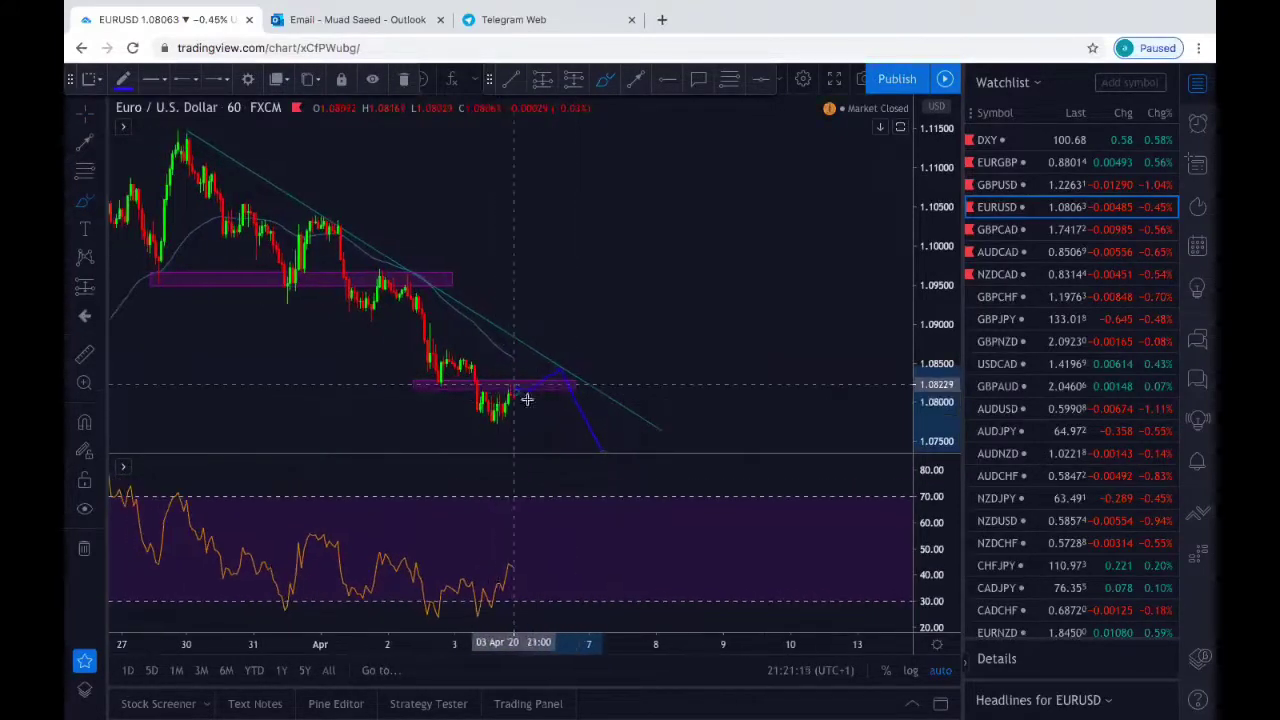
{"action": "scroll", "coordinate": [522, 403], "scroll_direction": "left", "scroll_amount": 2}
{"action": "scroll", "coordinate": [522, 403], "scroll_direction": "right", "scroll_amount": 2}
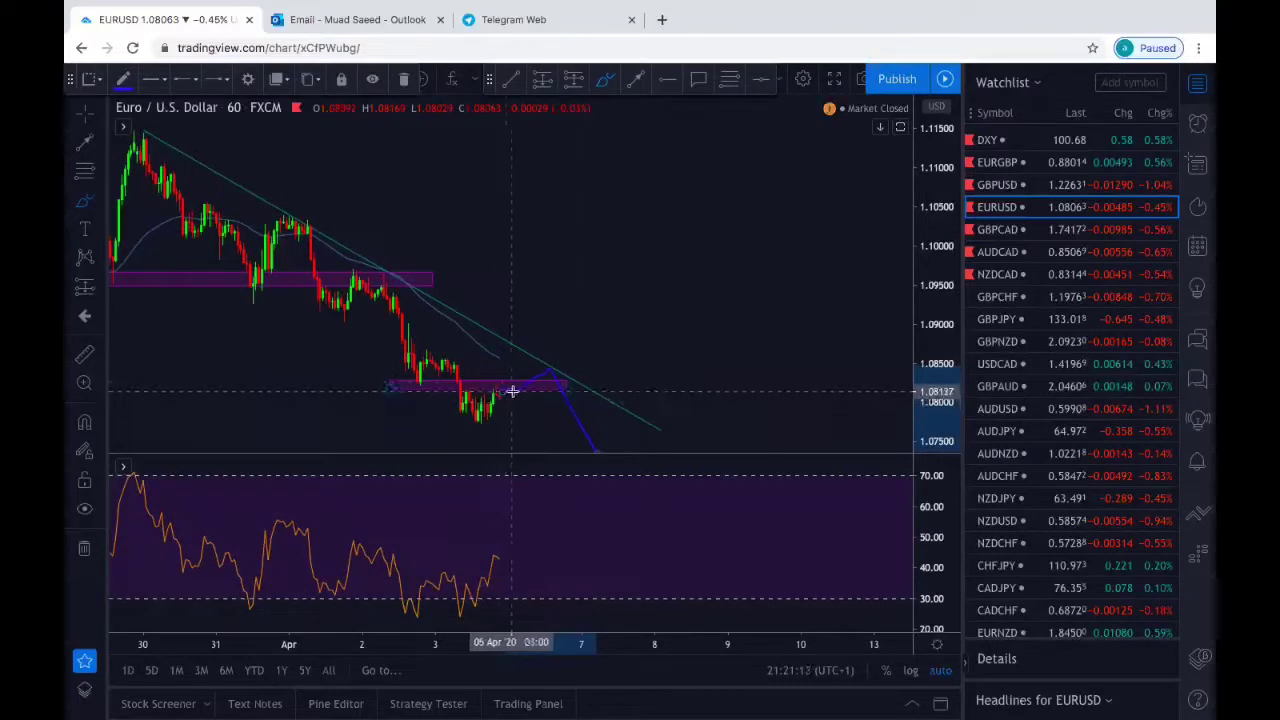
{"action": "left_click", "coordinate": [405, 74]}
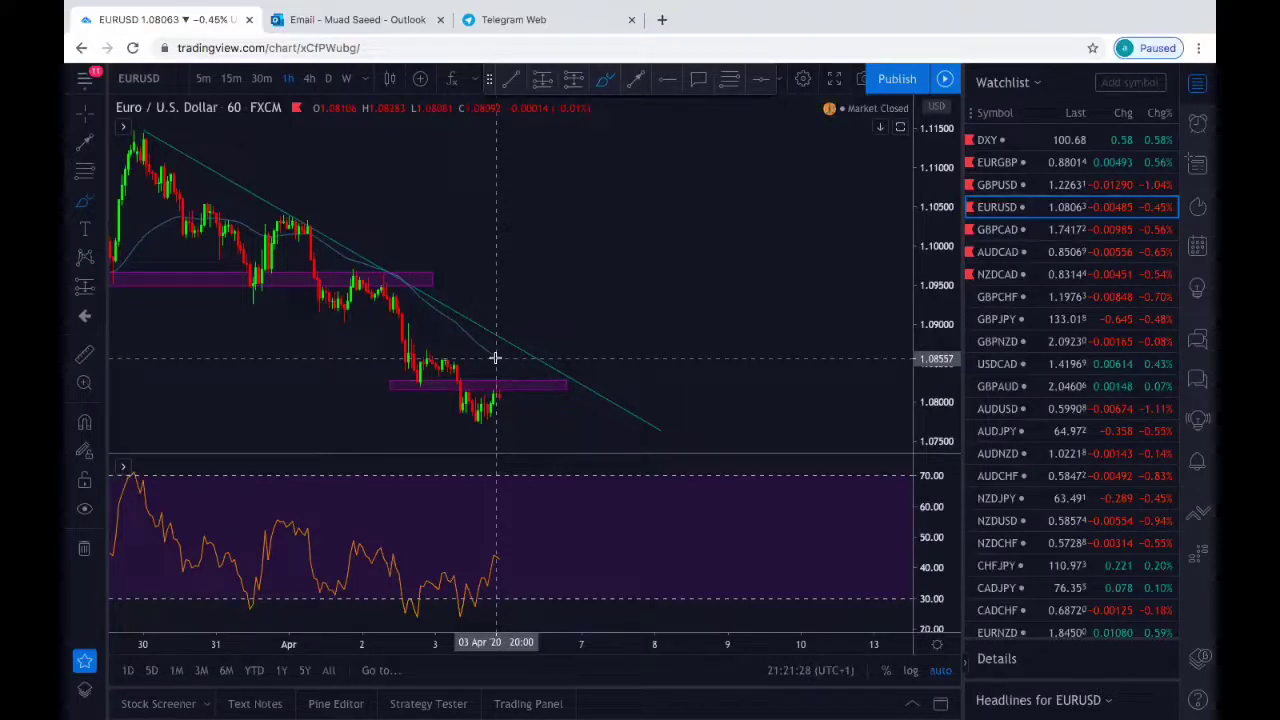
Step: Draw a Fibonacci retracement on EURUSD from the 3 April swing high at 1.08491 to the low at 1.07734
{"action": "scroll", "coordinate": [495, 357], "scroll_direction": "up", "scroll_amount": 2}
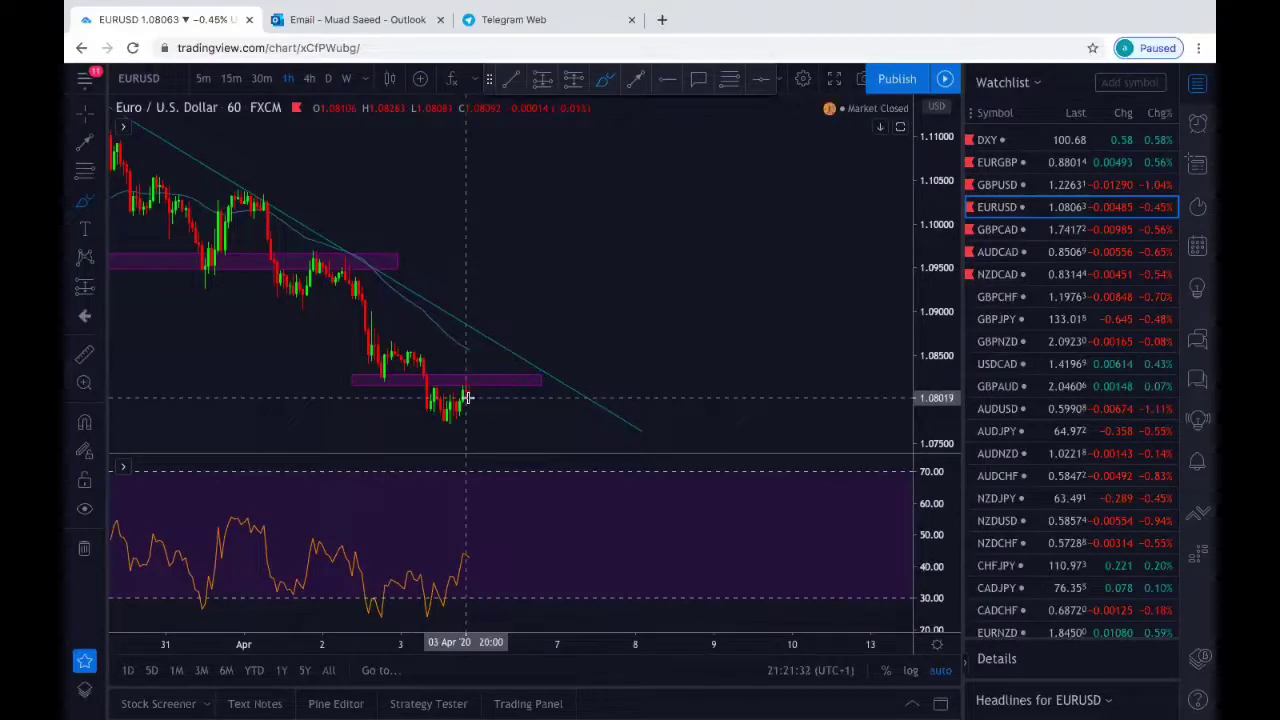
{"action": "scroll", "coordinate": [467, 398], "scroll_direction": "up", "scroll_amount": 2}
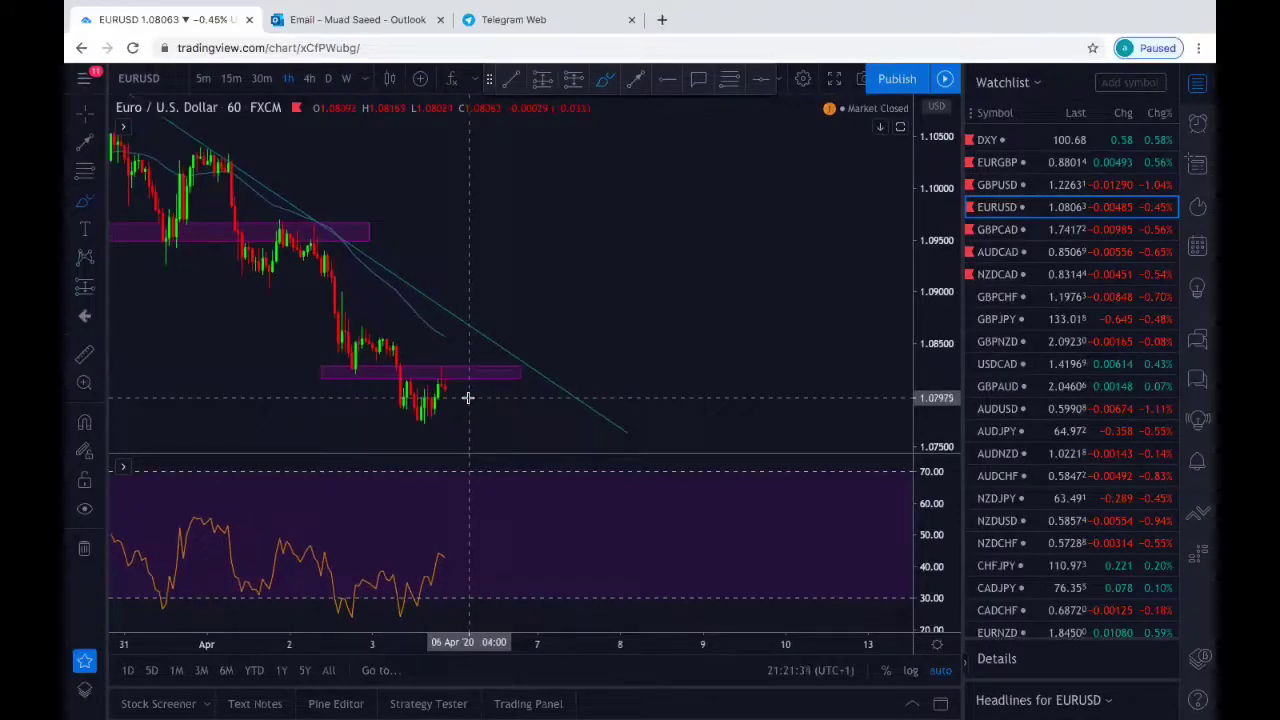
{"action": "scroll", "coordinate": [531, 347], "scroll_direction": "down", "scroll_amount": 3}
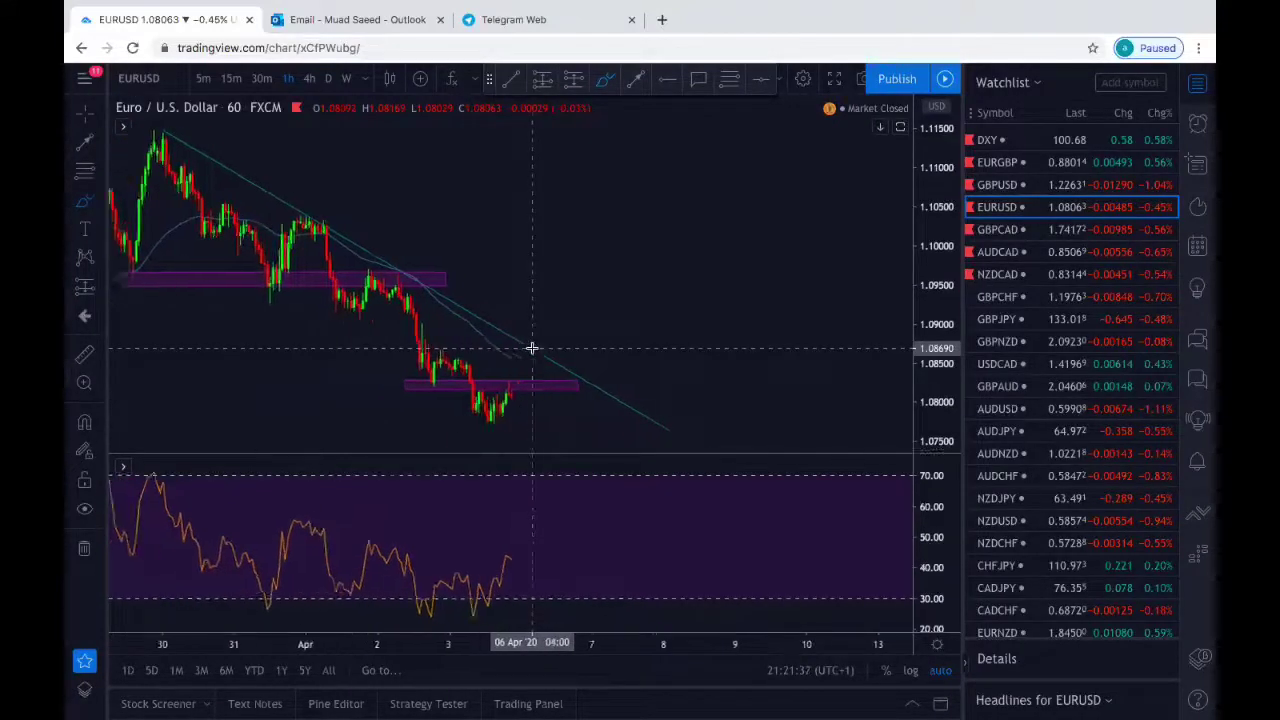
{"action": "scroll", "coordinate": [531, 347], "scroll_direction": "up", "scroll_amount": 2}
{"action": "left_click", "coordinate": [731, 86]}
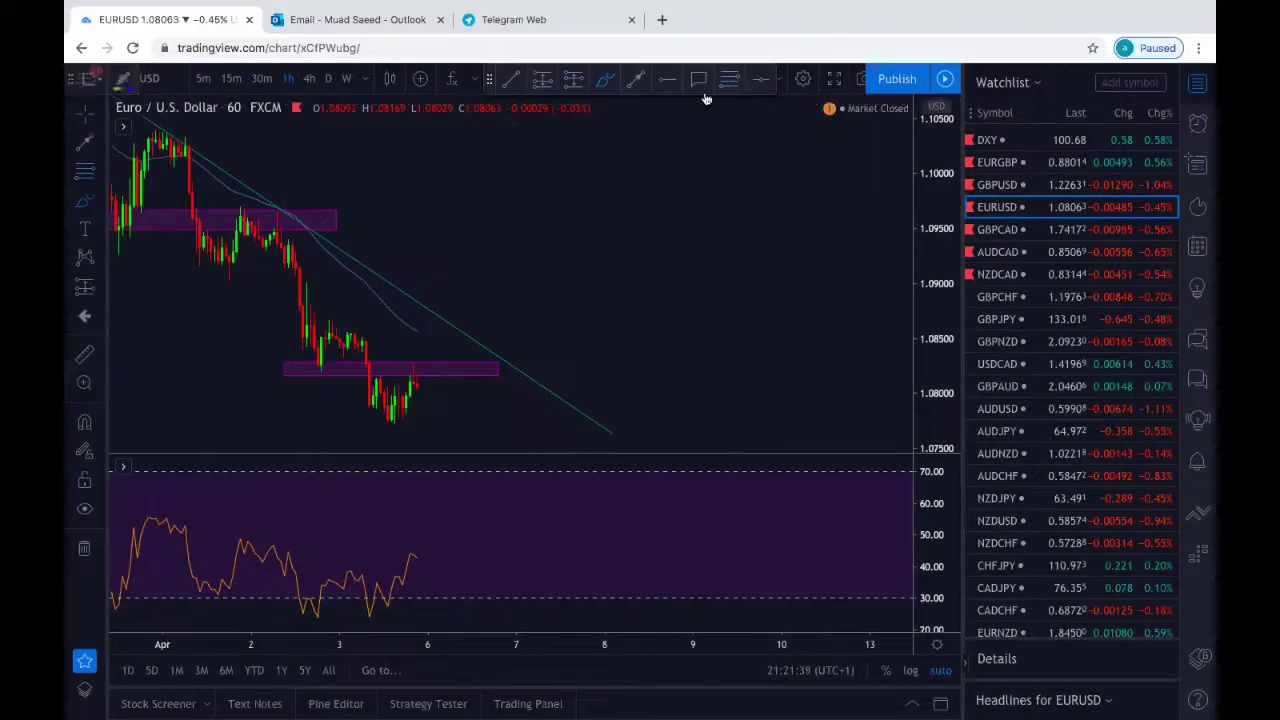
{"action": "left_click", "coordinate": [366, 340]}
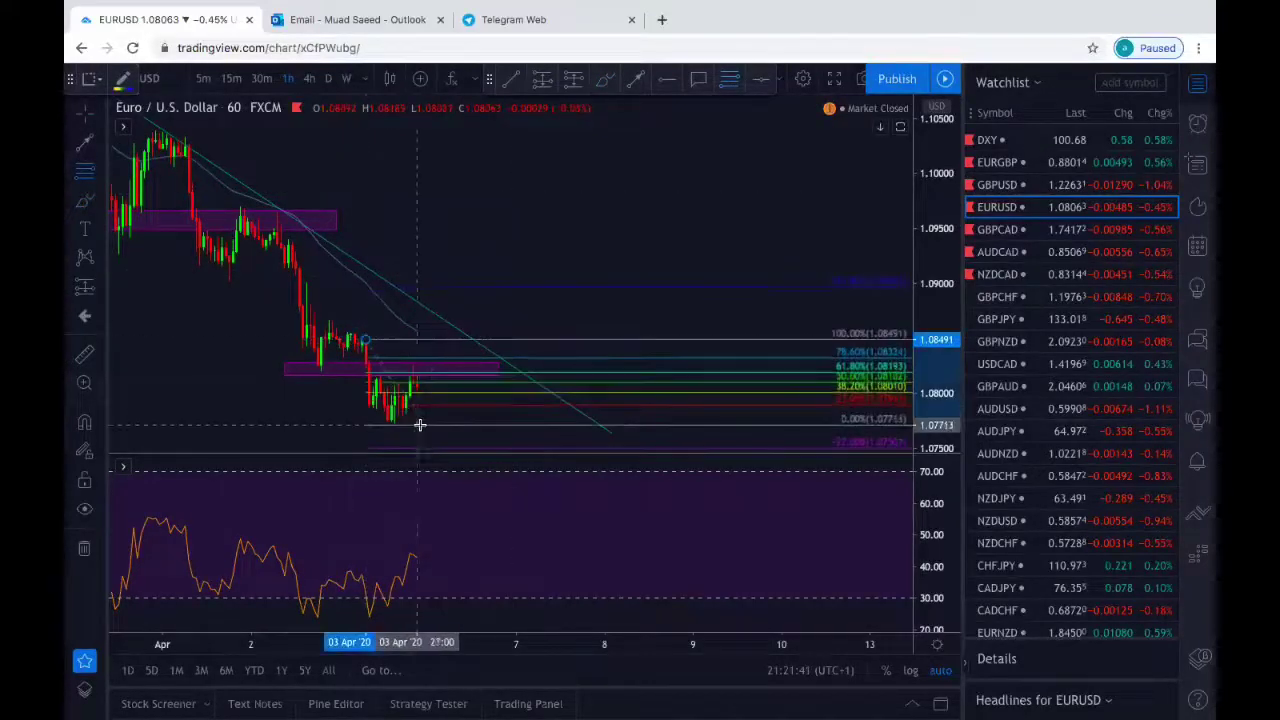
{"action": "left_click", "coordinate": [432, 421]}
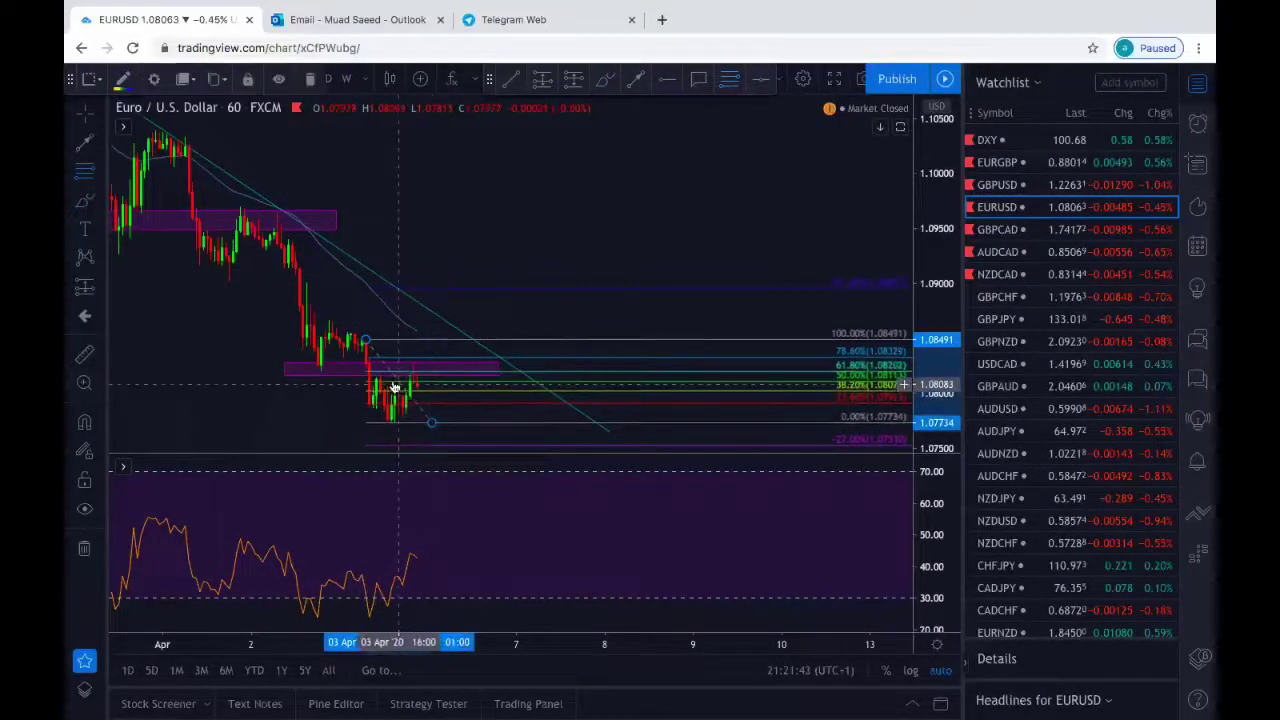
{"action": "left_click", "coordinate": [338, 367]}
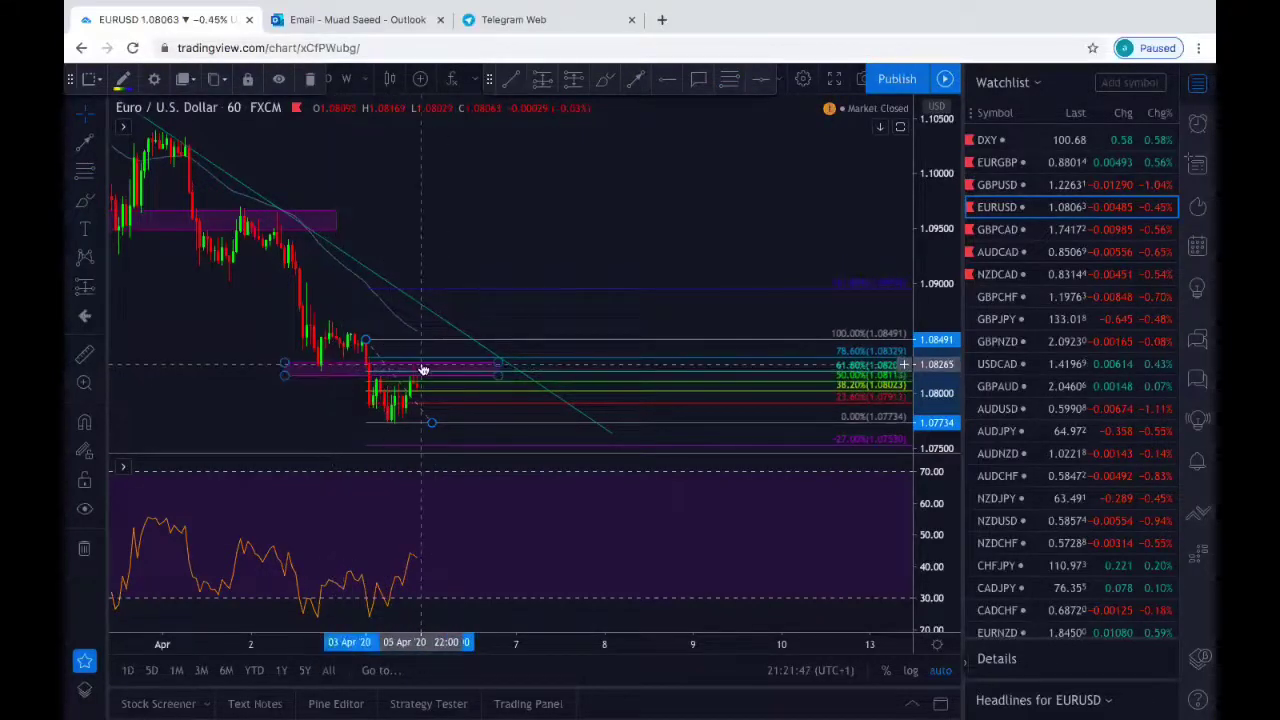
{"action": "scroll", "coordinate": [436, 381], "scroll_direction": "up", "scroll_amount": 2}
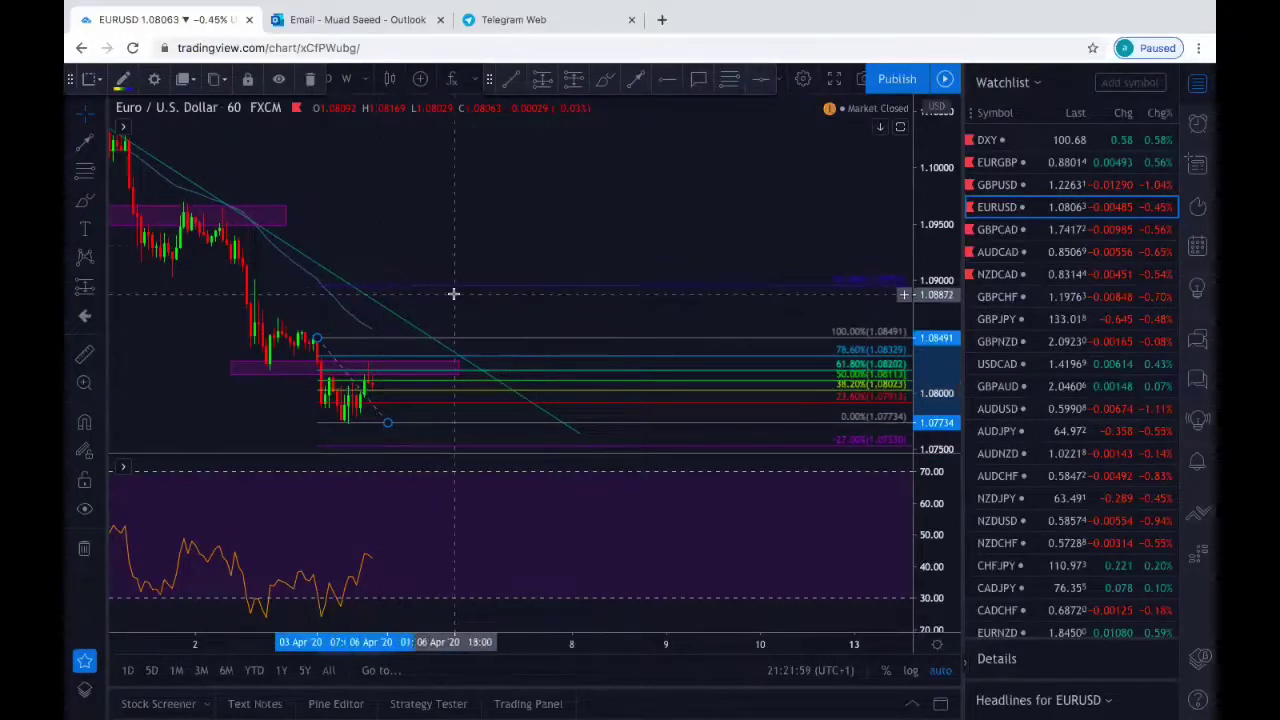
Step: Open the GBPCAD chart from the watchlist and clear its existing drawings
{"action": "left_click", "coordinate": [1018, 231]}
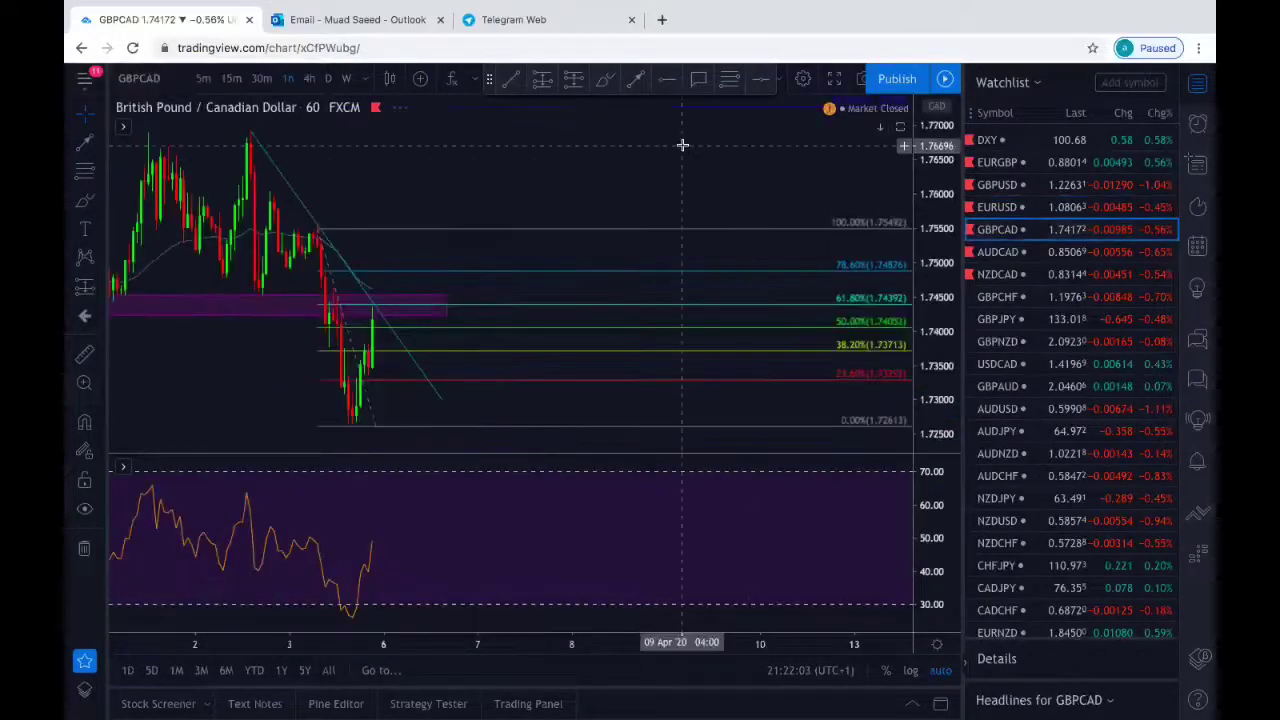
{"action": "left_click", "coordinate": [84, 550]}
{"action": "scroll", "coordinate": [320, 325], "scroll_direction": "down", "scroll_amount": 5}
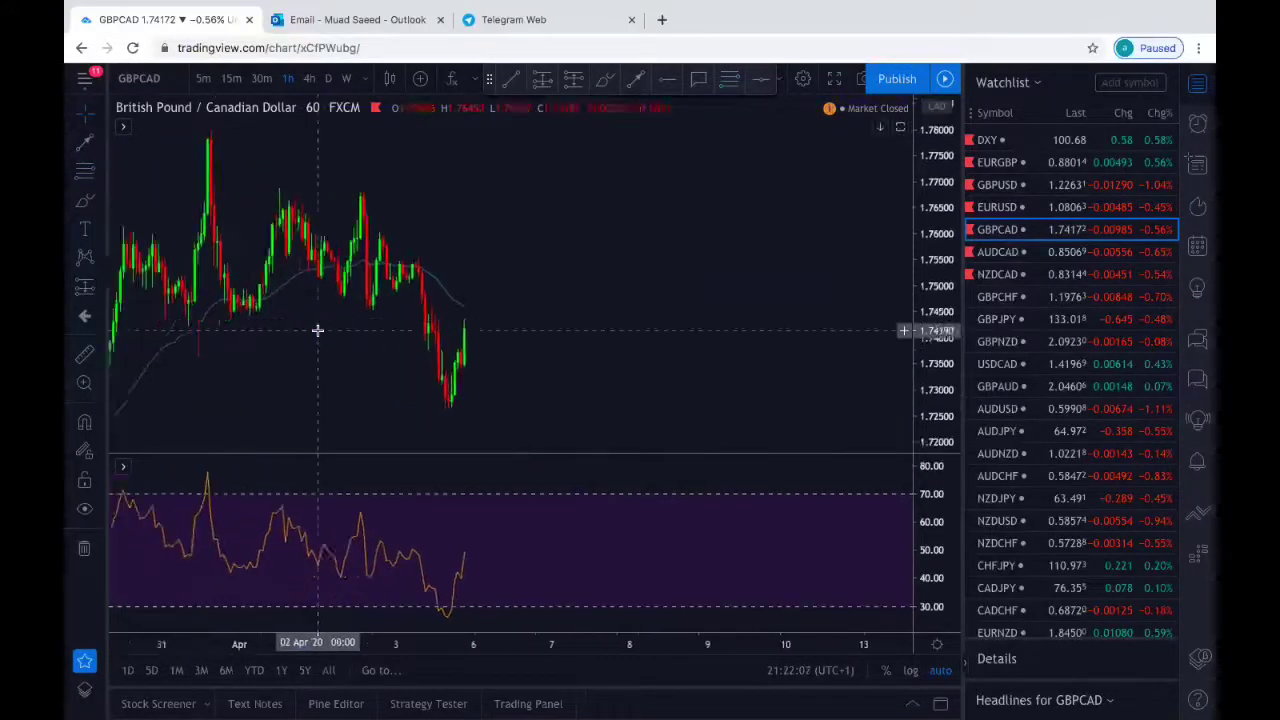
Step: Draw a falling GBPCAD trend line from the 2 April high at 1.76900 to about 1.728 on 6 April
{"action": "left_click", "coordinate": [510, 82]}
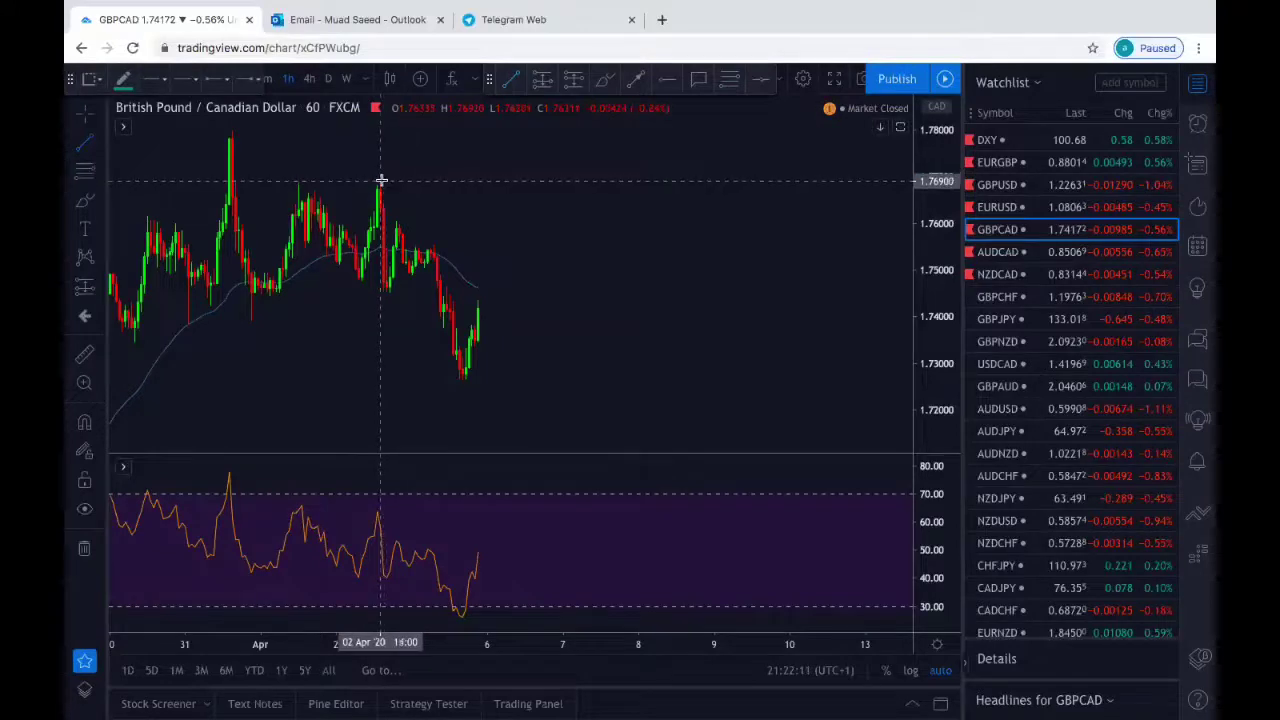
{"action": "left_click", "coordinate": [381, 181]}
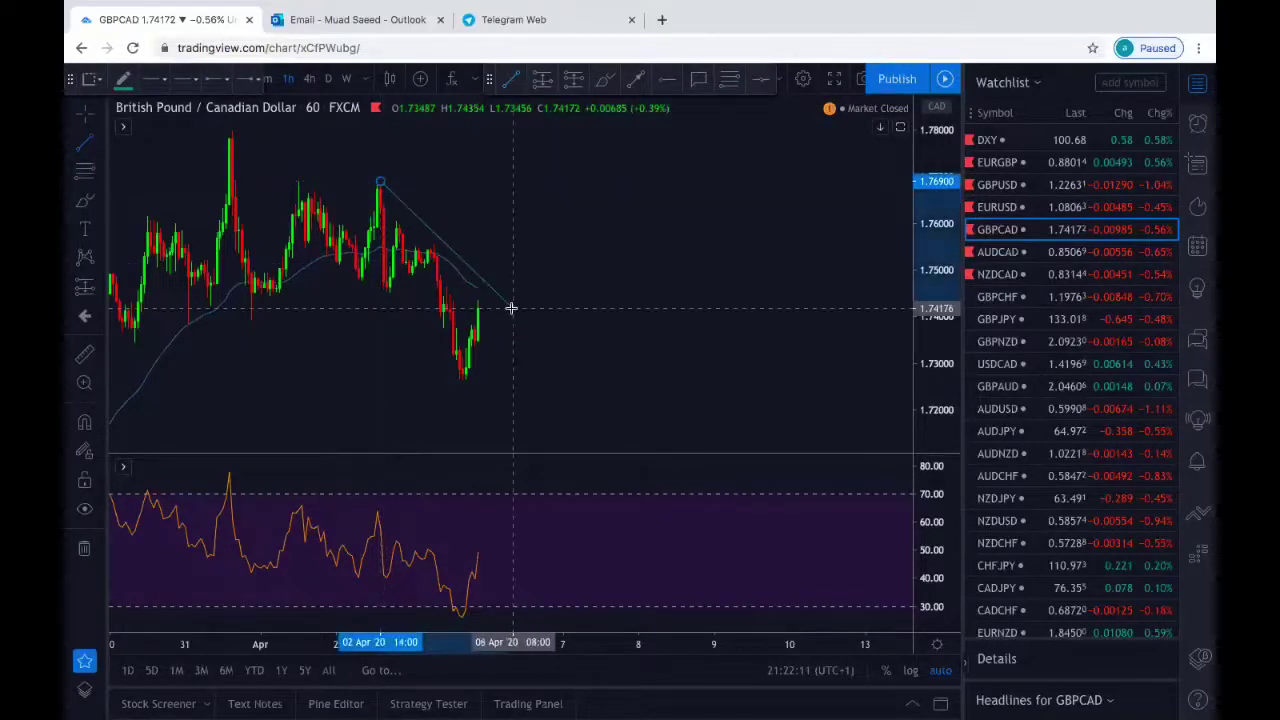
{"action": "left_click", "coordinate": [539, 366]}
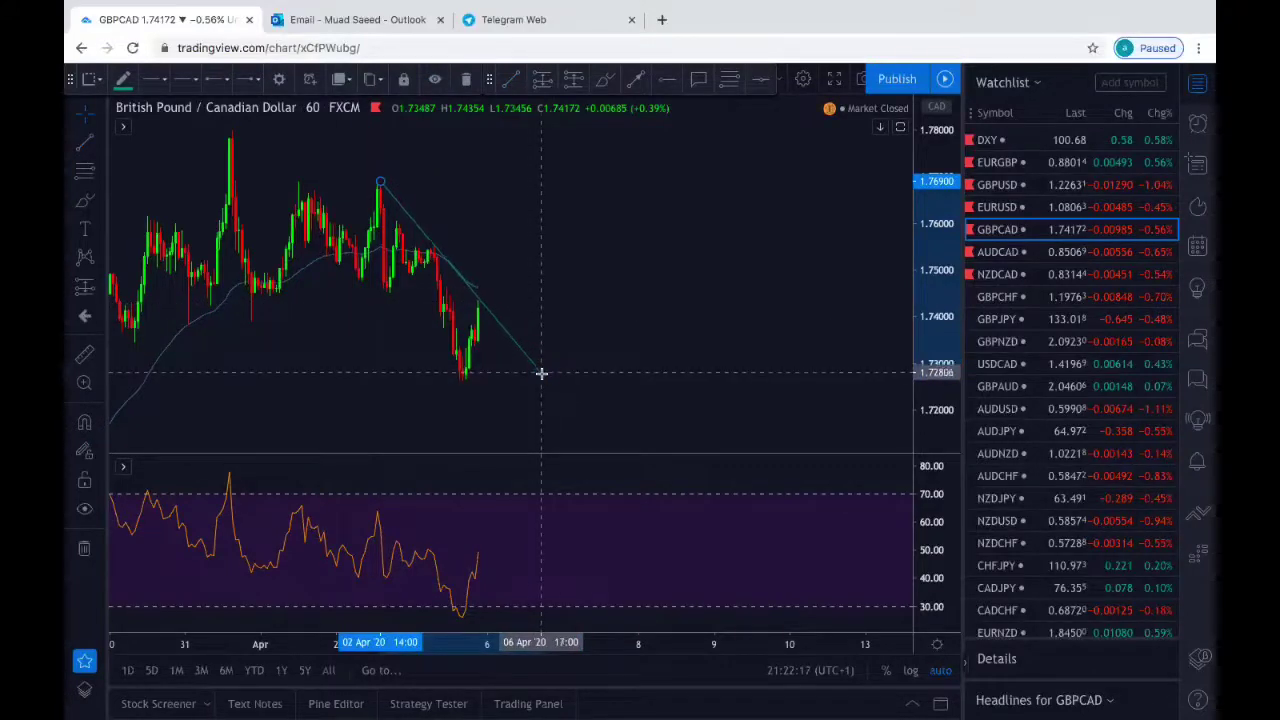
{"action": "left_click", "coordinate": [512, 280]}
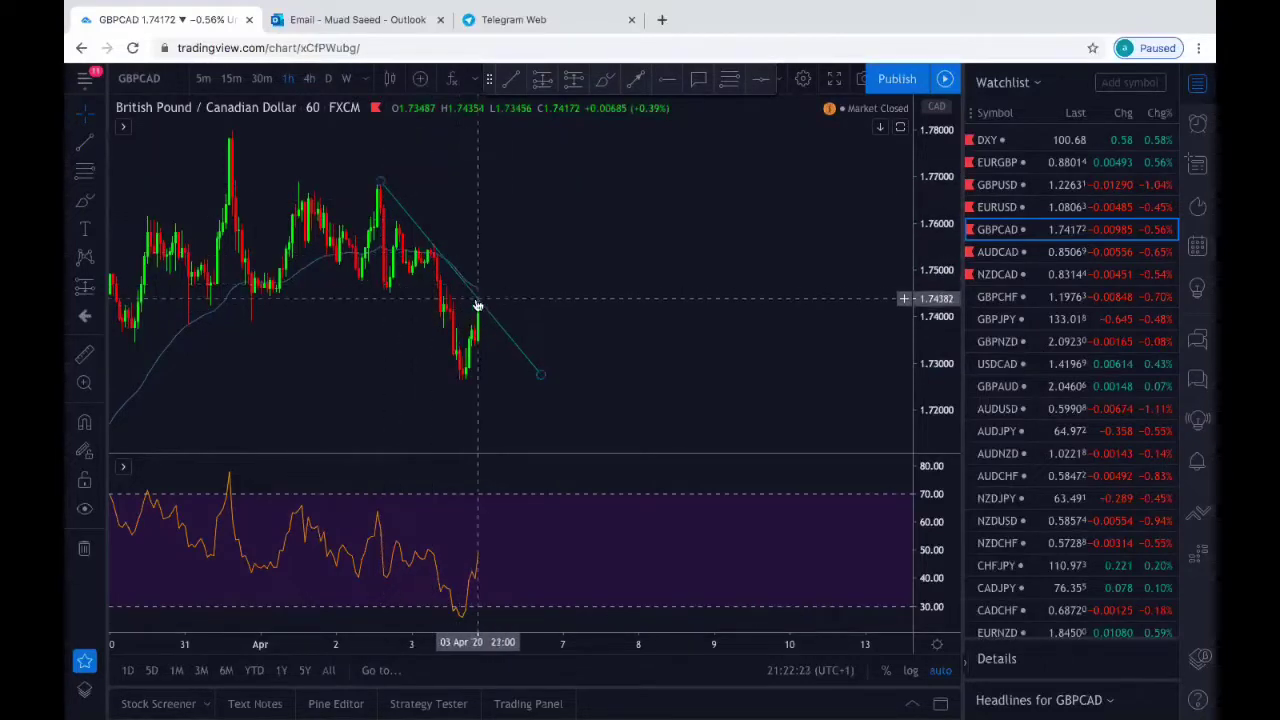
Step: Draw a thin rectangular GBPCAD zone from 27 March to 6 April and shift it up to about 1.7435–1.7459
{"action": "left_click_drag", "start_coordinate": [423, 306], "coordinate": [423, 314]}
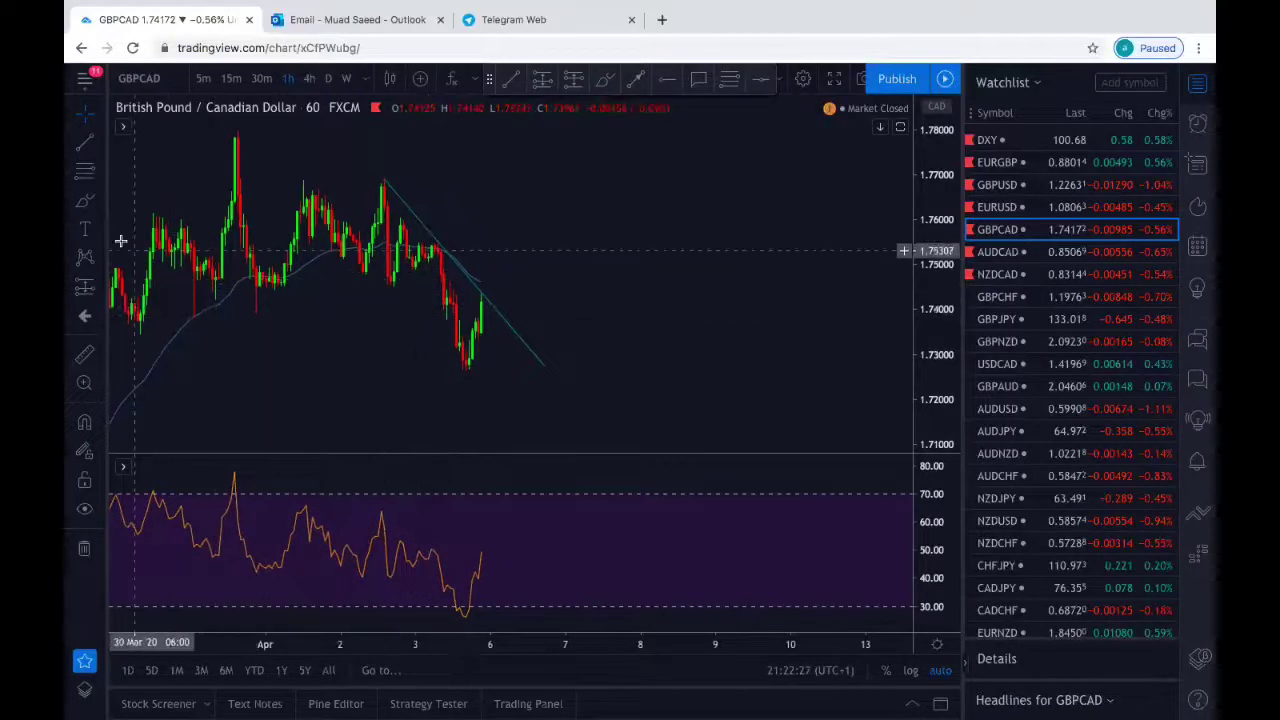
{"action": "left_click", "coordinate": [97, 208]}
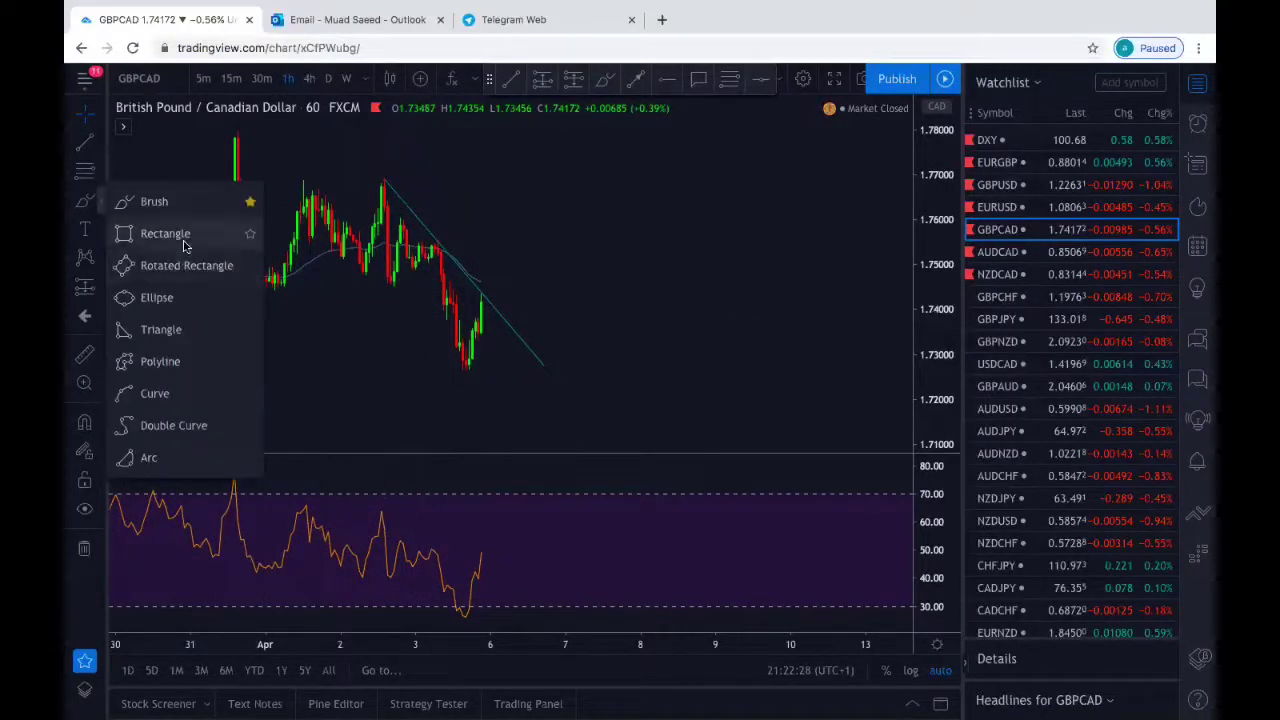
{"action": "left_click", "coordinate": [180, 233]}
{"action": "scroll", "coordinate": [191, 281], "scroll_direction": "down", "scroll_amount": 1}
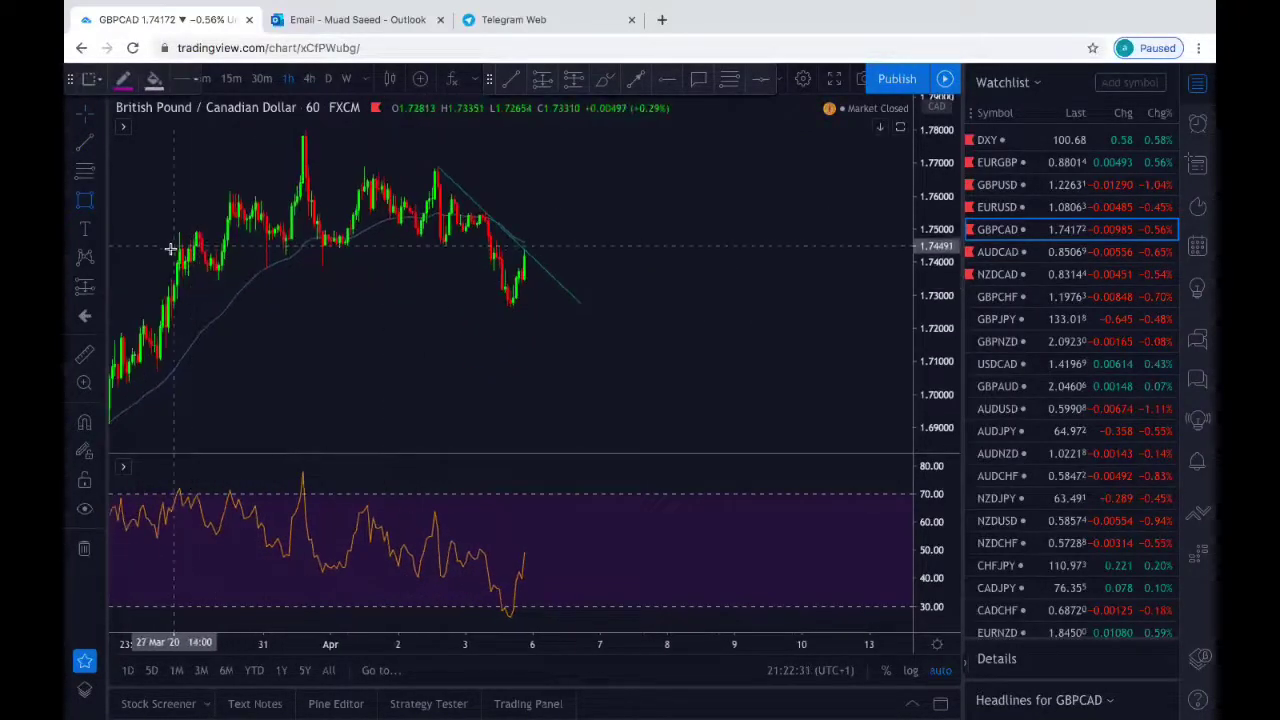
{"action": "mouse_move", "coordinate": [170, 242]}
{"action": "left_mouse_down"}
{"action": "mouse_move", "coordinate": [300, 243]}
{"action": "mouse_move", "coordinate": [528, 286]}
{"action": "mouse_move", "coordinate": [528, 229]}
{"action": "mouse_move", "coordinate": [553, 252]}
{"action": "left_mouse_up"}
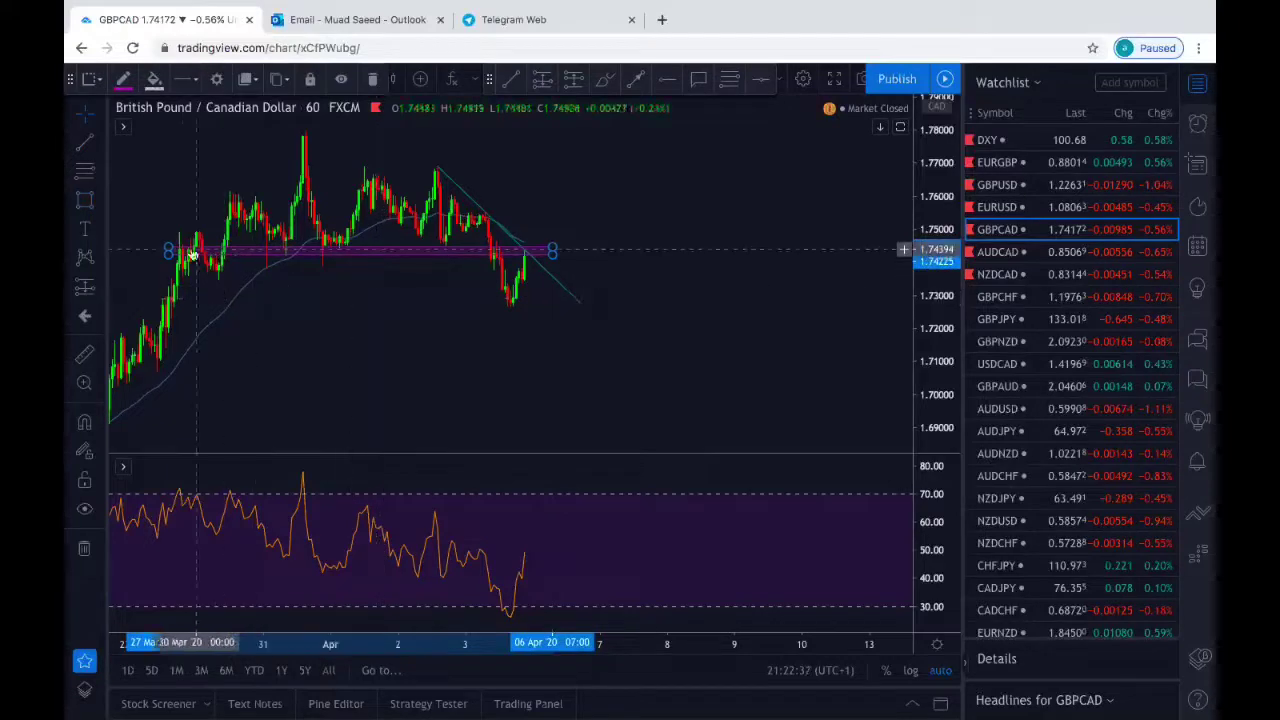
{"action": "left_click_drag", "start_coordinate": [183, 254], "coordinate": [188, 245]}
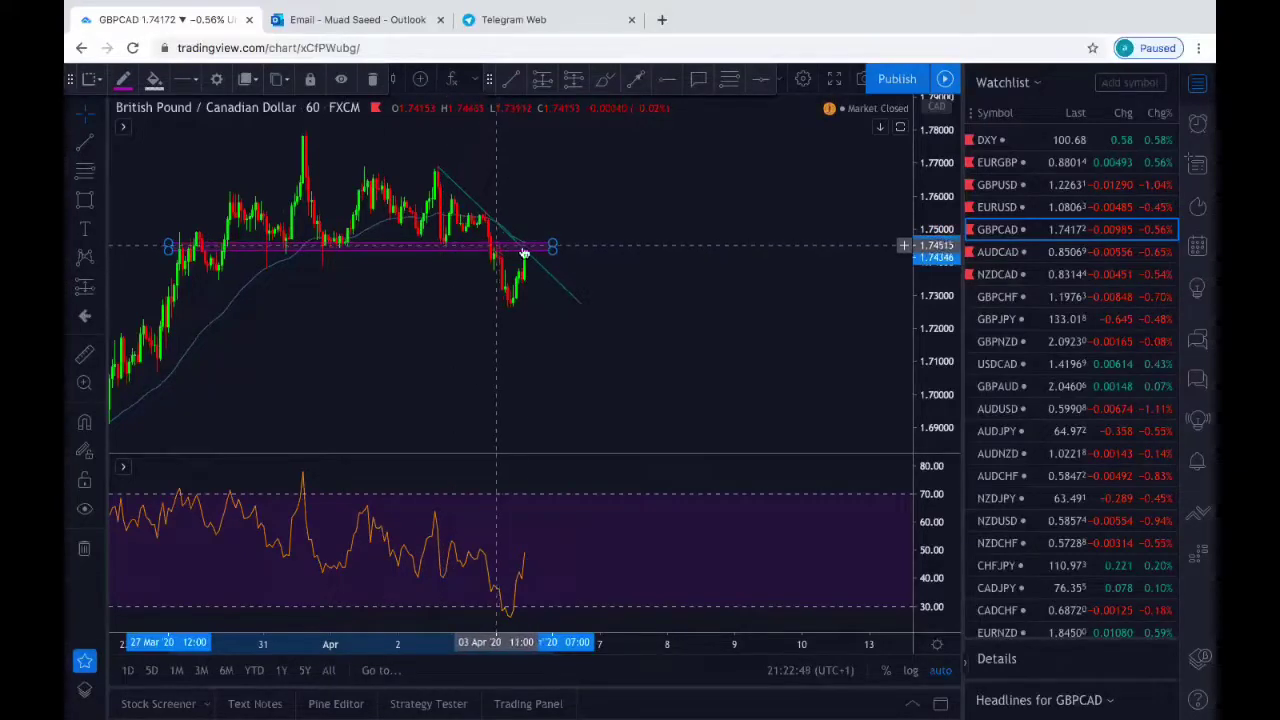
Step: Draw a Fibonacci retracement on GBPCAD from the 3 April swing high at 1.75508 to the low at 1.72633
{"action": "scroll", "coordinate": [523, 257], "scroll_direction": "up", "scroll_amount": 3}
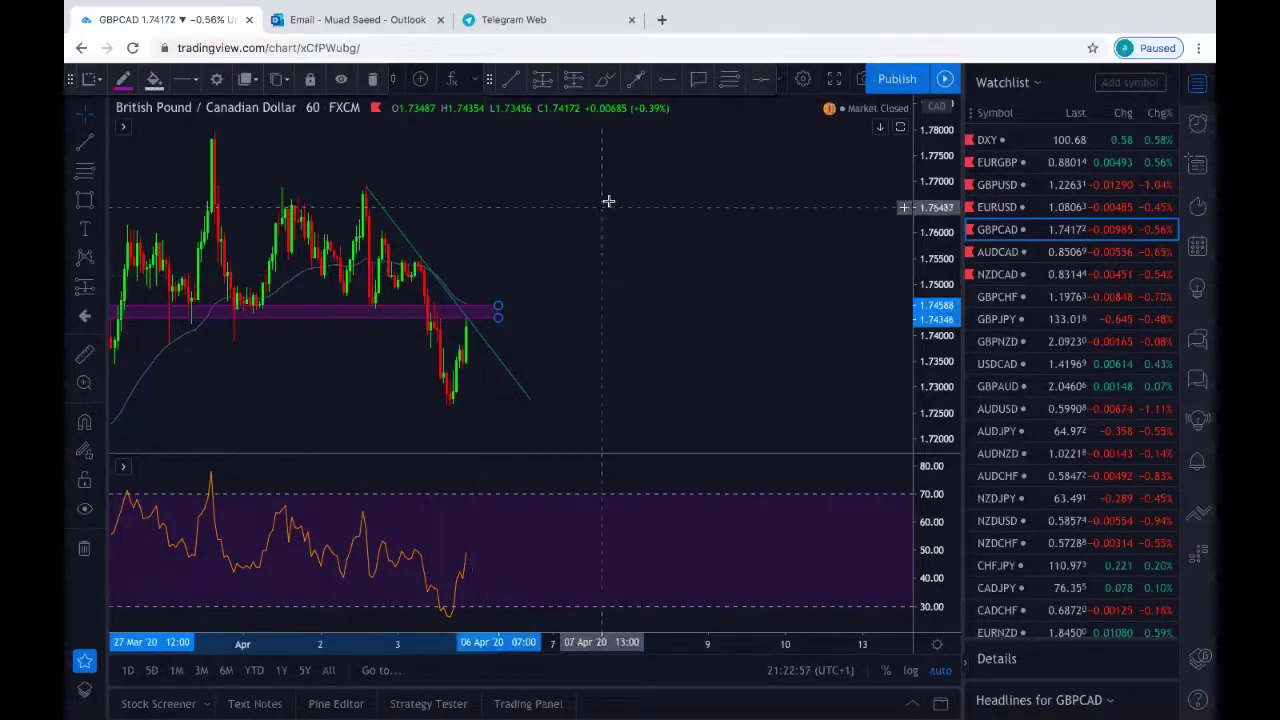
{"action": "left_click", "coordinate": [727, 82]}
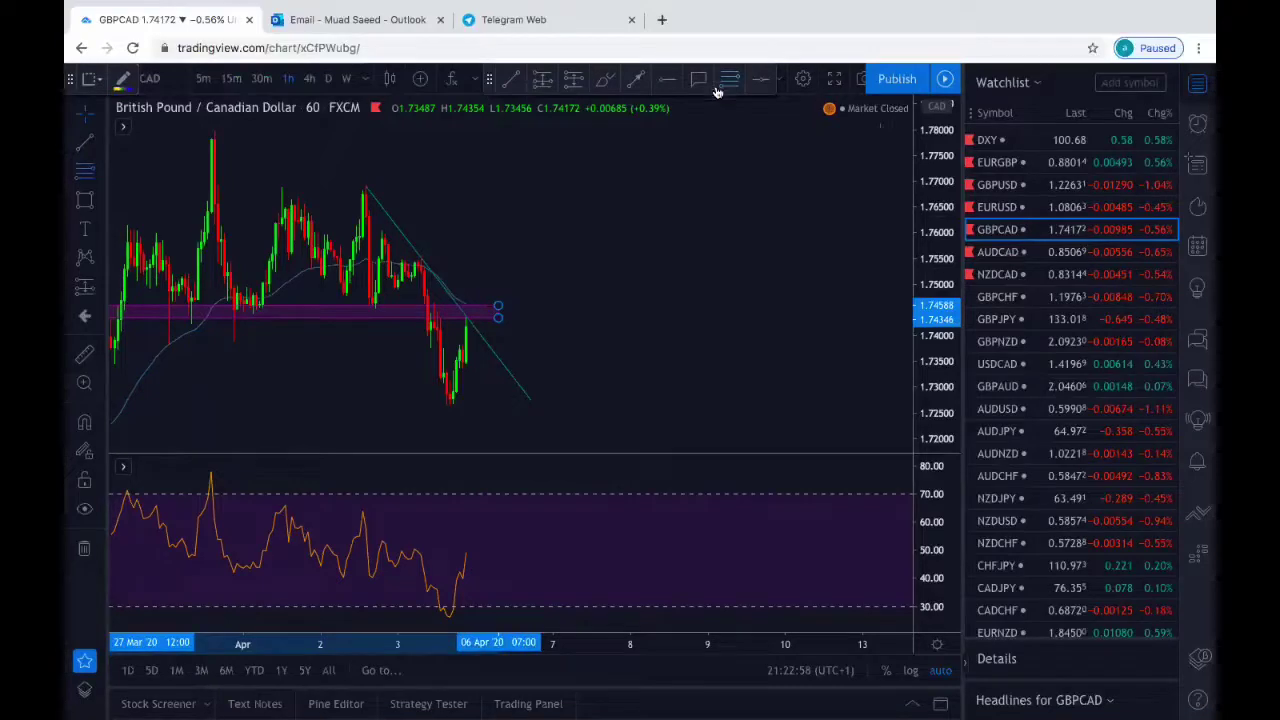
{"action": "left_click", "coordinate": [421, 257]}
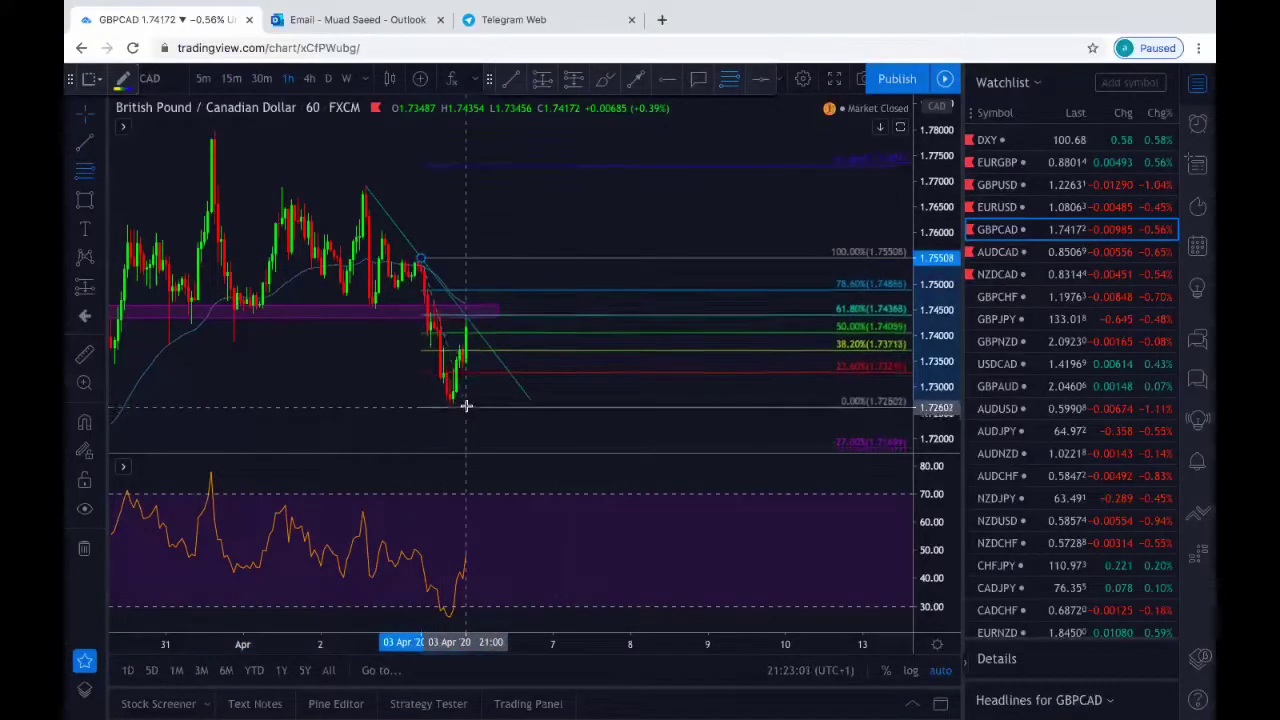
{"action": "left_click", "coordinate": [466, 405]}
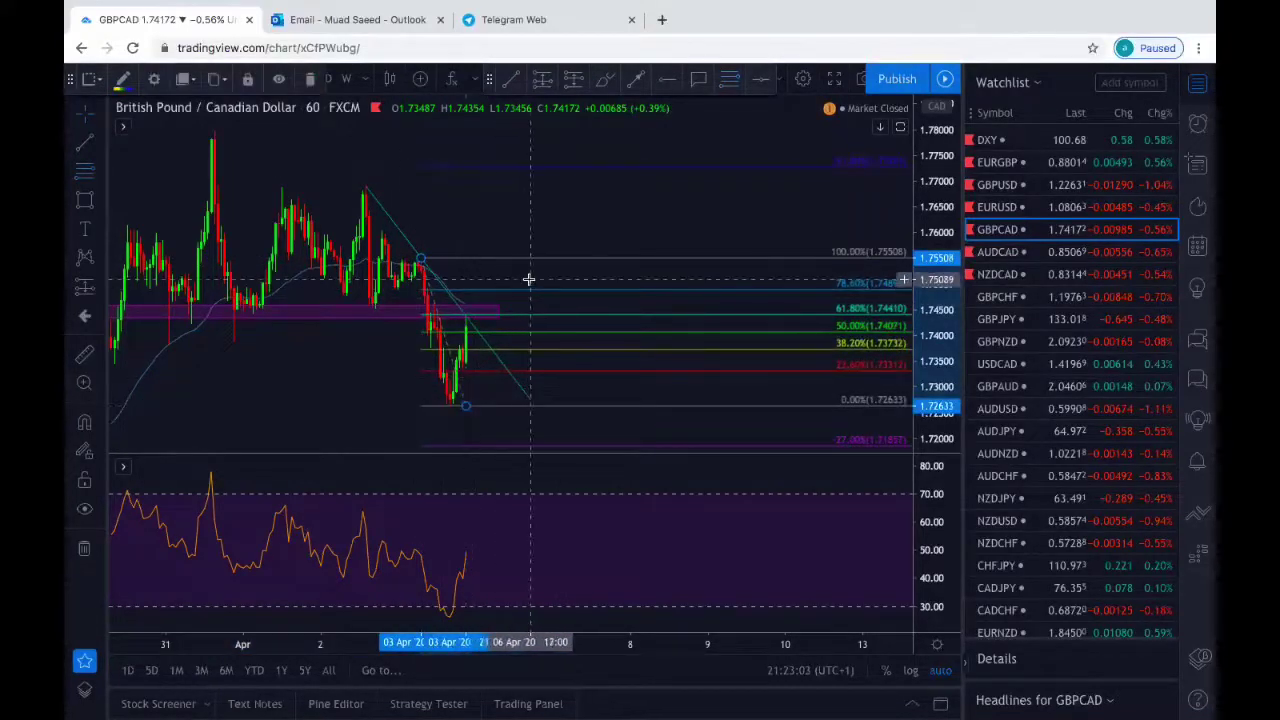
{"action": "left_click", "coordinate": [410, 365]}
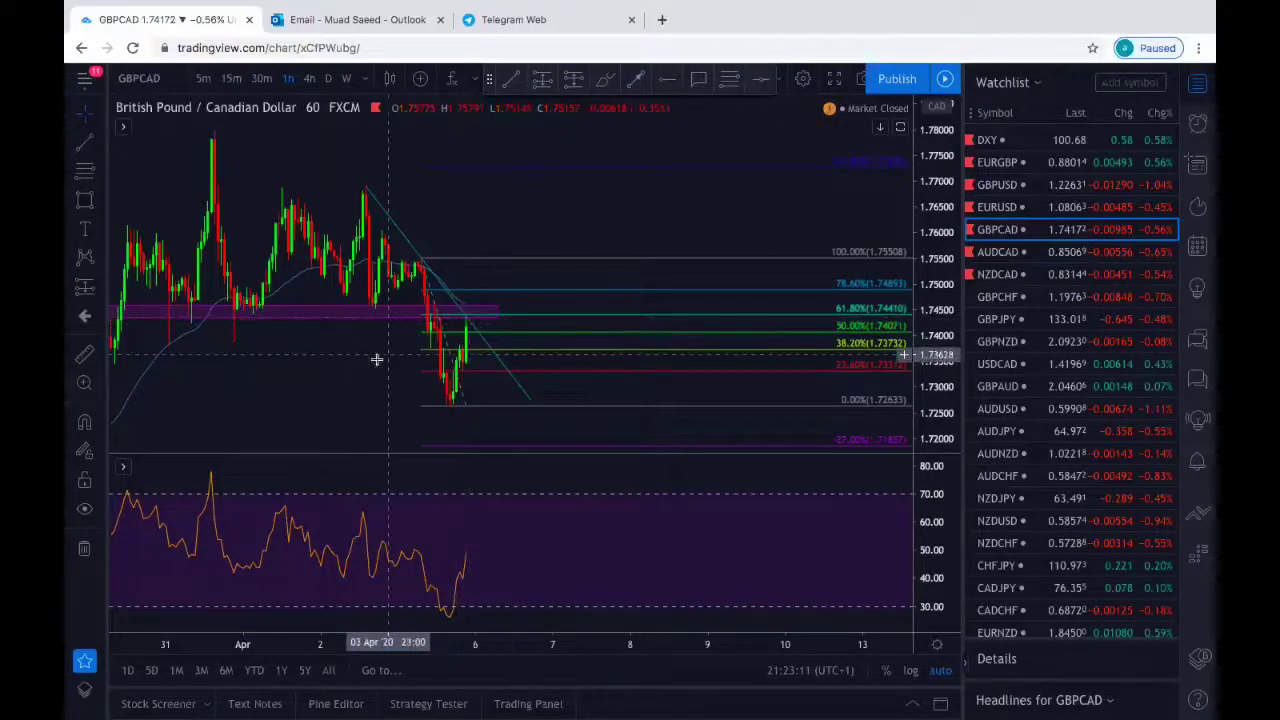
Step: Draw a downward arrow on GBPCAD from 1.74249 on 5 April to about 1.7235 on 6 April
{"action": "left_click", "coordinate": [469, 323]}
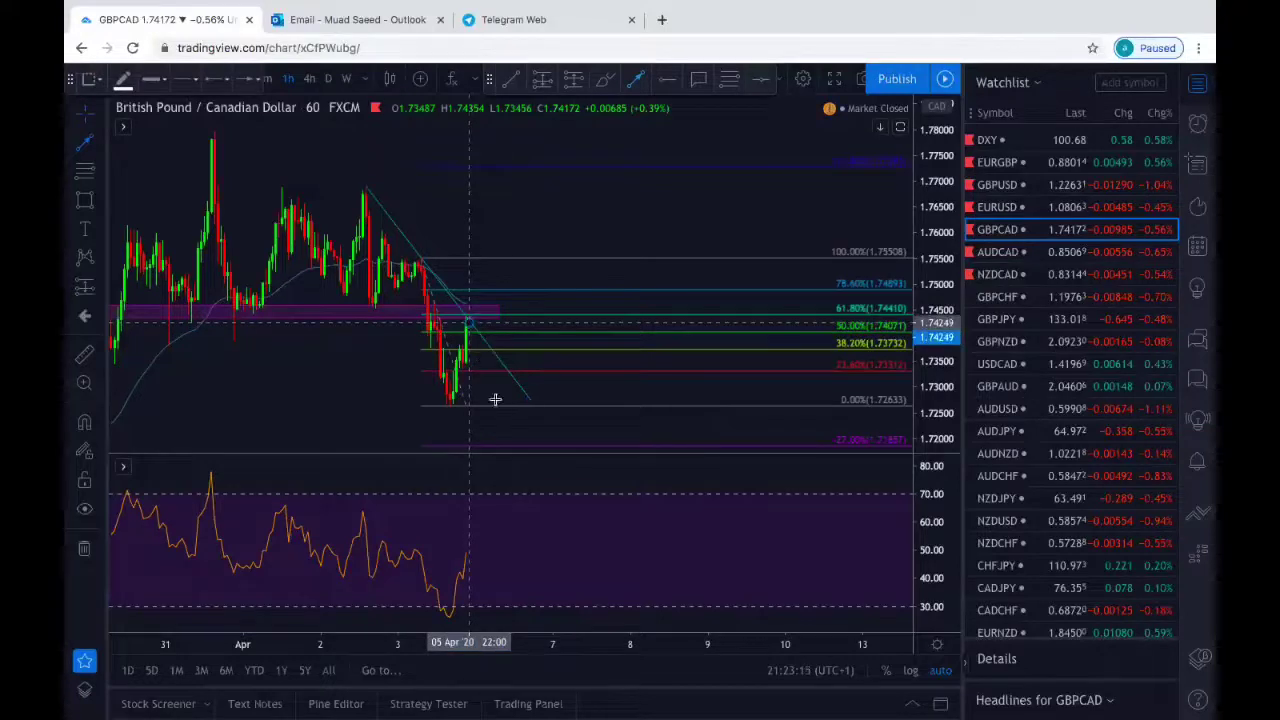
{"action": "left_click_drag", "start_coordinate": [469, 323], "coordinate": [505, 418]}
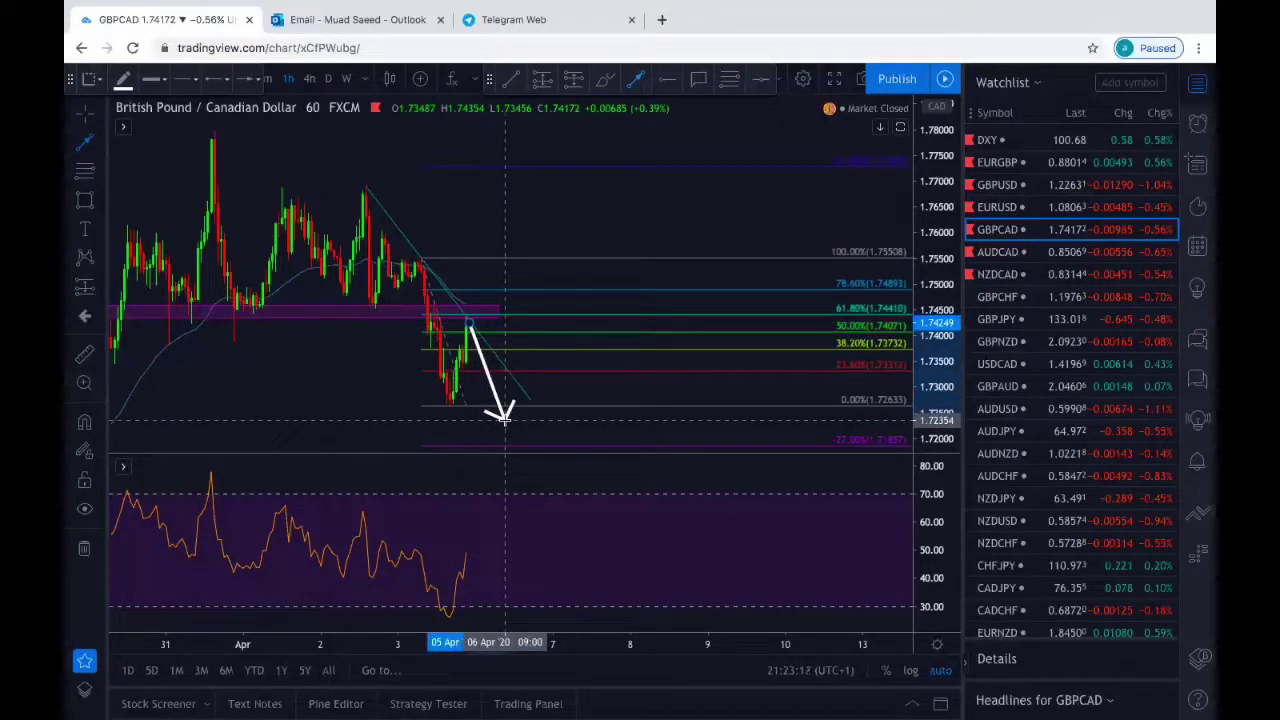
{"action": "left_click", "coordinate": [383, 381]}
{"action": "scroll", "coordinate": [375, 380], "scroll_direction": "up", "scroll_amount": 1}
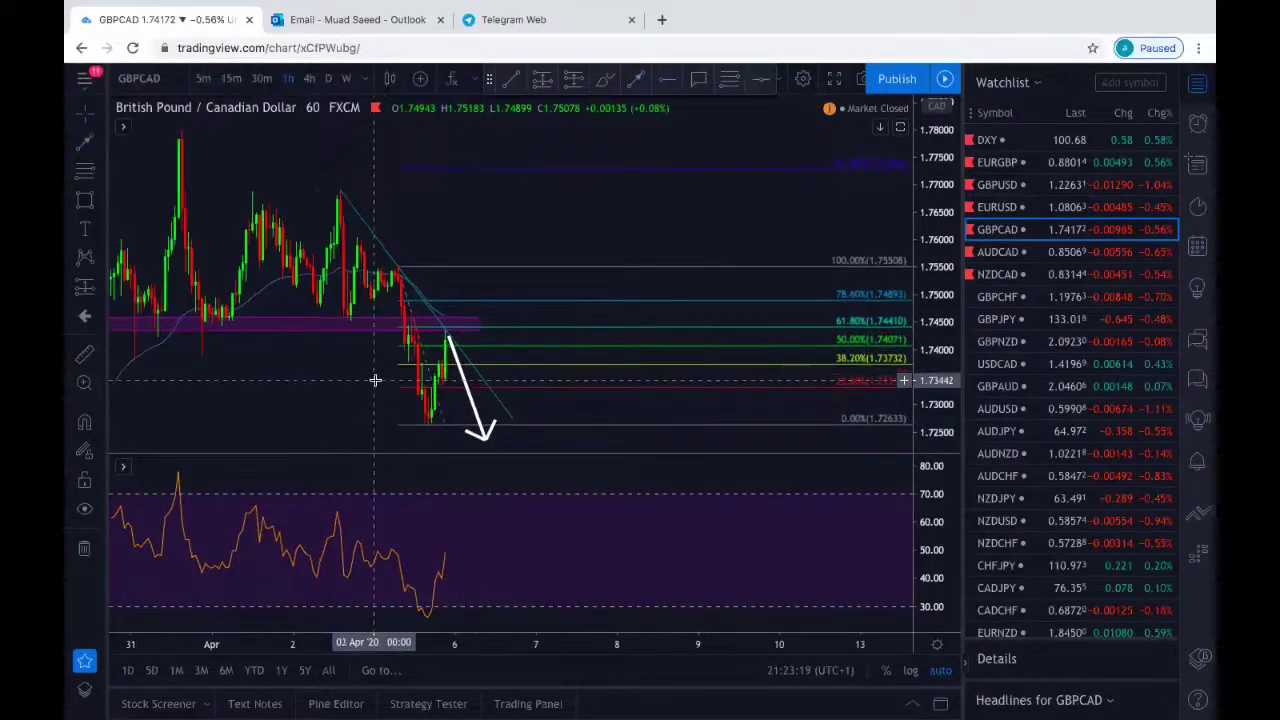
{"action": "scroll", "coordinate": [375, 380], "scroll_direction": "up", "scroll_amount": 2}
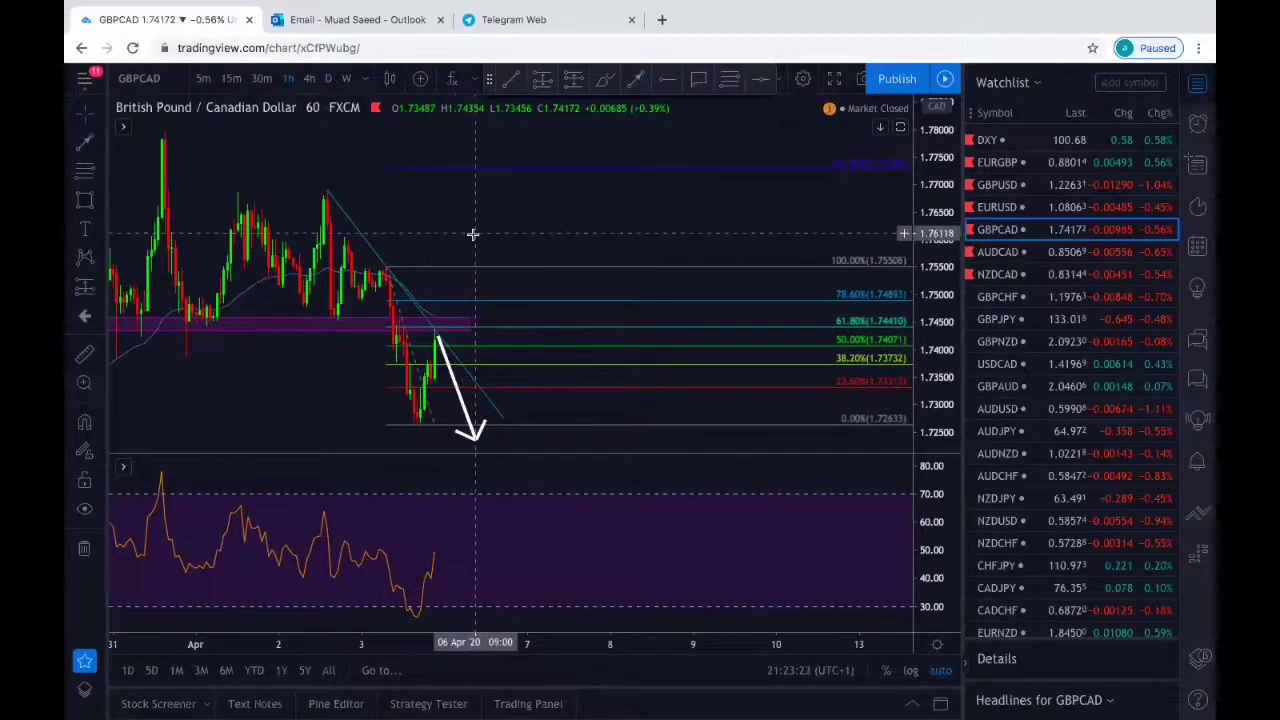
{"action": "scroll", "coordinate": [472, 234], "scroll_direction": "up", "scroll_amount": 2}
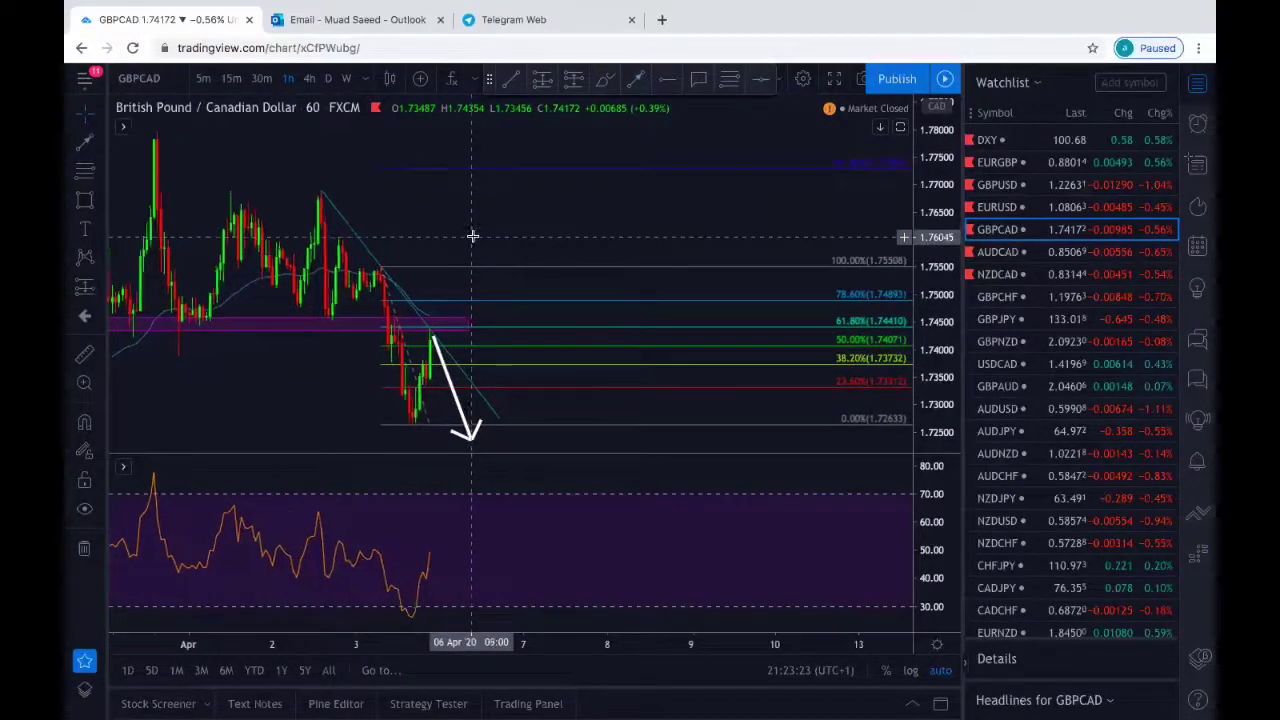
Step: Switch the GBPCAD chart to the 30-minute timeframe and review the marked setup
{"action": "left_click", "coordinate": [272, 80]}
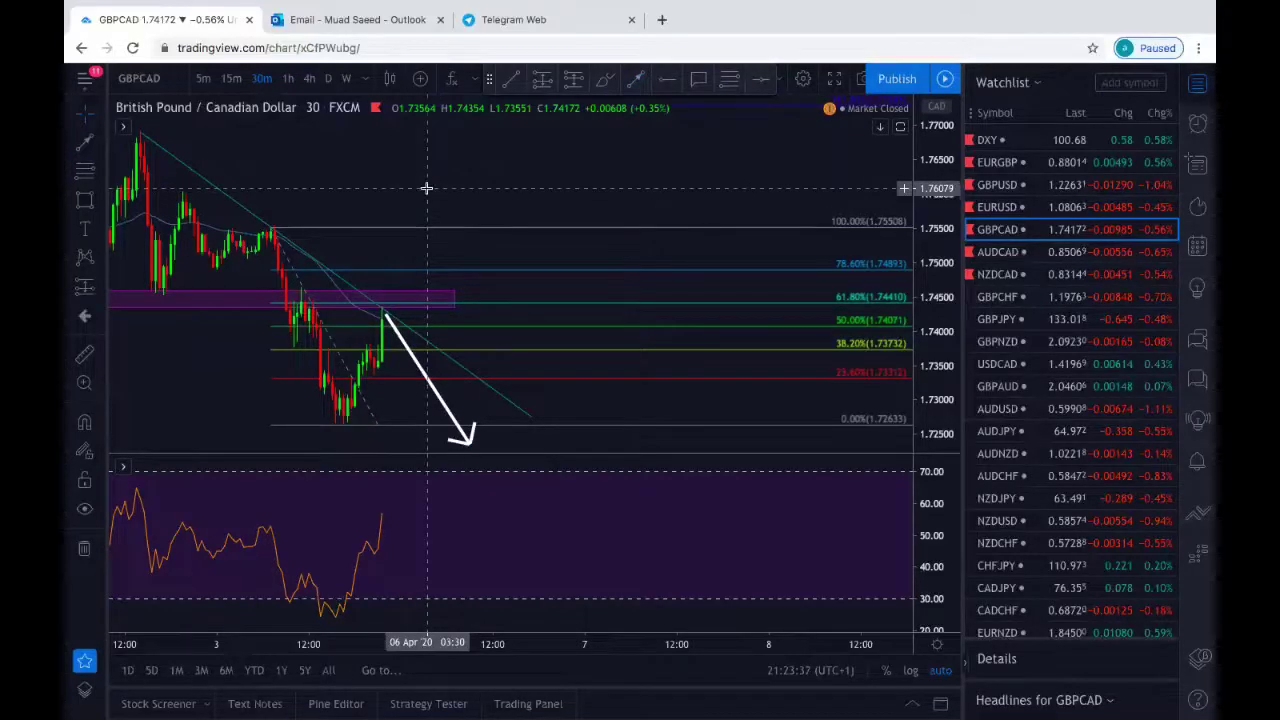
{"action": "scroll", "coordinate": [426, 189], "scroll_direction": "left", "scroll_amount": 5}
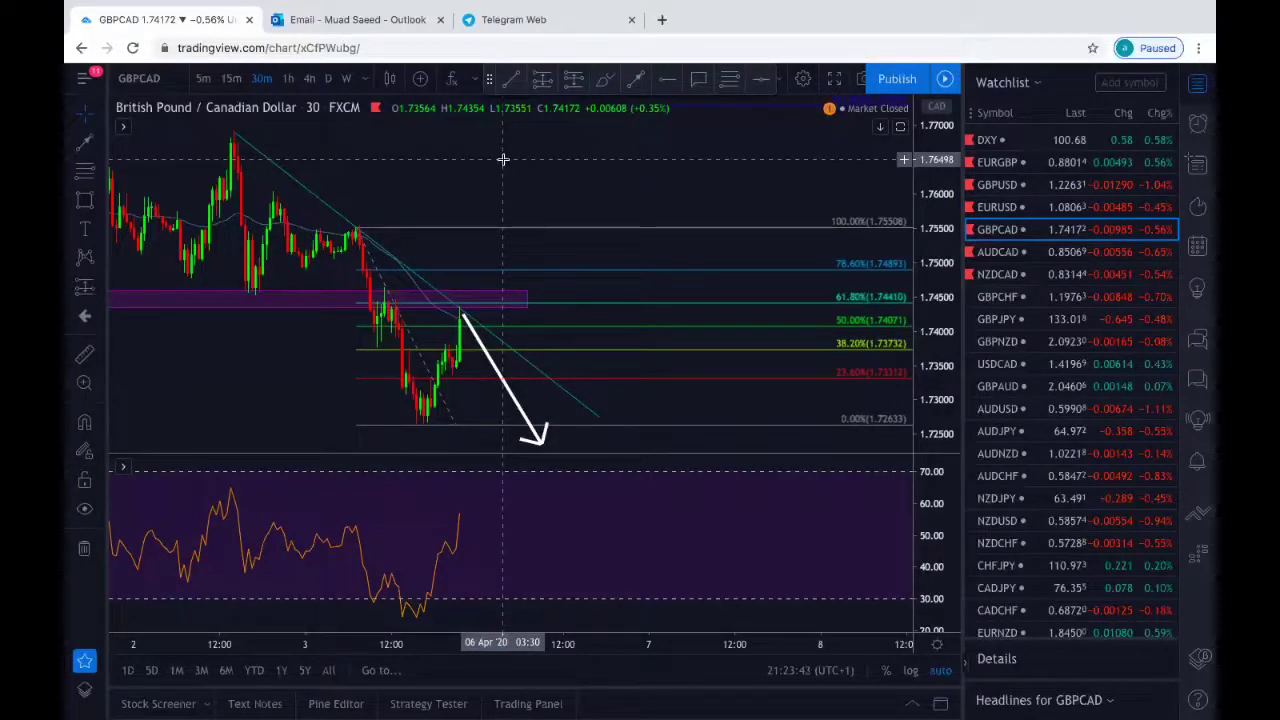
{"action": "scroll", "coordinate": [503, 159], "scroll_direction": "left", "scroll_amount": 5}
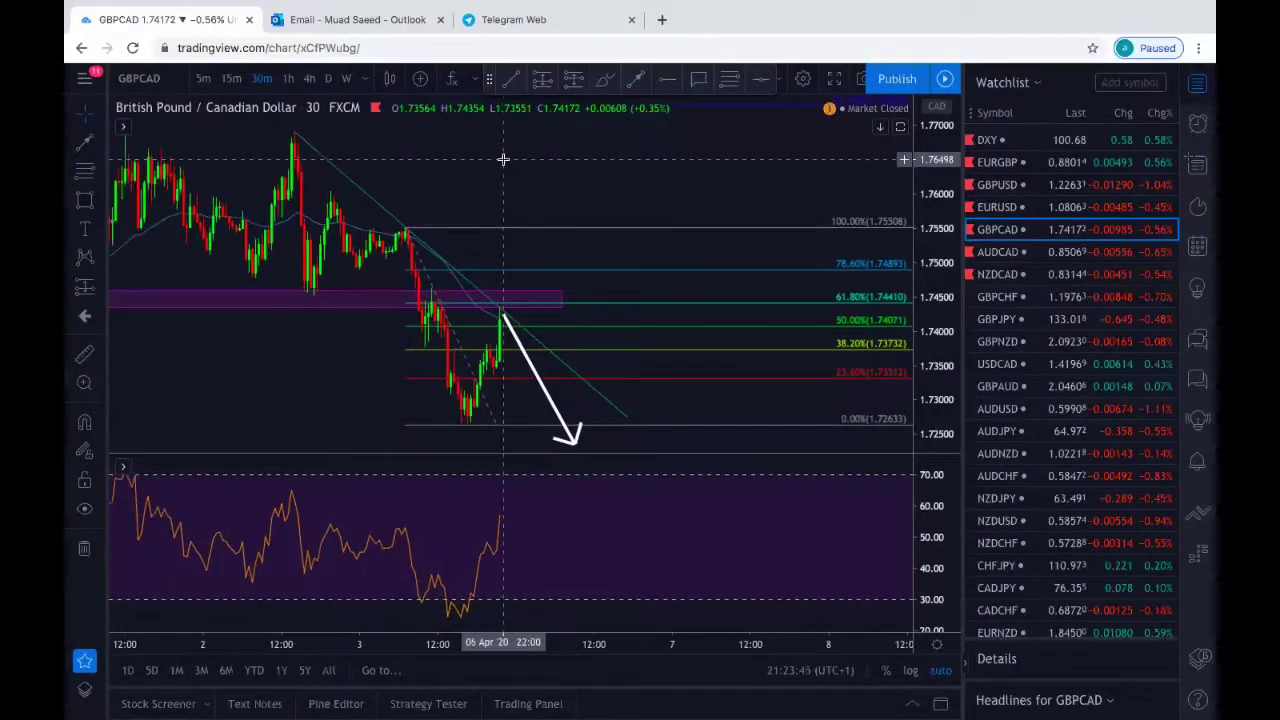
{"action": "scroll", "coordinate": [503, 159], "scroll_direction": "right", "scroll_amount": 2}
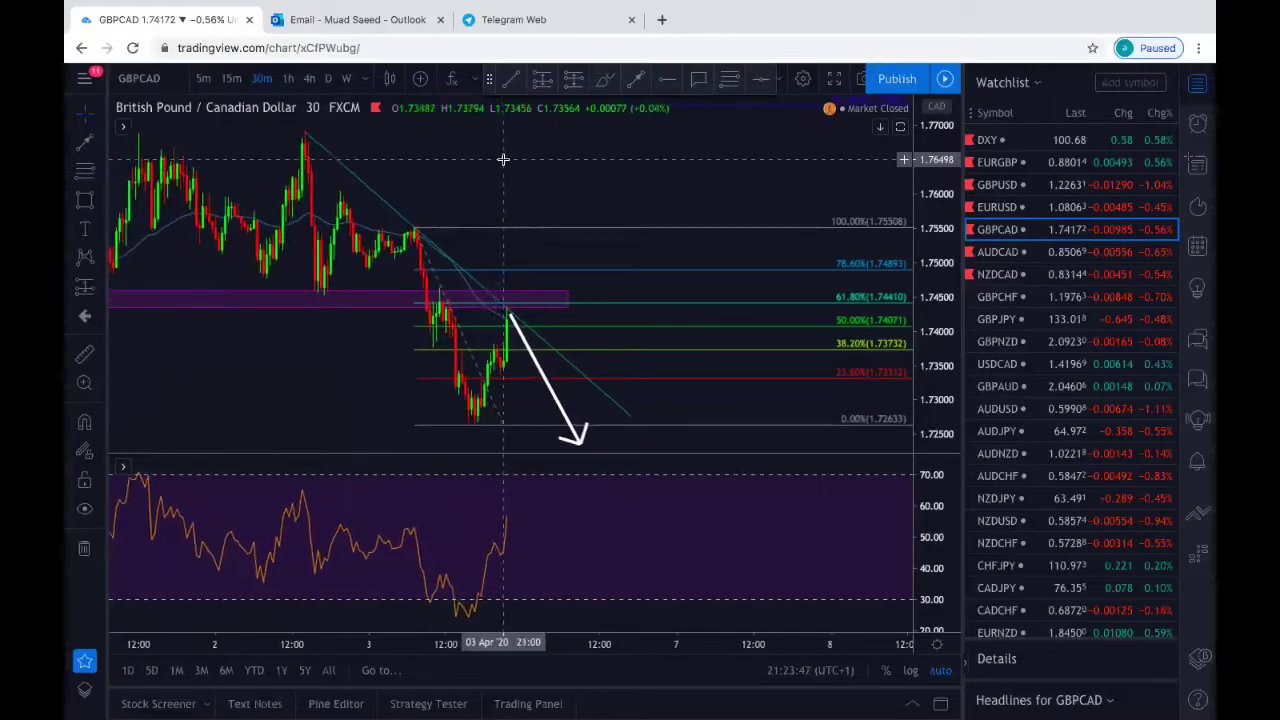
Step: Open the AUDCAD chart from the watchlist and clear its existing drawings
{"action": "left_click", "coordinate": [1001, 252]}
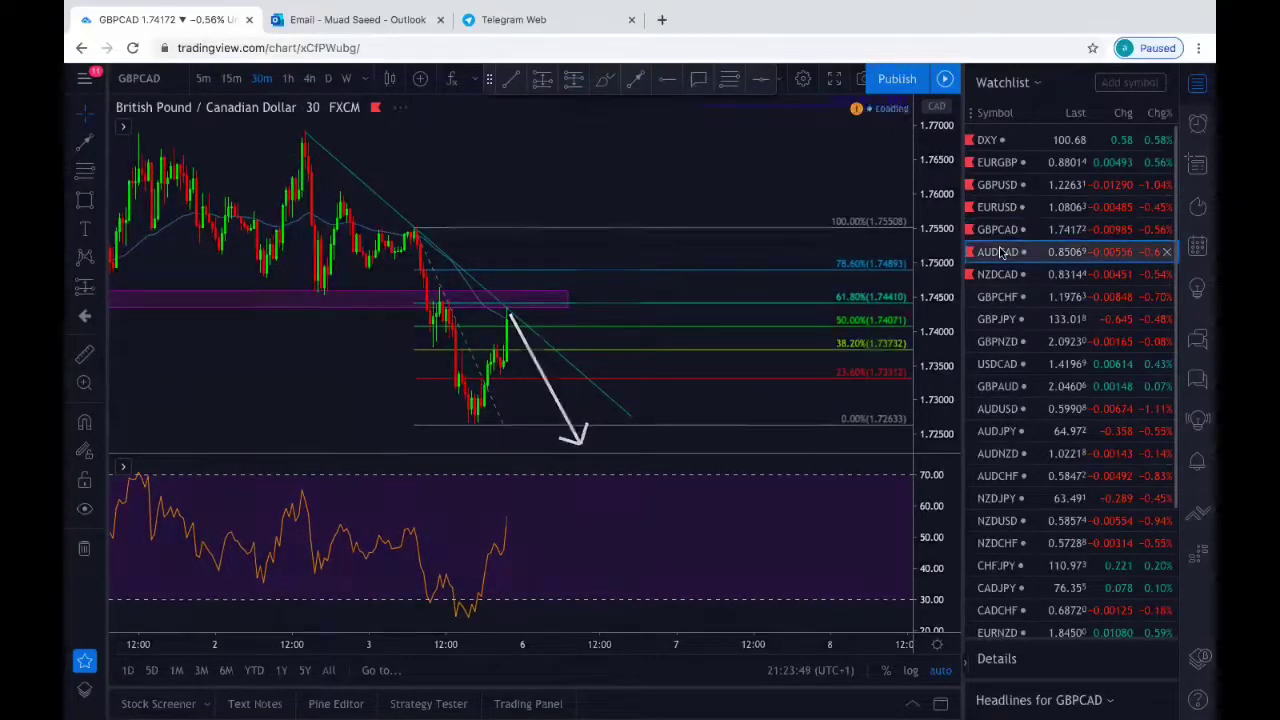
{"action": "left_click", "coordinate": [83, 549]}
{"action": "scroll", "coordinate": [226, 279], "scroll_direction": "down", "scroll_amount": 3}
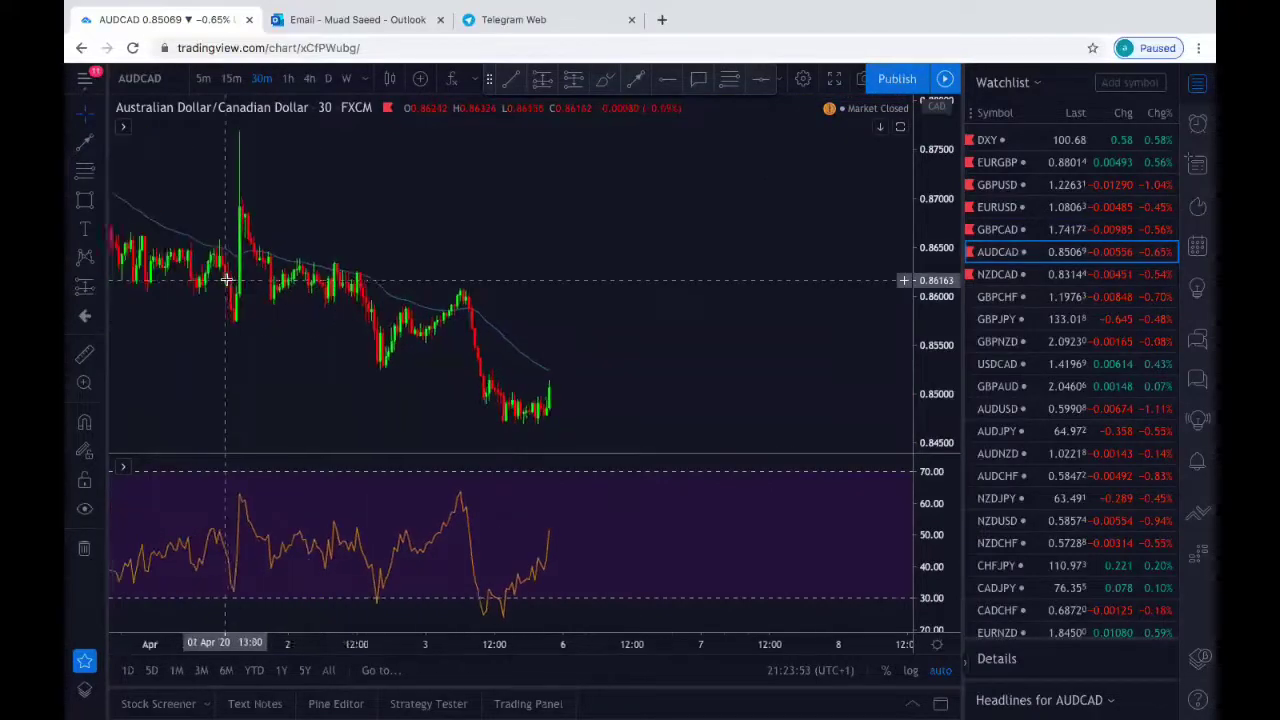
Step: Draw a falling AUDCAD trend line from the 31 March high near 0.8805 to about 0.8495 on 7 April
{"action": "scroll", "coordinate": [226, 279], "scroll_direction": "down", "scroll_amount": 2}
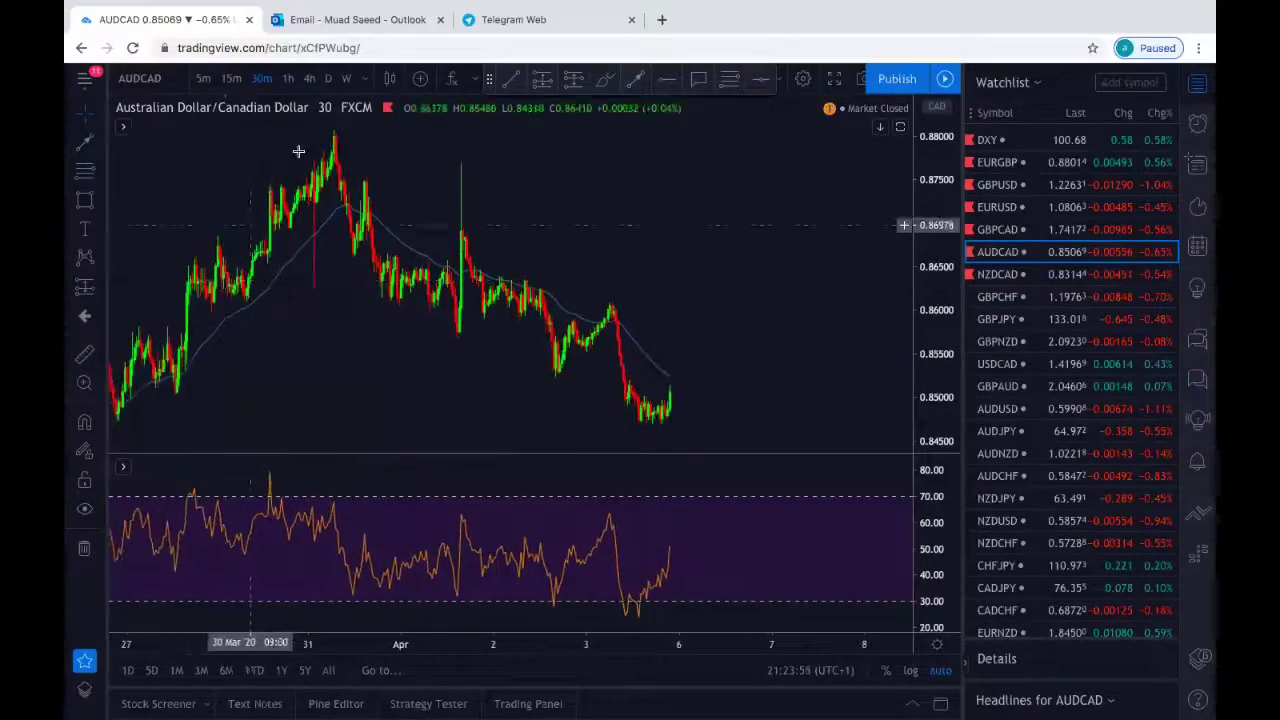
{"action": "left_click", "coordinate": [506, 82]}
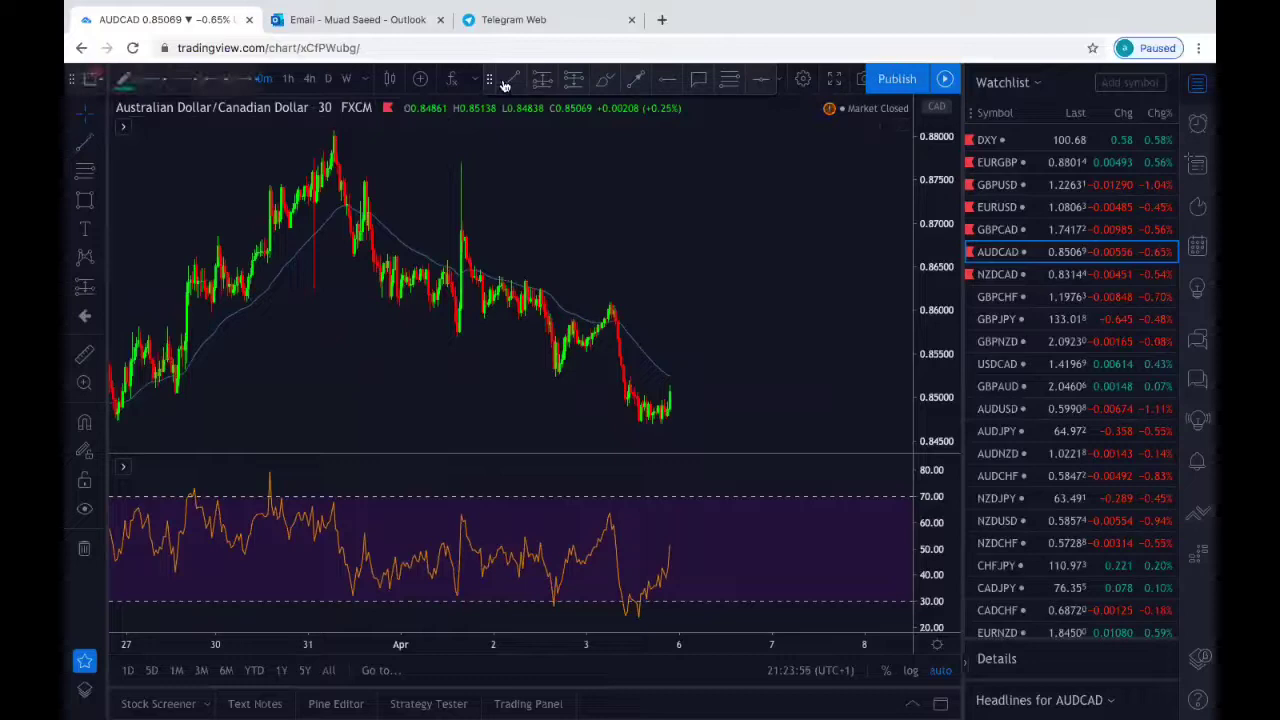
{"action": "left_click", "coordinate": [340, 132]}
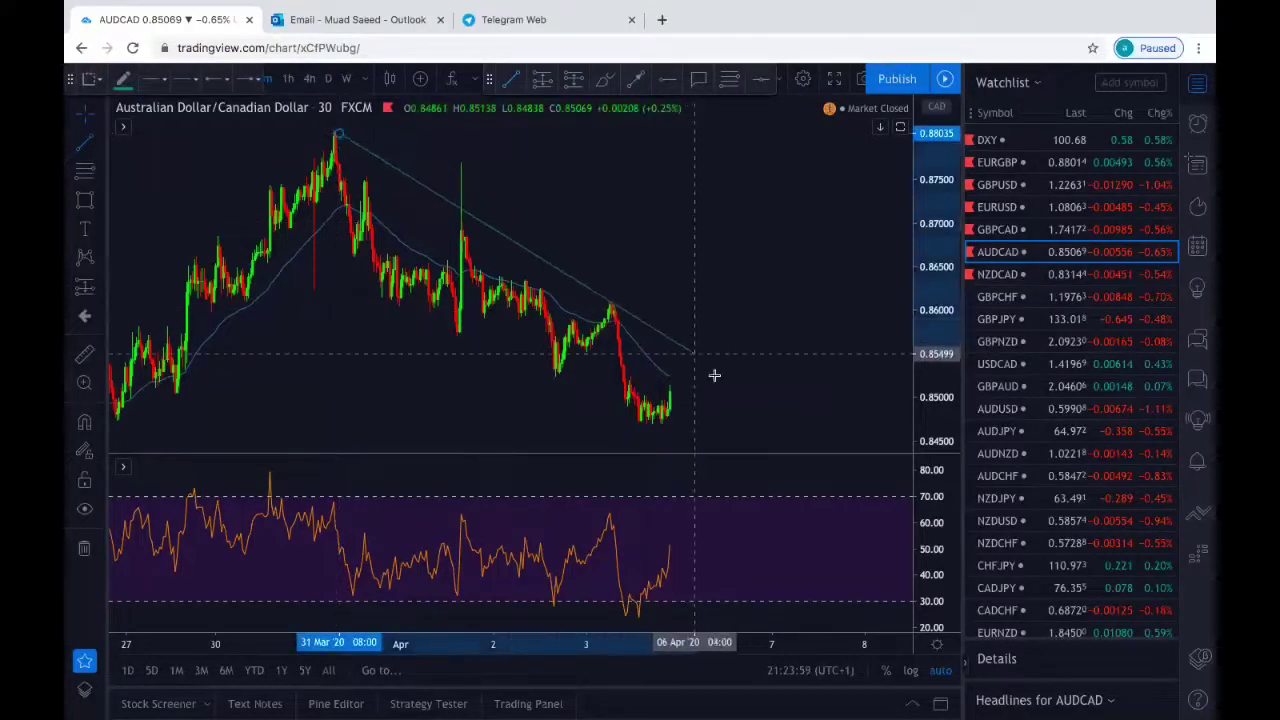
{"action": "left_click", "coordinate": [772, 401]}
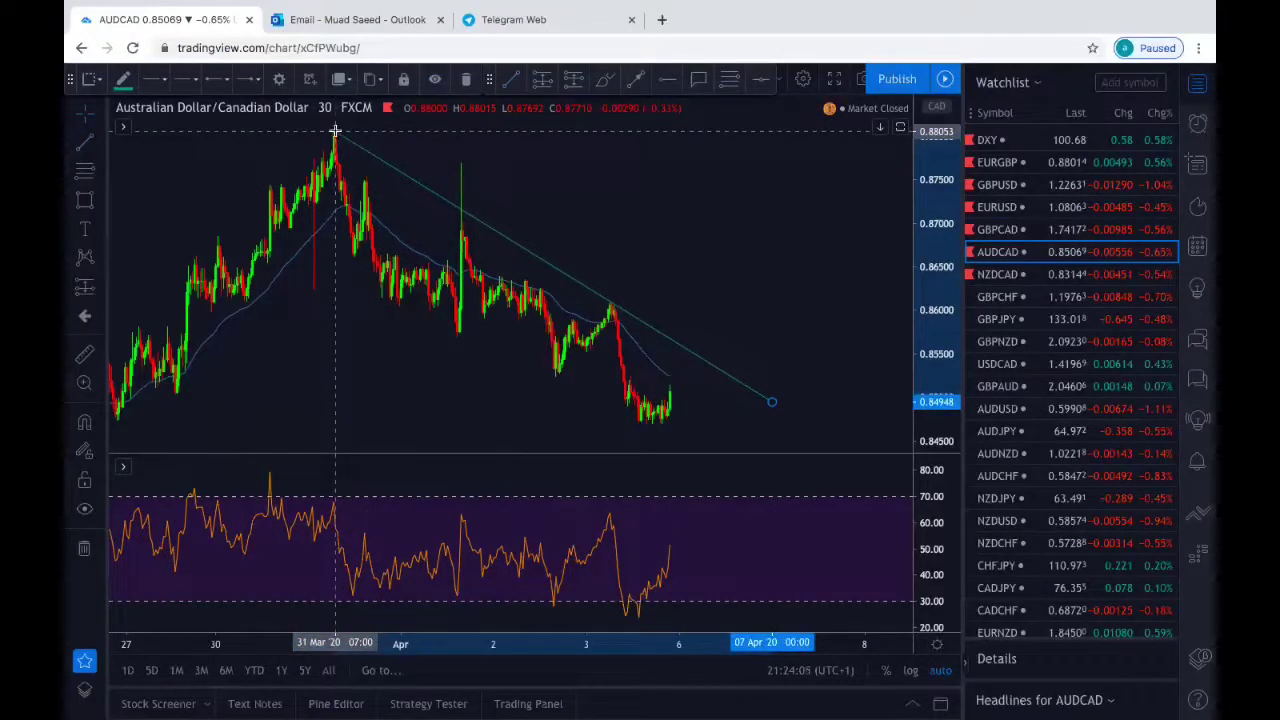
{"action": "left_click", "coordinate": [731, 267]}
Step: Draw a thin rectangular AUDCAD zone from the 2 April low to late 6 April, between about 0.8520 and 0.8530
{"action": "scroll", "coordinate": [732, 268], "scroll_direction": "down", "scroll_amount": 1}
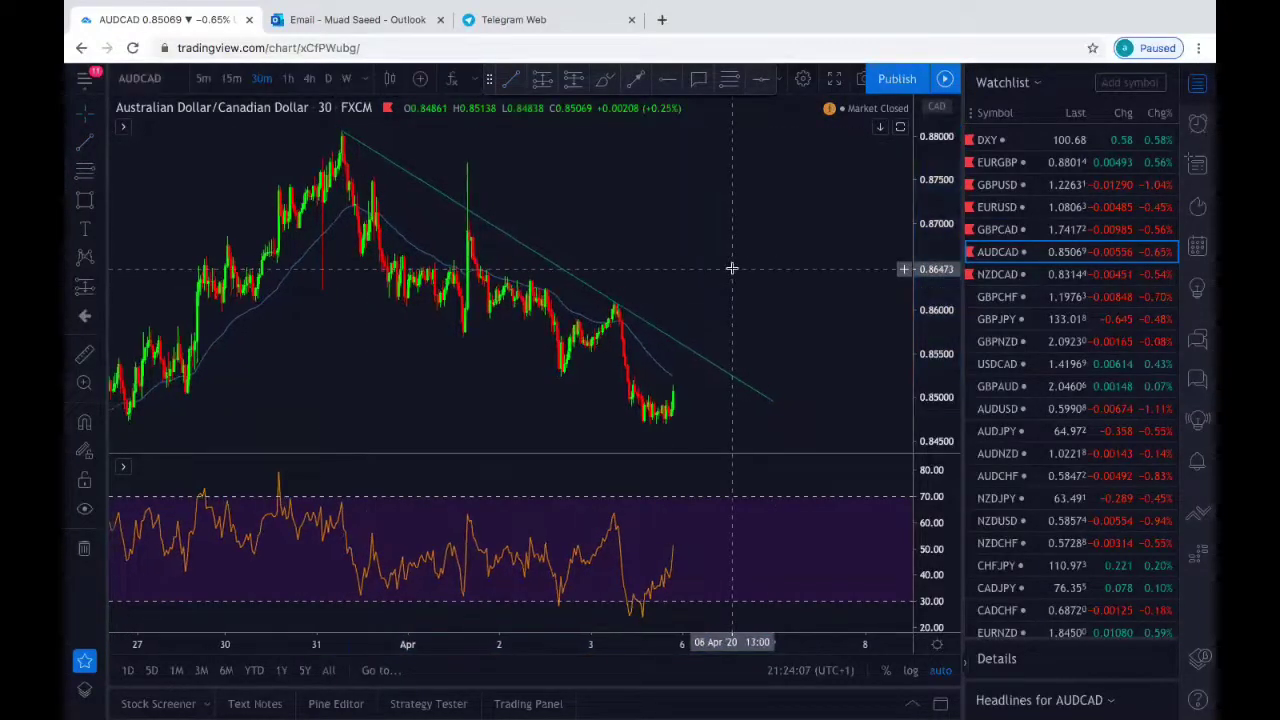
{"action": "scroll", "coordinate": [732, 268], "scroll_direction": "up", "scroll_amount": 2}
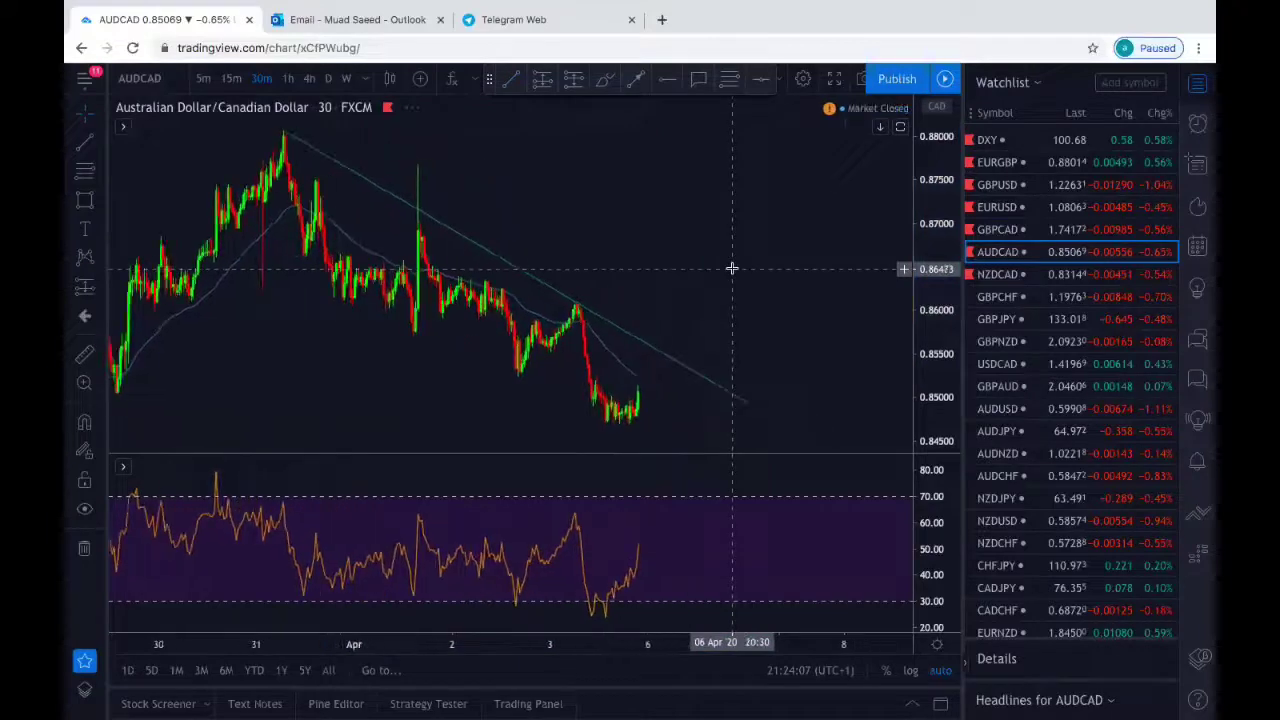
{"action": "left_click", "coordinate": [79, 203]}
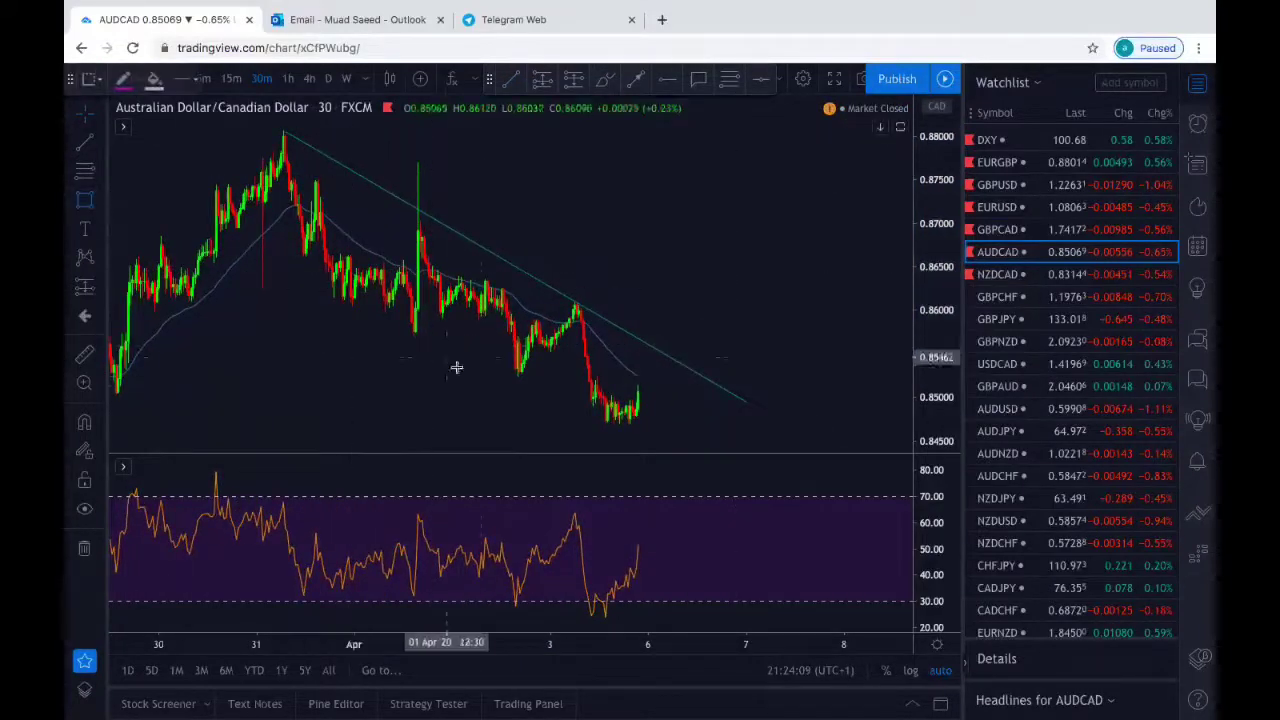
{"action": "left_click", "coordinate": [509, 378]}
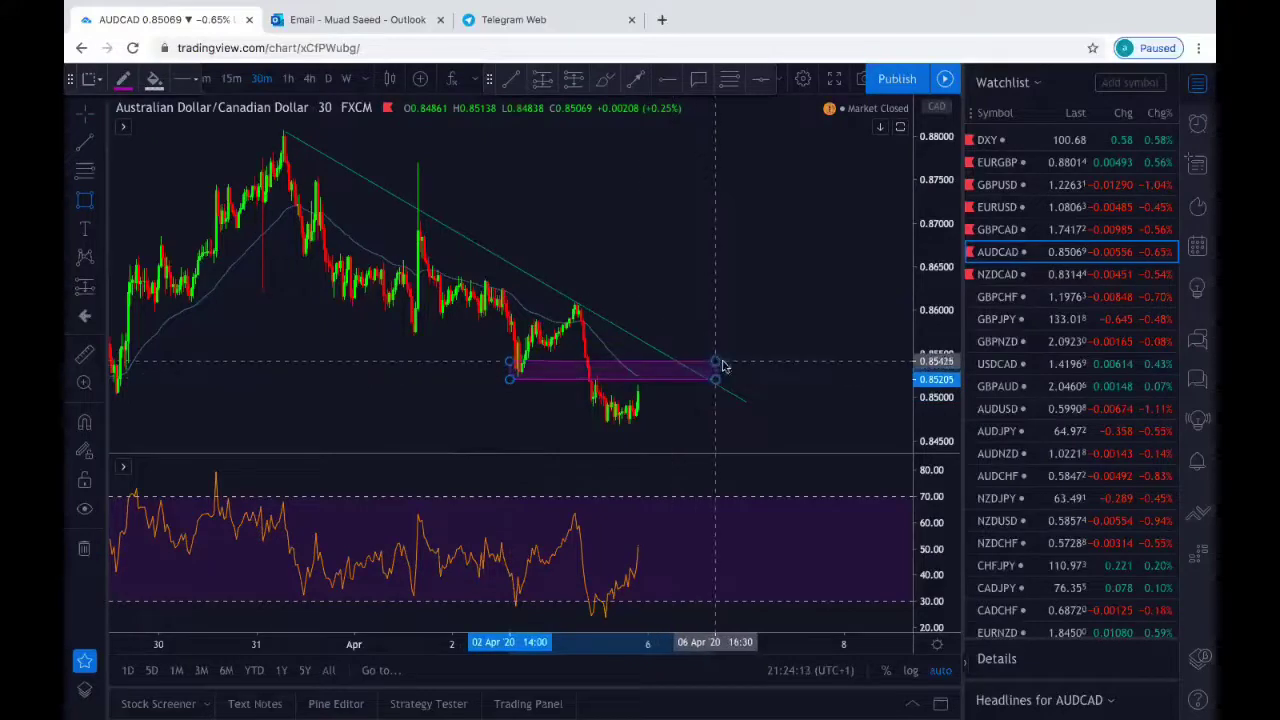
{"action": "left_click", "coordinate": [729, 374]}
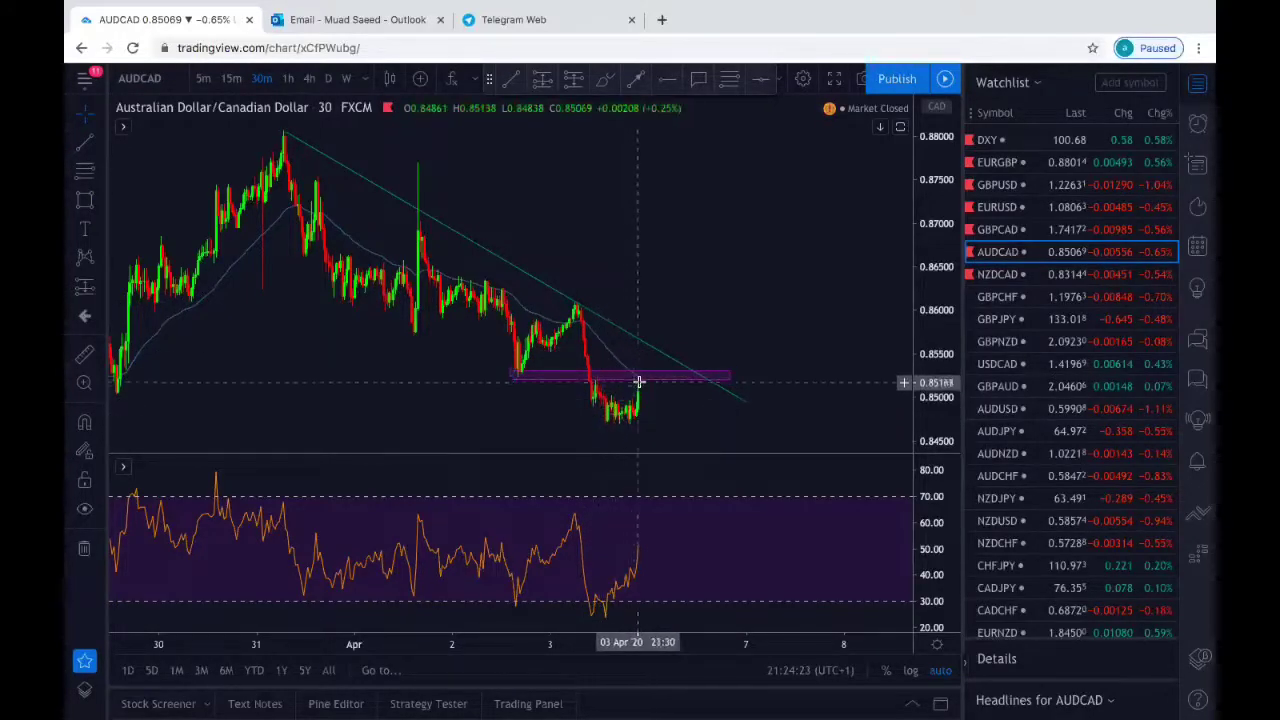
Step: Inspect AUDCAD price around the marked zone and switch the chart to the 1-hour timeframe
{"action": "scroll", "coordinate": [641, 408], "scroll_direction": "up", "scroll_amount": 1}
{"action": "scroll", "coordinate": [641, 408], "scroll_direction": "up", "scroll_amount": 1}
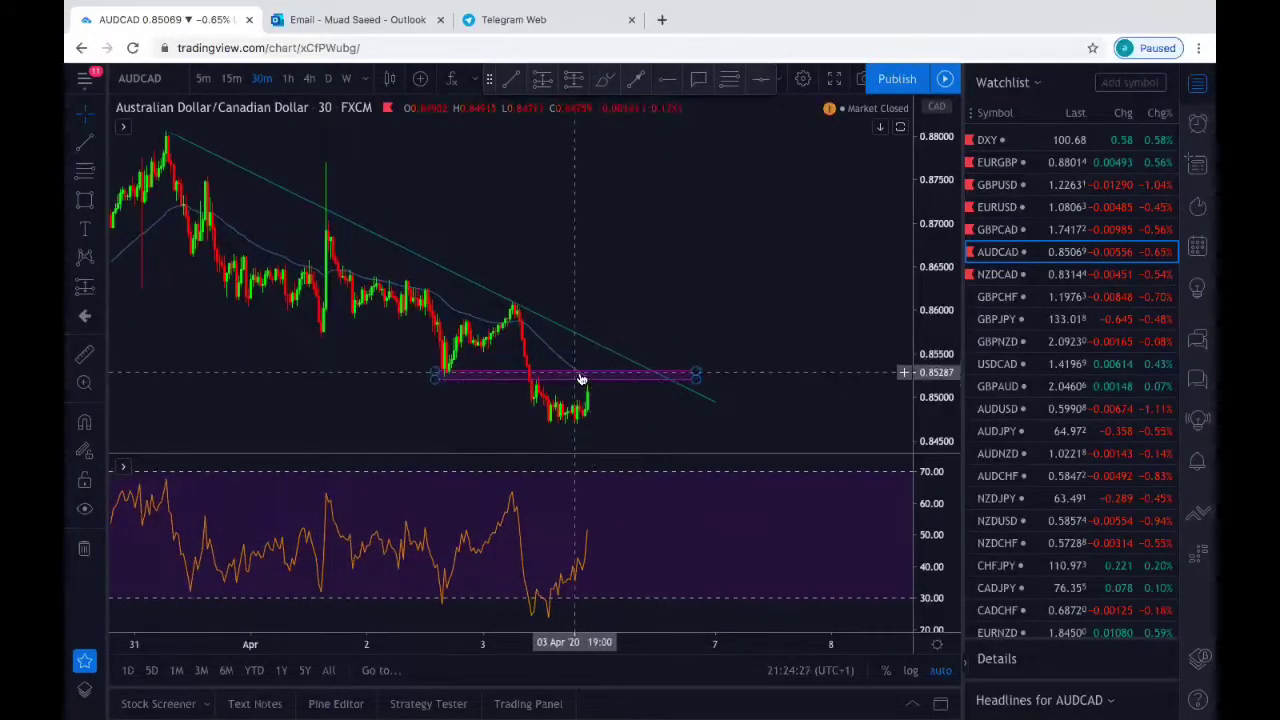
{"action": "scroll", "coordinate": [612, 385], "scroll_direction": "up", "scroll_amount": 1}
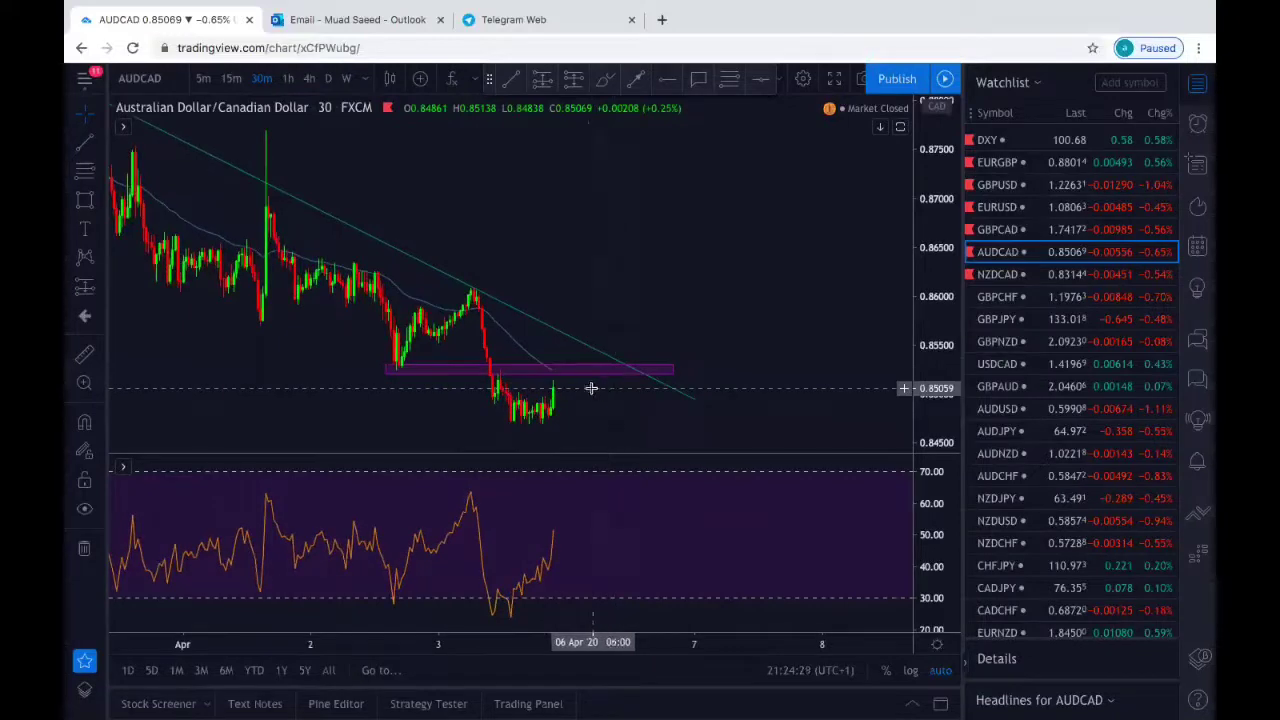
{"action": "scroll", "coordinate": [586, 340], "scroll_direction": "up", "scroll_amount": 1}
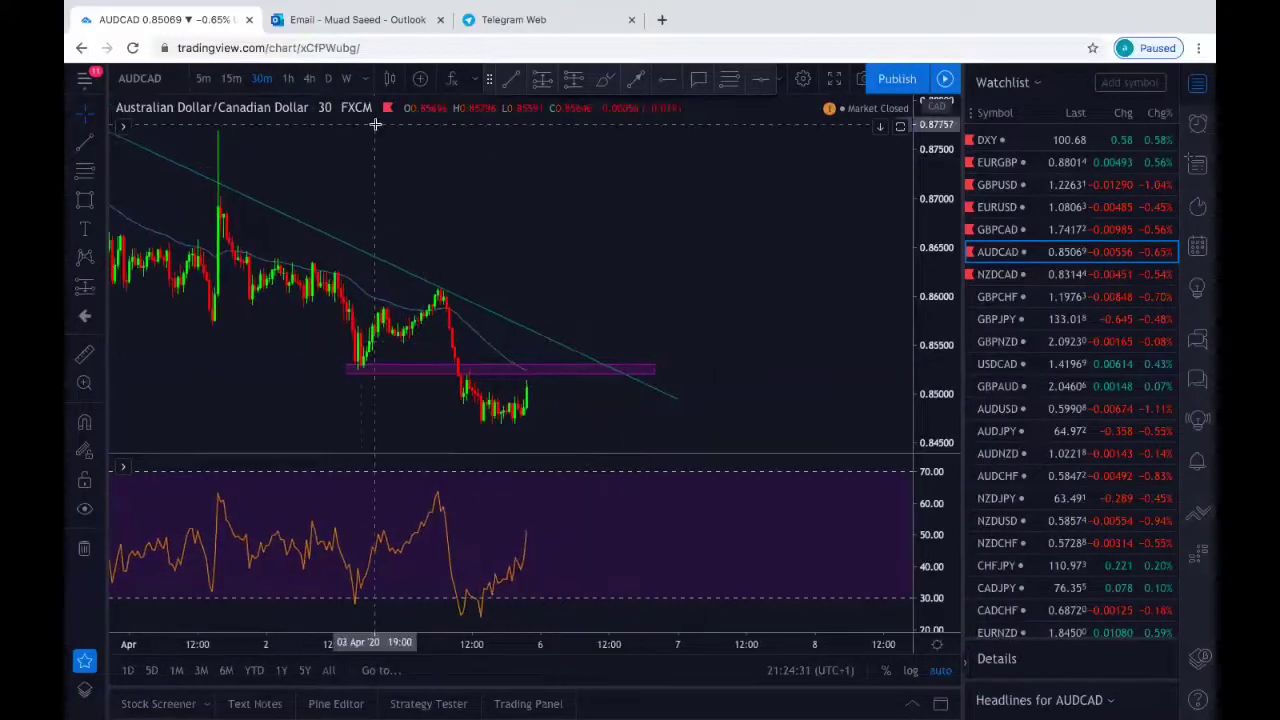
{"action": "left_click", "coordinate": [288, 79]}
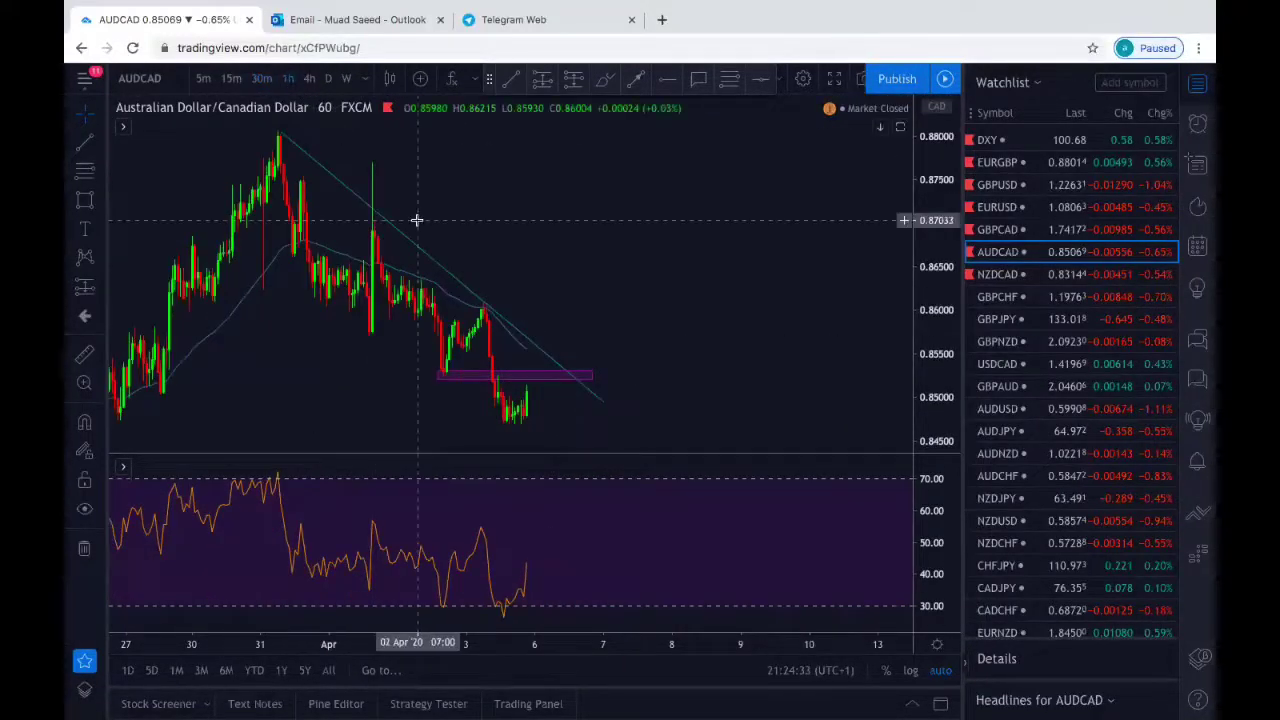
Step: Draw a Fibonacci retracement on AUDCAD from 0.85499 on 3 April down to the low at 0.84690
{"action": "scroll", "coordinate": [414, 217], "scroll_direction": "up", "scroll_amount": 1}
{"action": "left_click", "coordinate": [731, 86]}
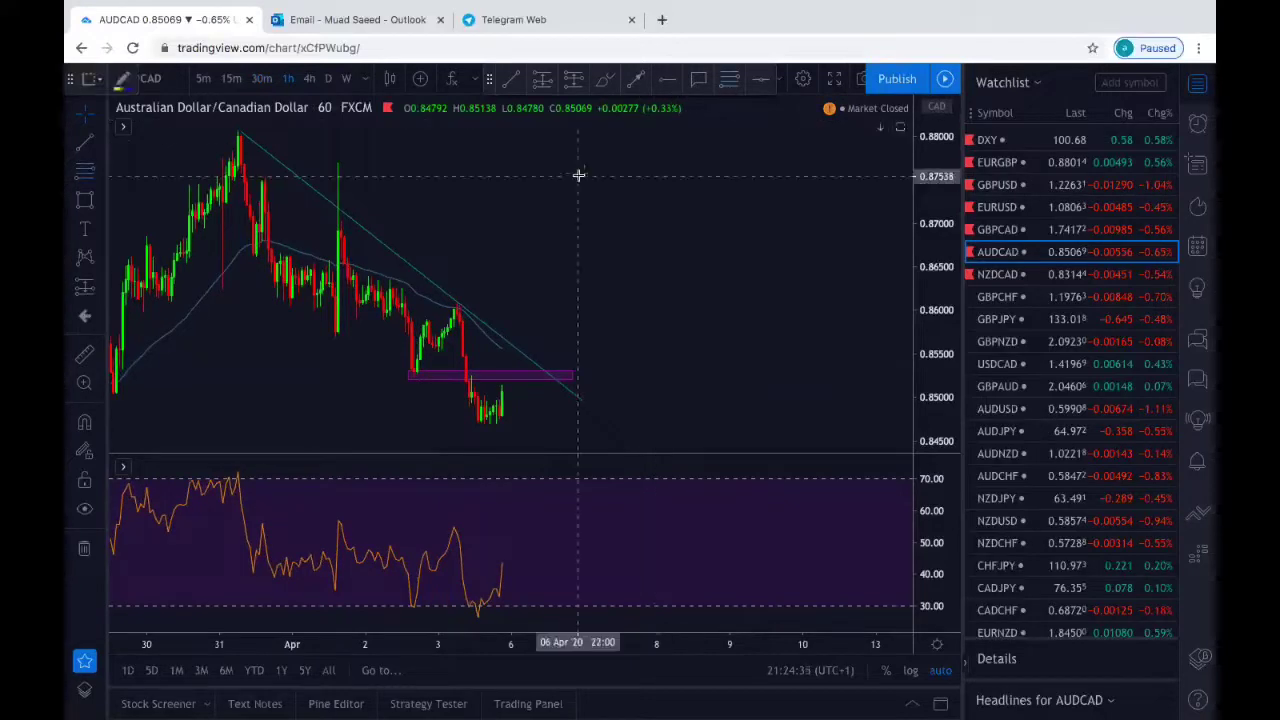
{"action": "left_click", "coordinate": [464, 366]}
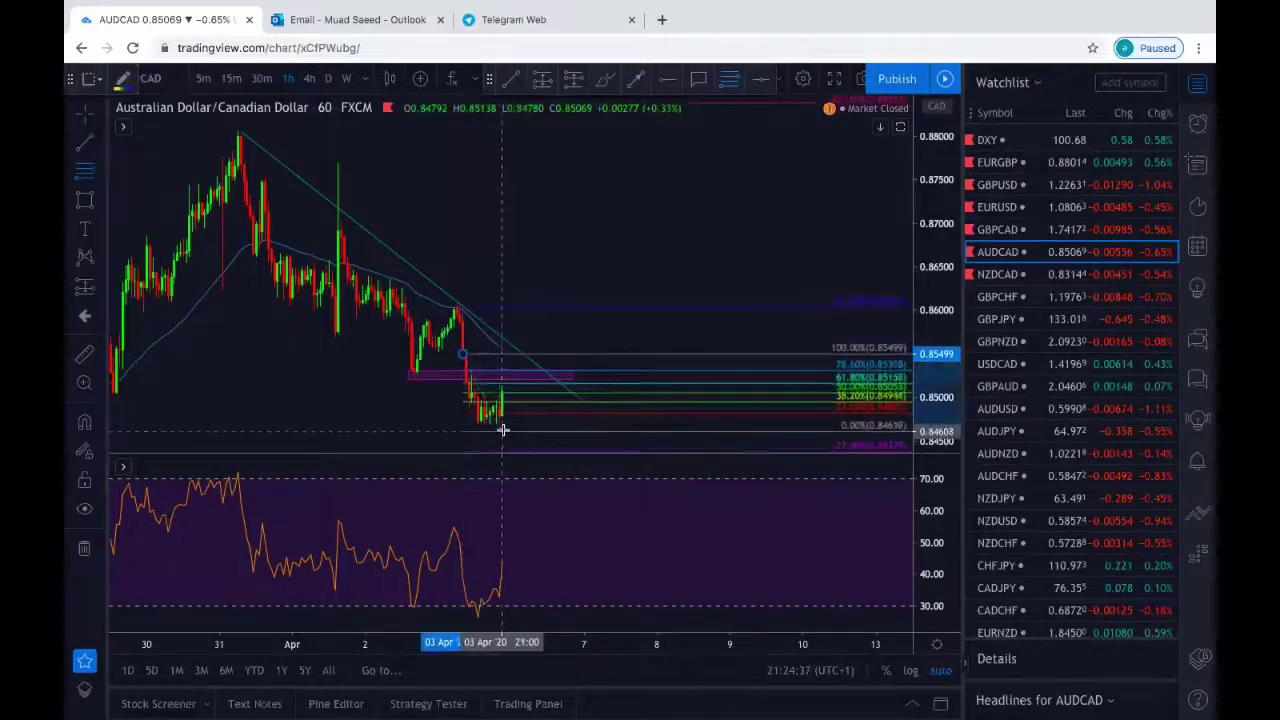
{"action": "left_click", "coordinate": [508, 423]}
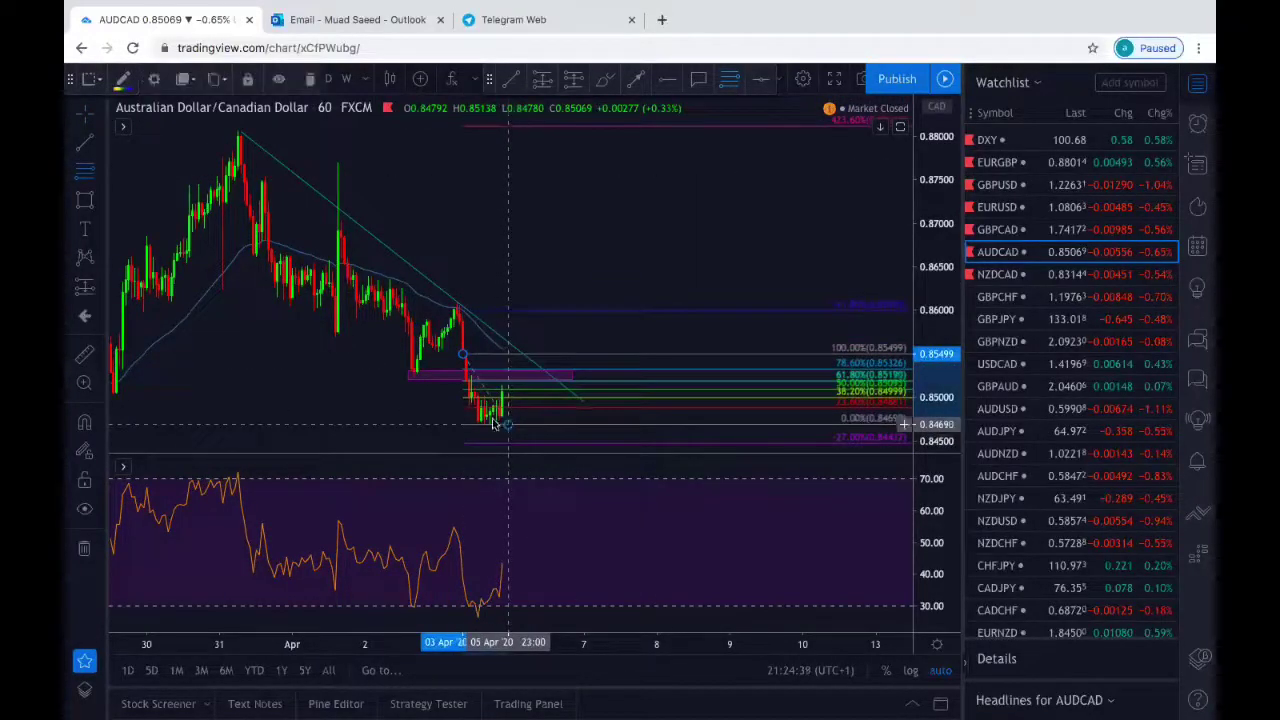
Step: Draw a projected-move arrow on AUDCAD from about 0.8519 on 5 April down to about 0.8444 on 6 April
{"action": "scroll", "coordinate": [414, 395], "scroll_direction": "up", "scroll_amount": 1}
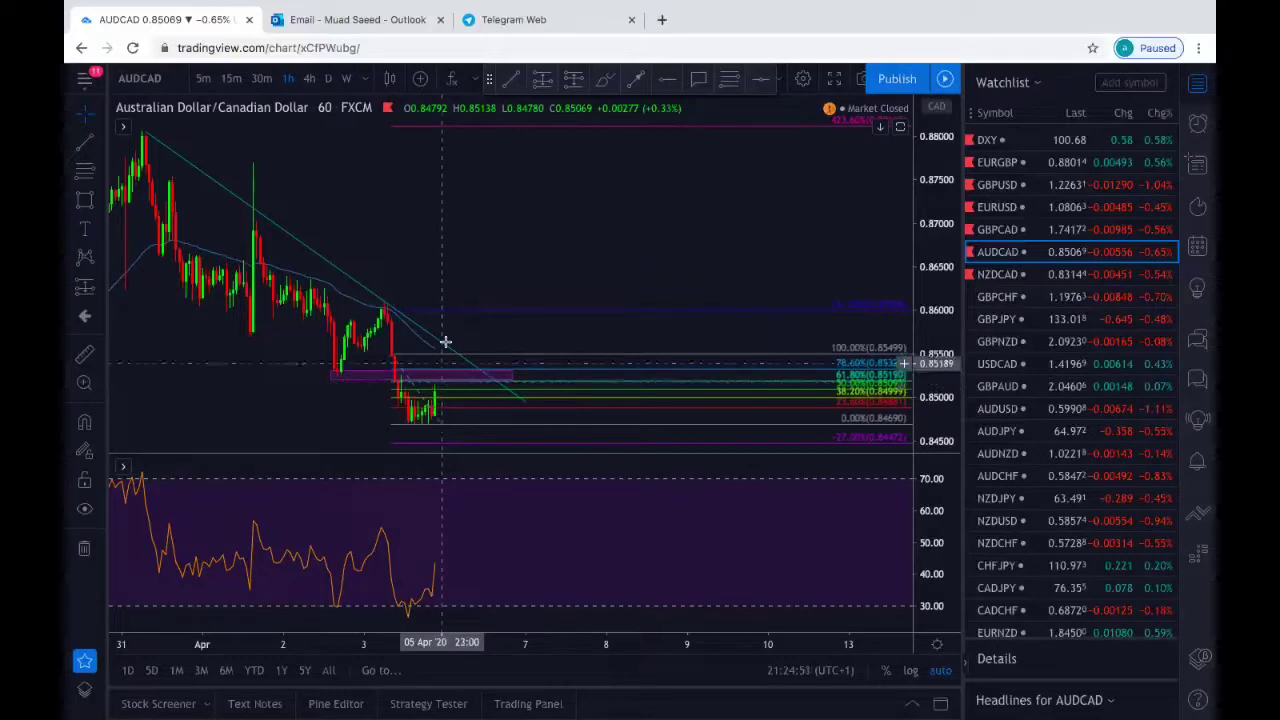
{"action": "scroll", "coordinate": [477, 263], "scroll_direction": "down", "scroll_amount": 2}
{"action": "scroll", "coordinate": [477, 263], "scroll_direction": "up", "scroll_amount": 1}
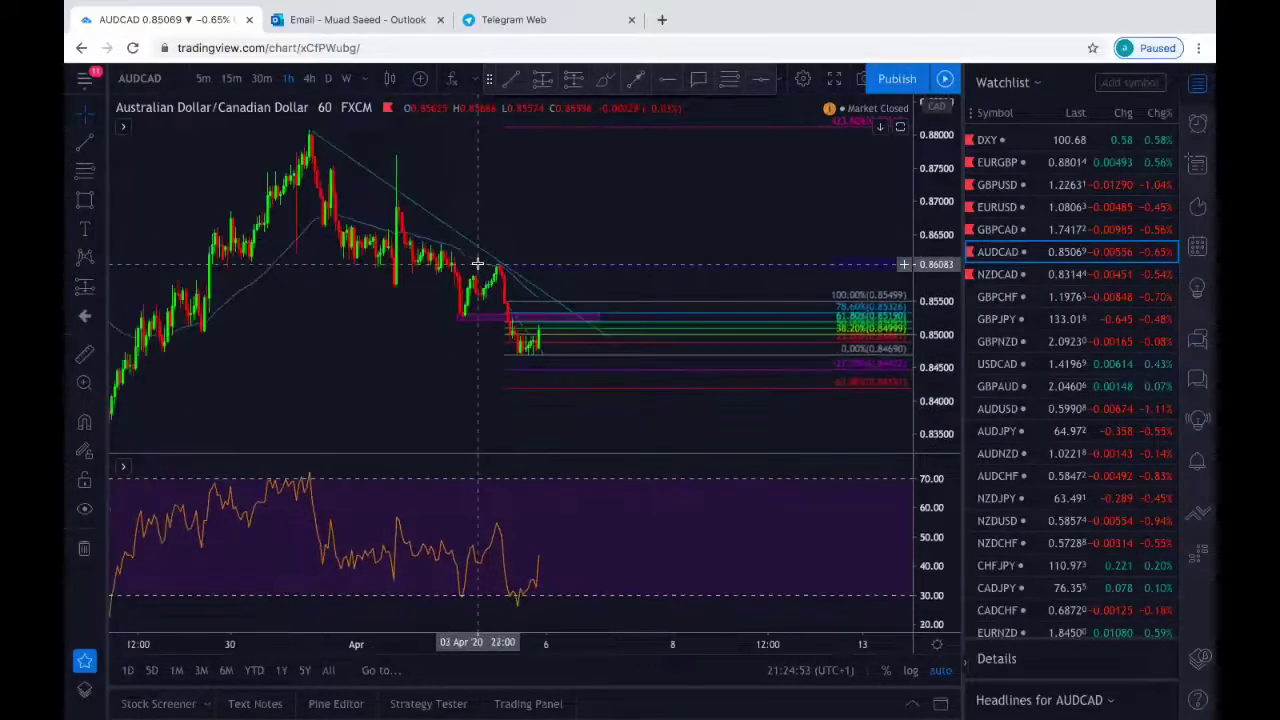
{"action": "left_click", "coordinate": [633, 80]}
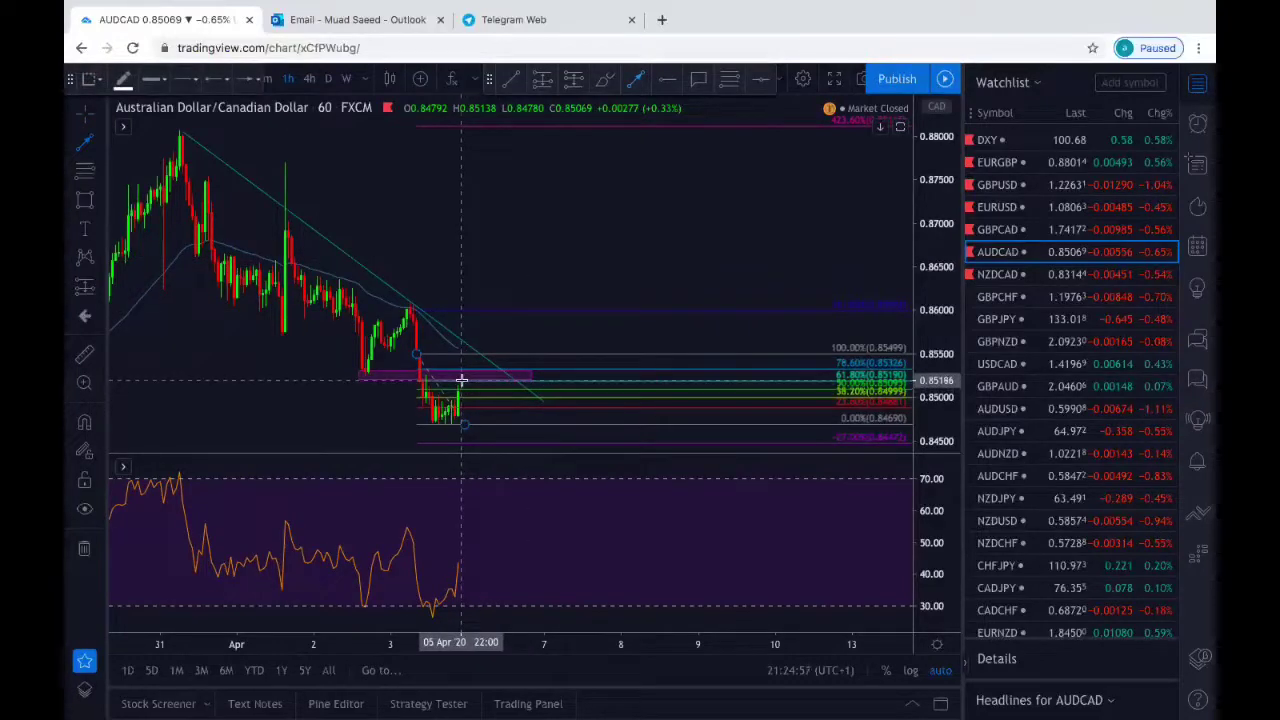
{"action": "left_click_drag", "start_coordinate": [461, 381], "coordinate": [515, 440]}
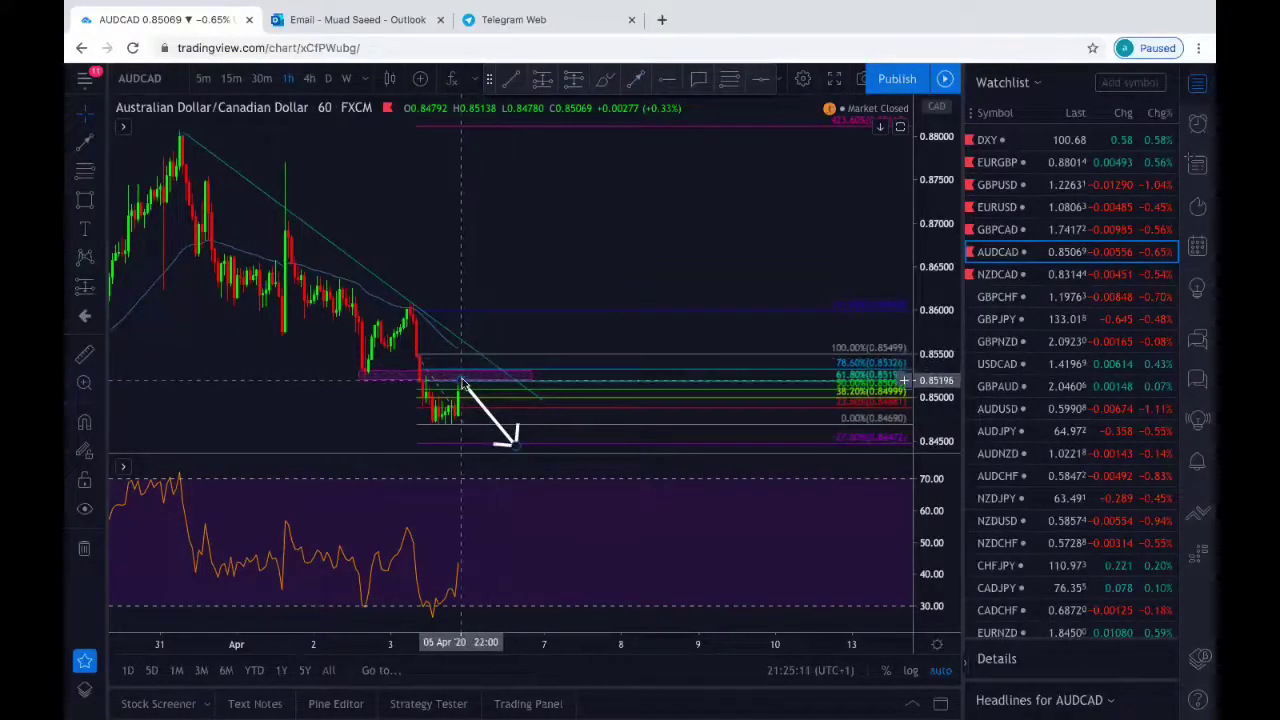
{"action": "mouse_move", "coordinate": [462, 383]}
{"action": "left_mouse_down"}
{"action": "mouse_move", "coordinate": [508, 366]}
{"action": "mouse_move", "coordinate": [468, 385]}
{"action": "left_mouse_up"}
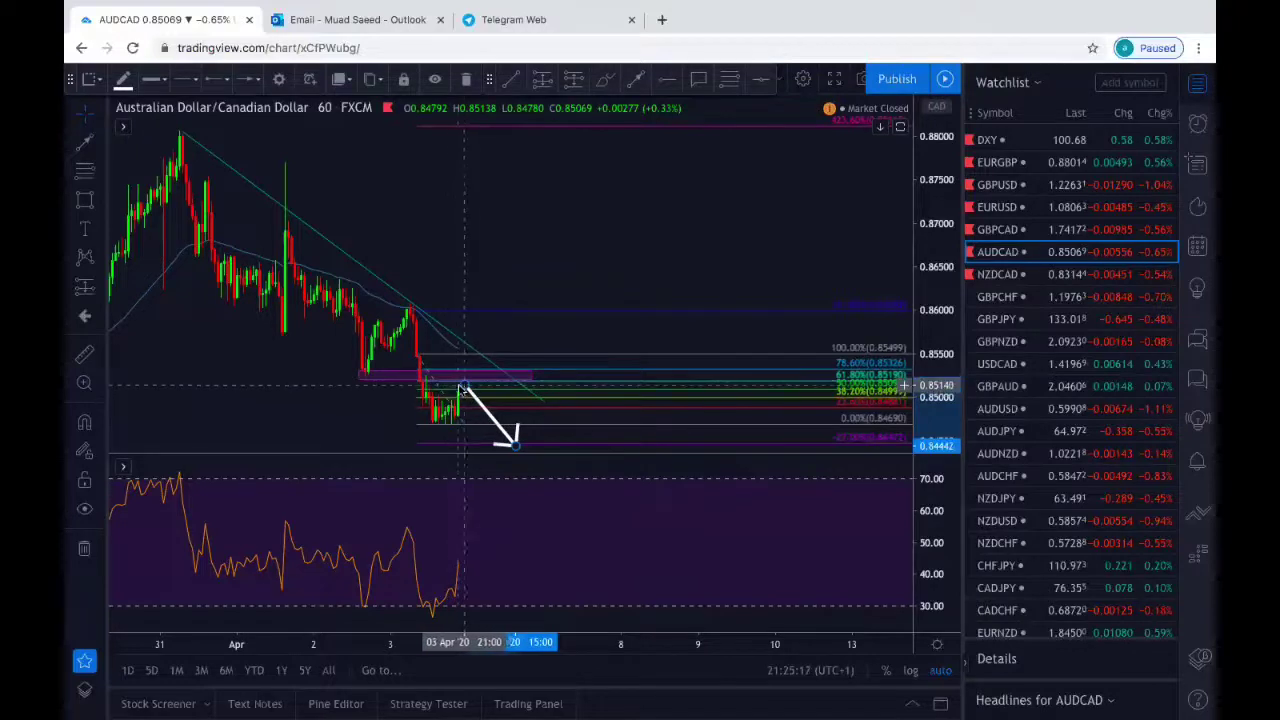
{"action": "left_click", "coordinate": [523, 275]}
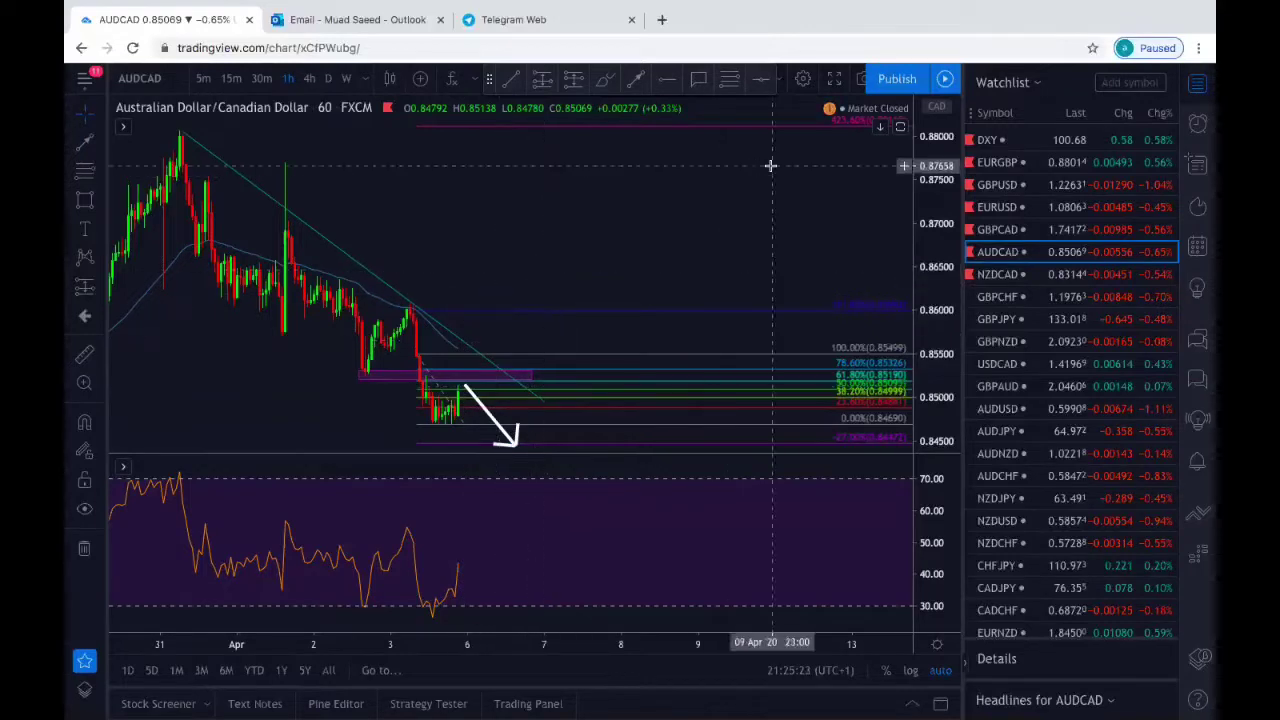
{"action": "left_click", "coordinate": [465, 388]}
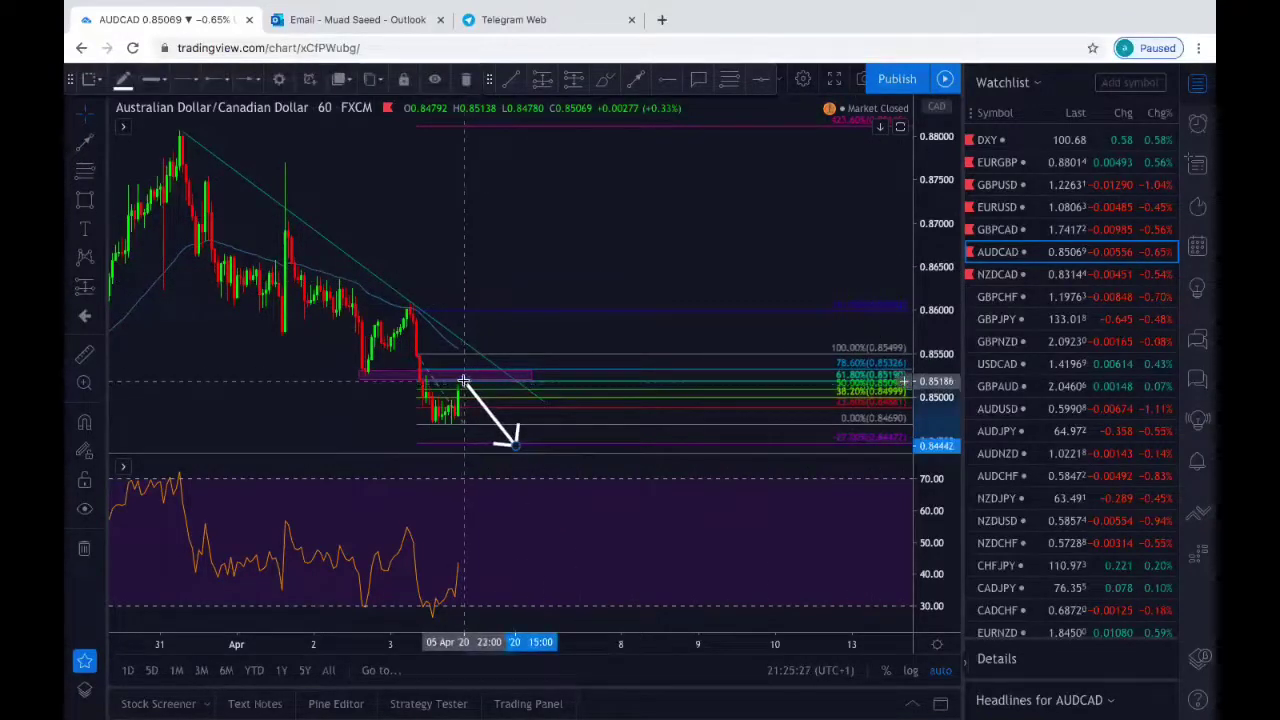
{"action": "scroll", "coordinate": [711, 242], "scroll_direction": "down", "scroll_amount": 3}
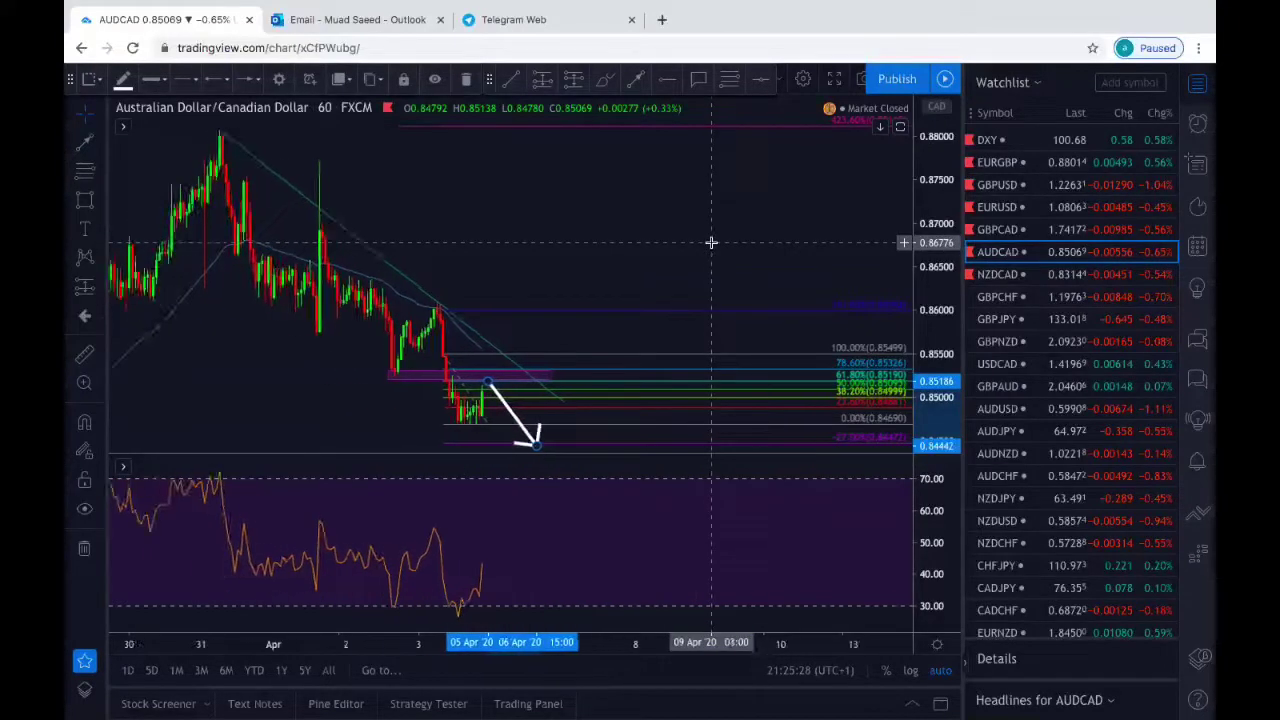
Step: Clear all existing drawings from NZDCAD and draw a falling trend line from the 31 March high near 0.8557 to about 0.8283 on 7 April
{"action": "left_click", "coordinate": [1005, 275]}
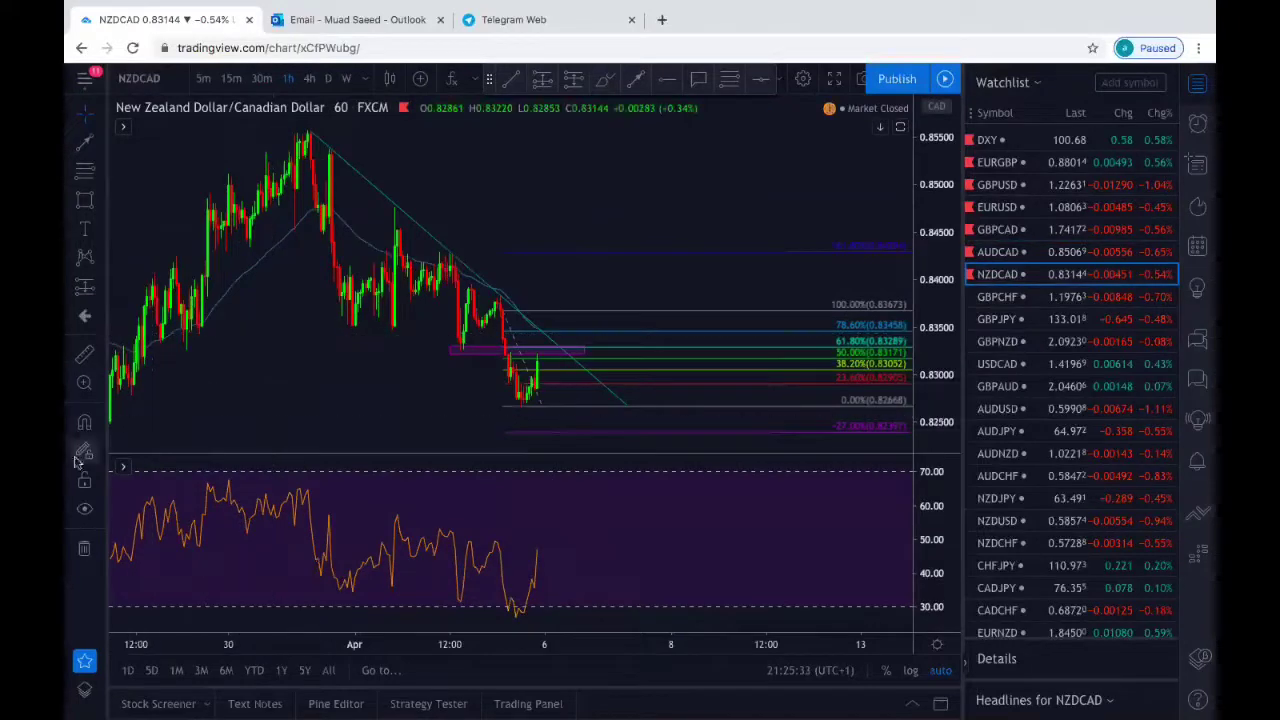
{"action": "left_click", "coordinate": [82, 552]}
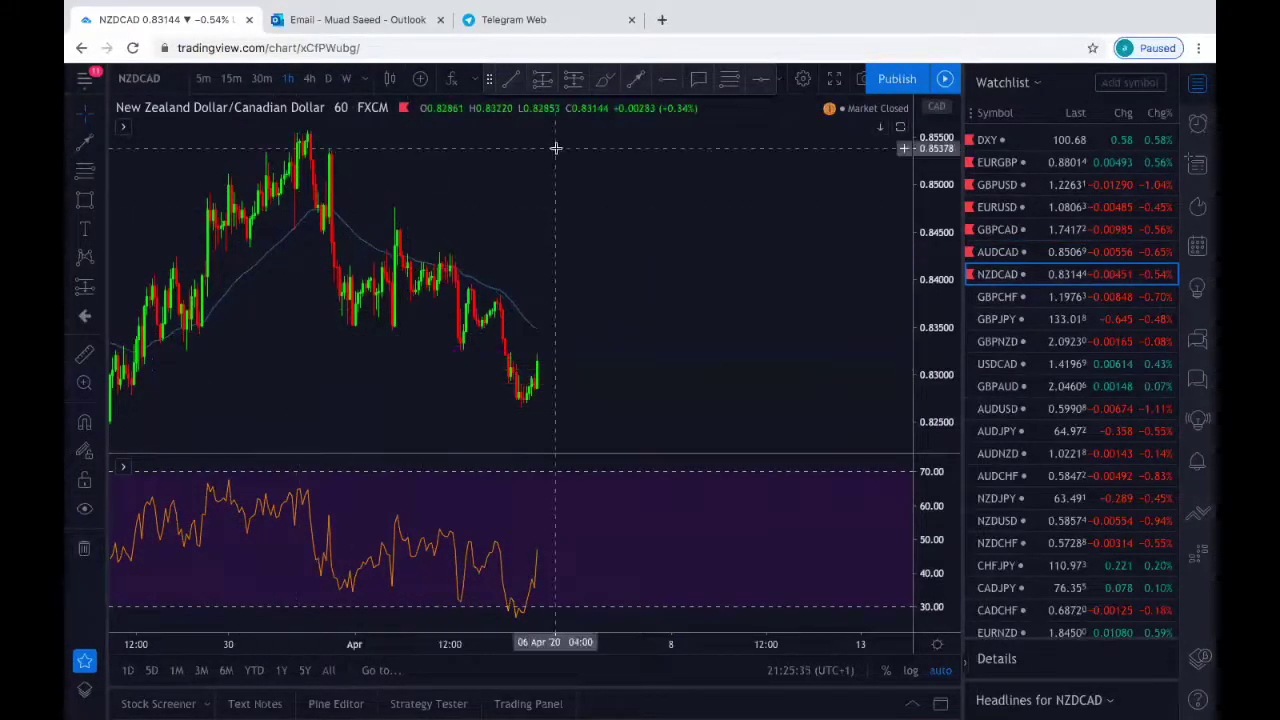
{"action": "left_click", "coordinate": [513, 82]}
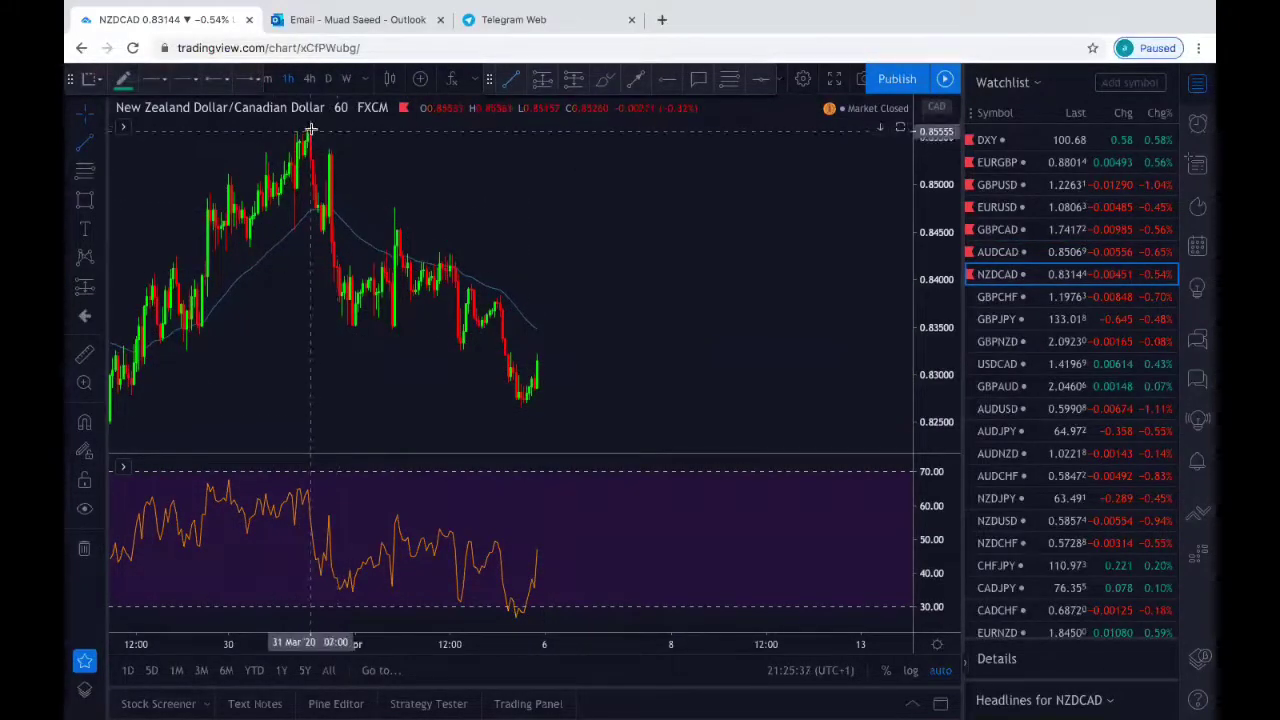
{"action": "left_click", "coordinate": [343, 139]}
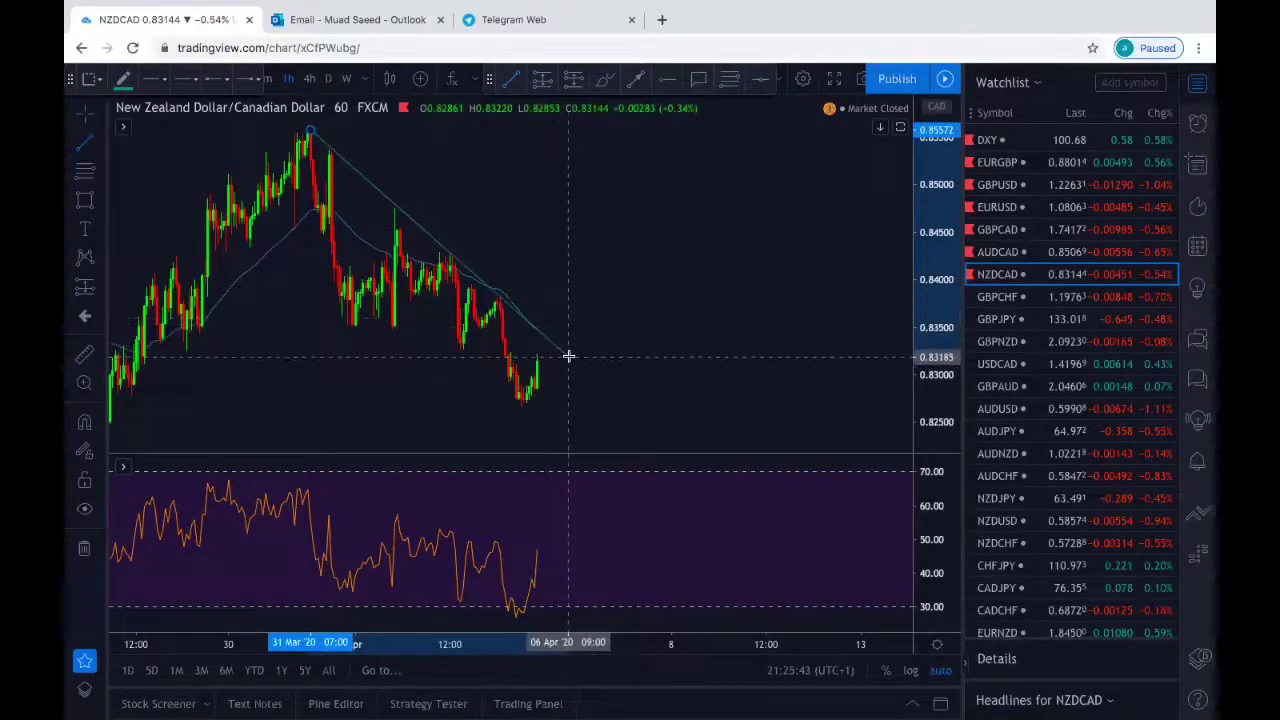
{"action": "left_click", "coordinate": [610, 391]}
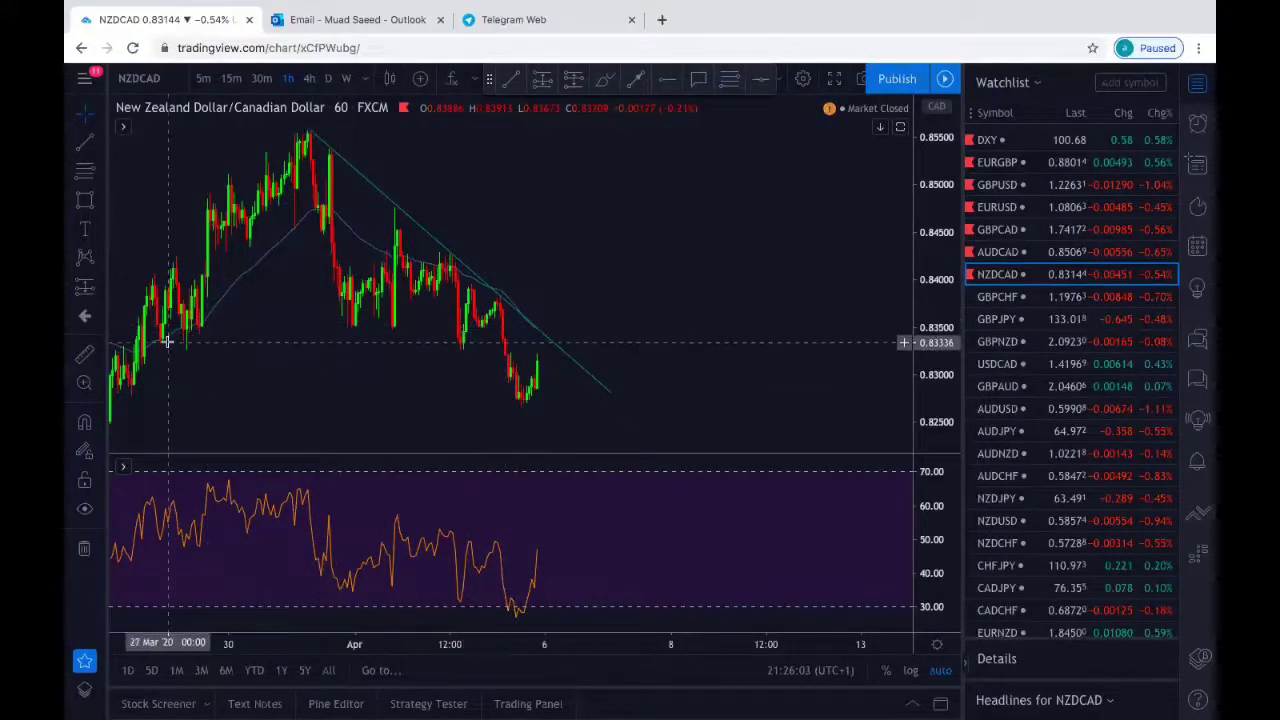
Step: Draw a thin rectangular NZDCAD zone from the 2 April low to 6 April, between about 0.8321 and 0.8327
{"action": "left_click", "coordinate": [80, 204]}
{"action": "left_click", "coordinate": [456, 352]}
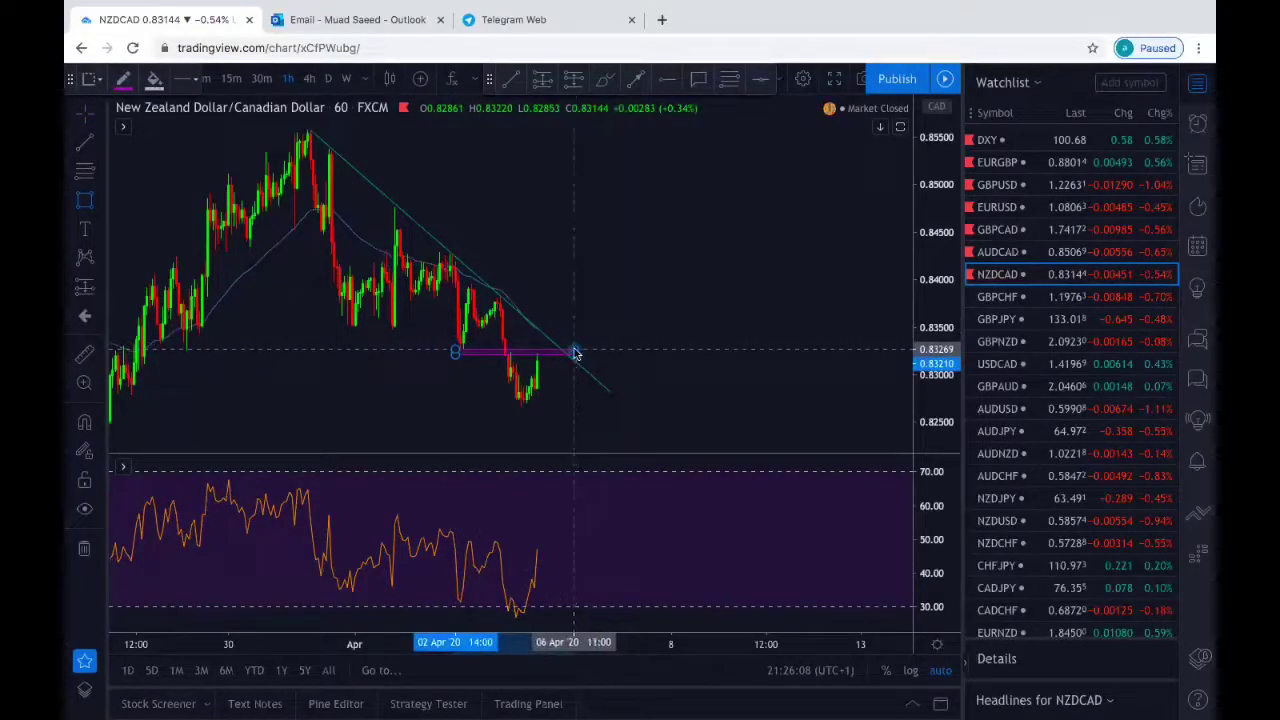
{"action": "left_click", "coordinate": [575, 353]}
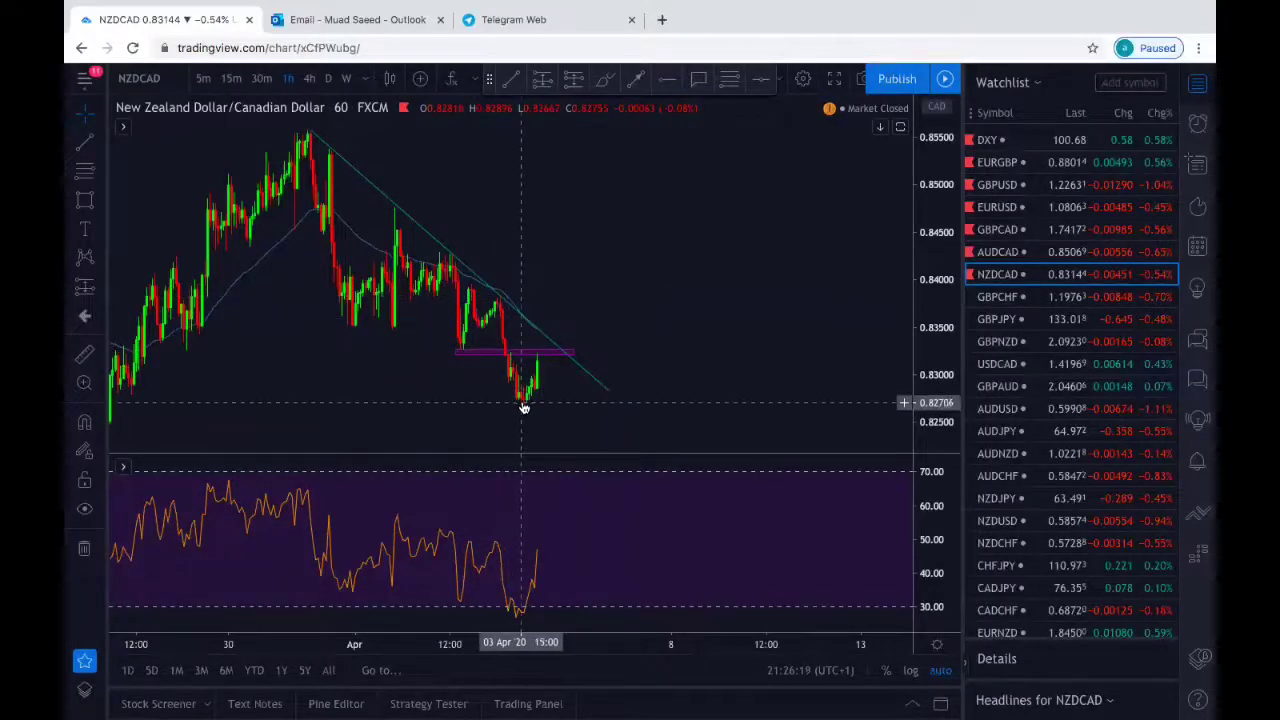
Step: Draw a Fibonacci retracement on NZDCAD from 0.83383 on 3 April down to the low at 0.82685
{"action": "scroll", "coordinate": [510, 358], "scroll_direction": "up", "scroll_amount": 5}
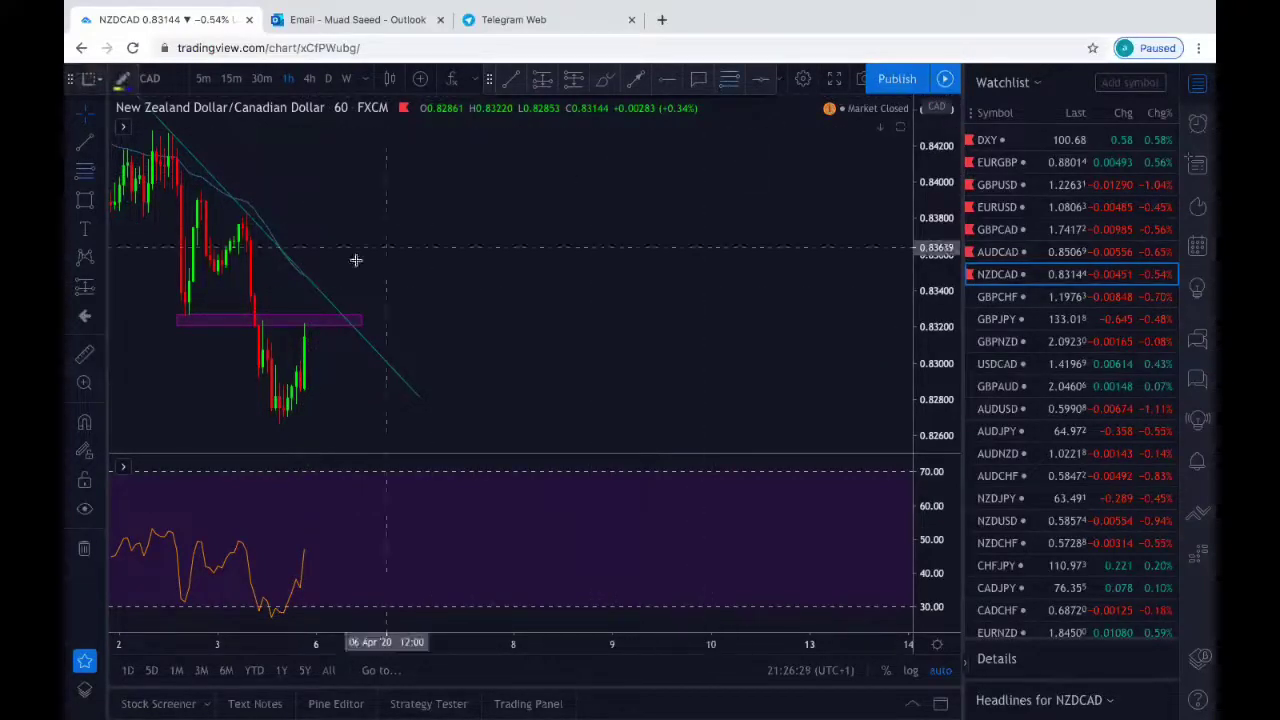
{"action": "left_click", "coordinate": [255, 294]}
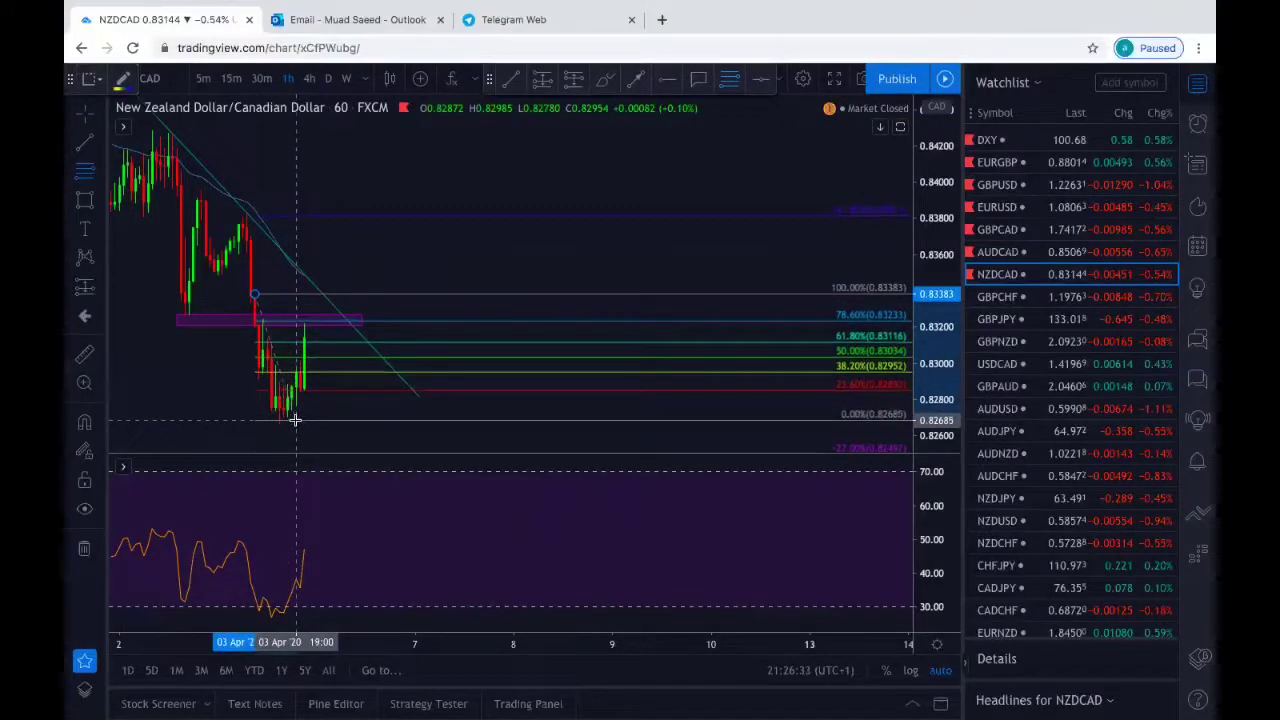
{"action": "left_click", "coordinate": [295, 419]}
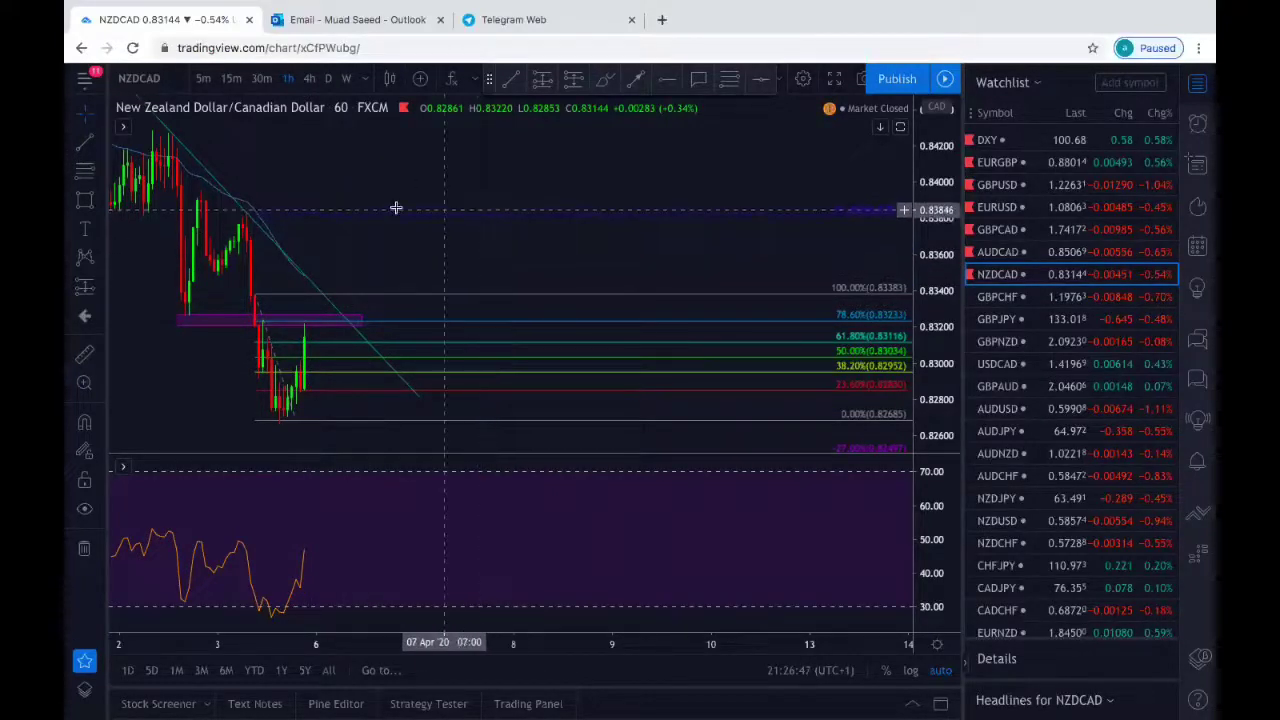
Step: Examine recent NZDCAD price action against the falling trend line, the marked zone and the Fibonacci levels
{"action": "scroll", "coordinate": [357, 325], "scroll_direction": "down", "scroll_amount": 1}
{"action": "scroll", "coordinate": [357, 325], "scroll_direction": "down", "scroll_amount": 5}
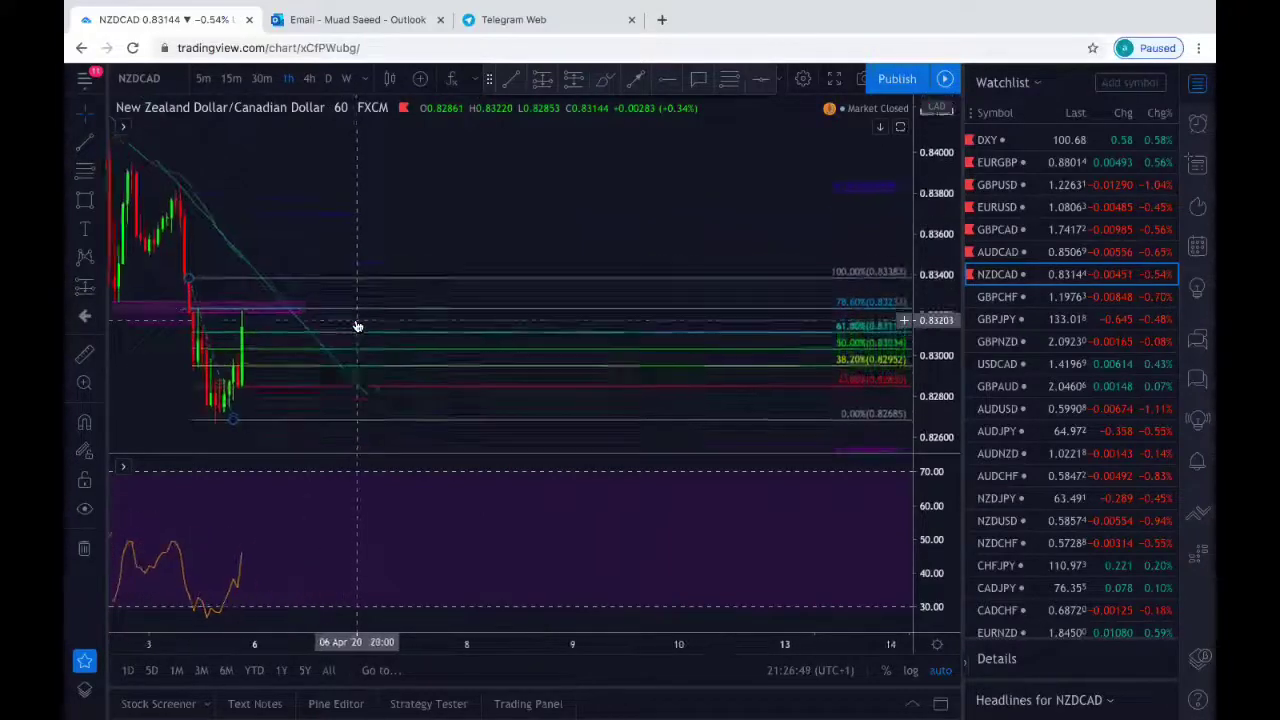
{"action": "scroll", "coordinate": [357, 325], "scroll_direction": "down", "scroll_amount": 4}
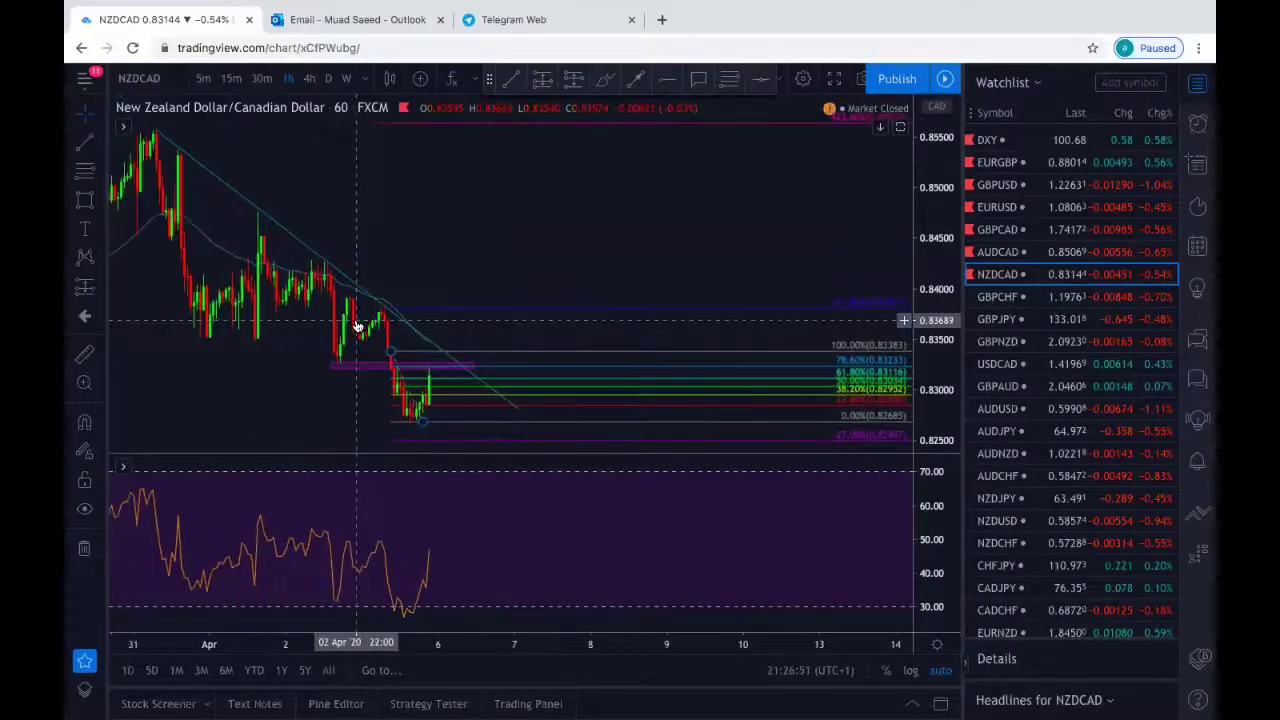
{"action": "scroll", "coordinate": [357, 325], "scroll_direction": "up", "scroll_amount": 4}
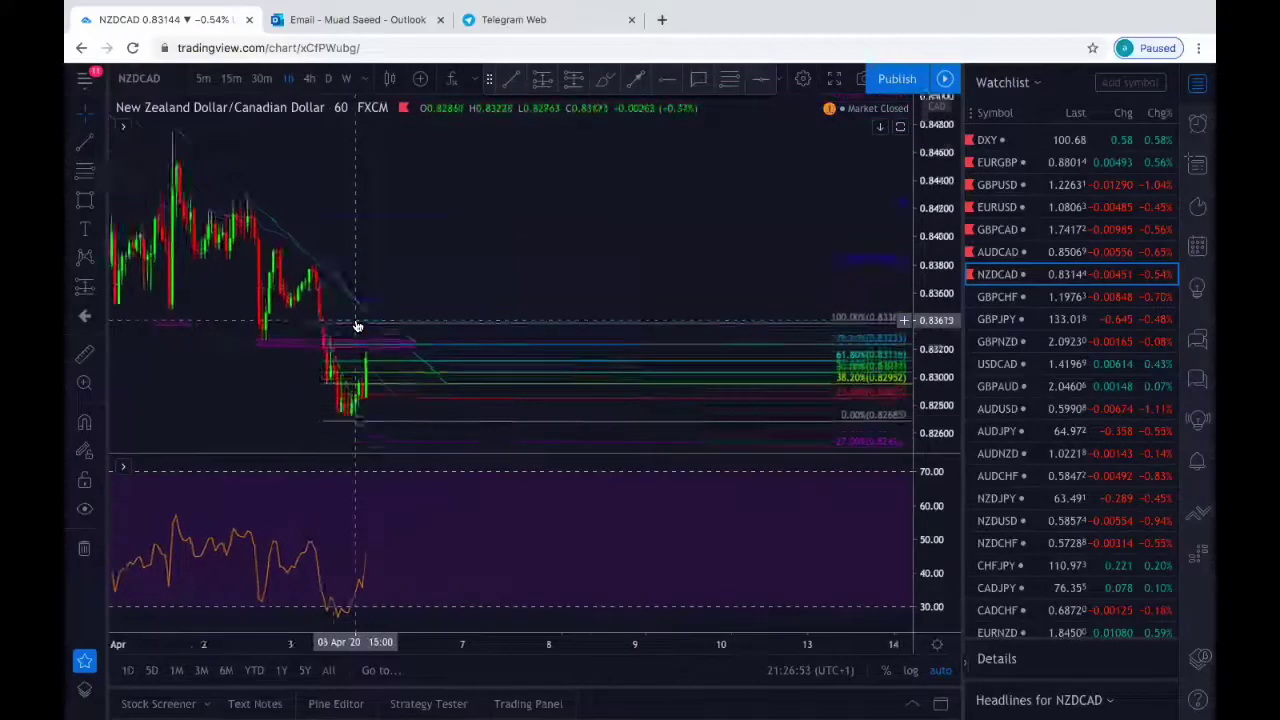
{"action": "scroll", "coordinate": [357, 325], "scroll_direction": "down", "scroll_amount": 4}
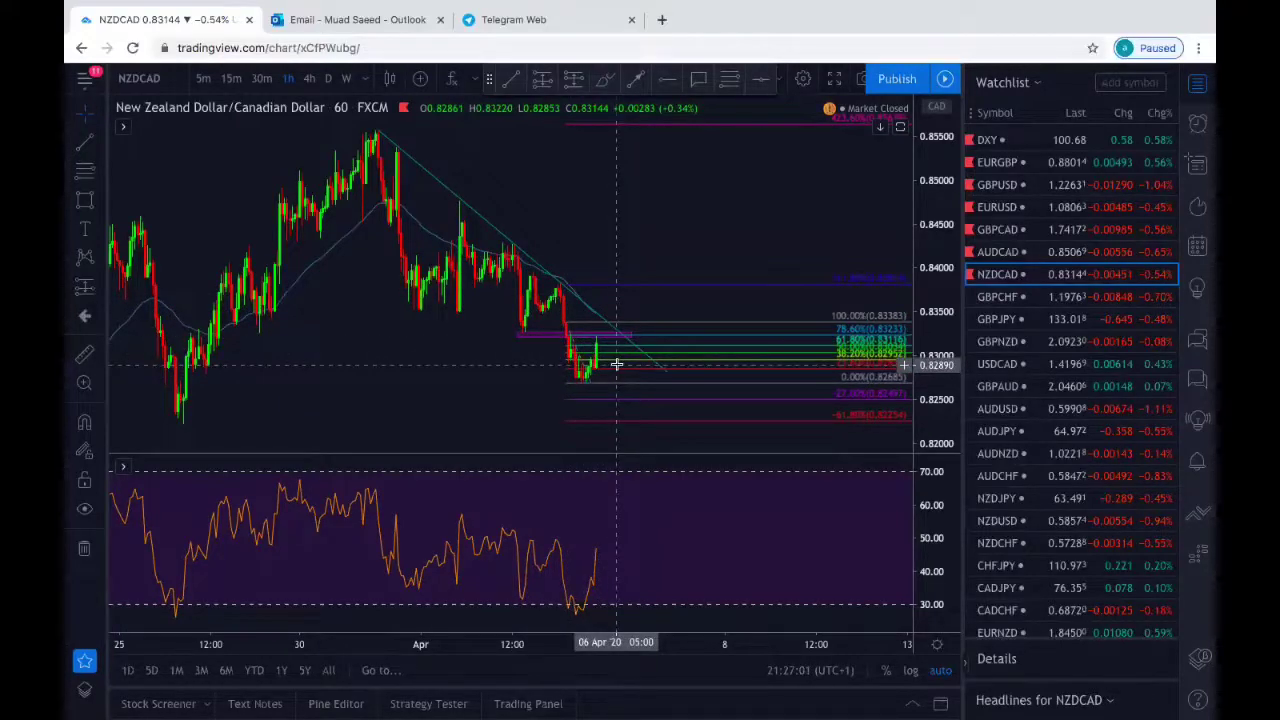
{"action": "scroll", "coordinate": [616, 364], "scroll_direction": "up", "scroll_amount": 3}
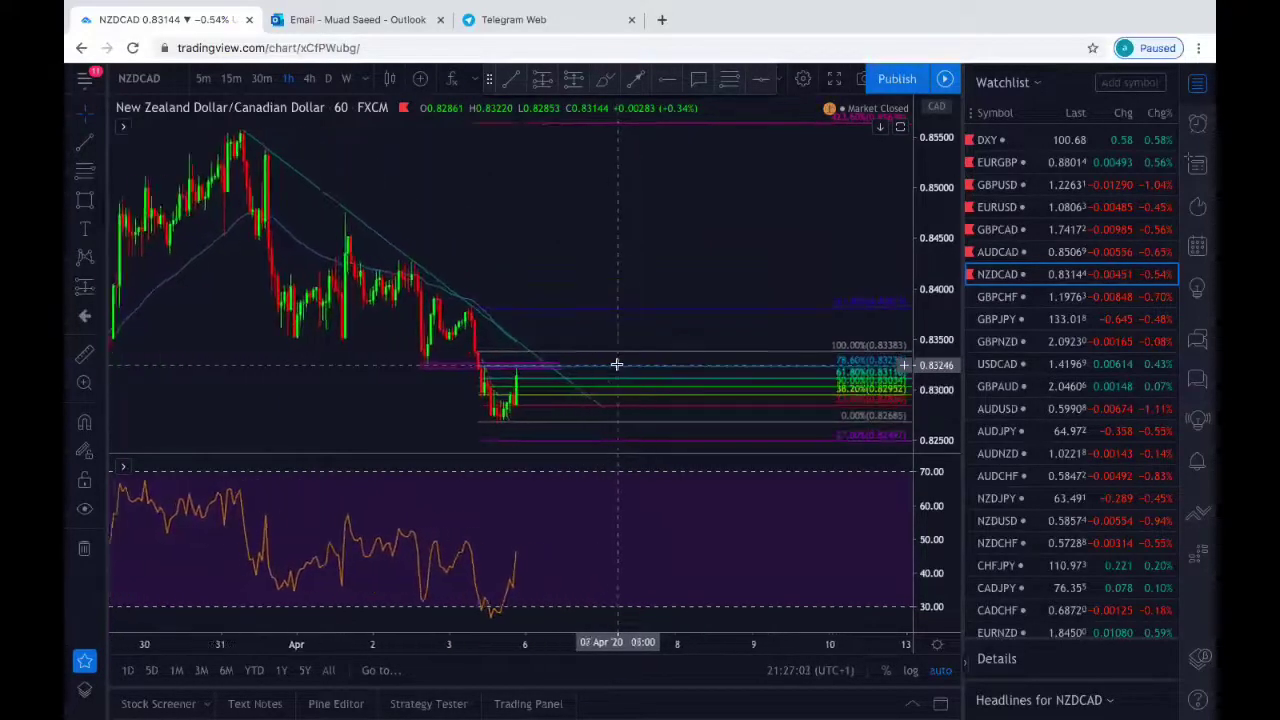
{"action": "scroll", "coordinate": [616, 364], "scroll_direction": "up", "scroll_amount": 1}
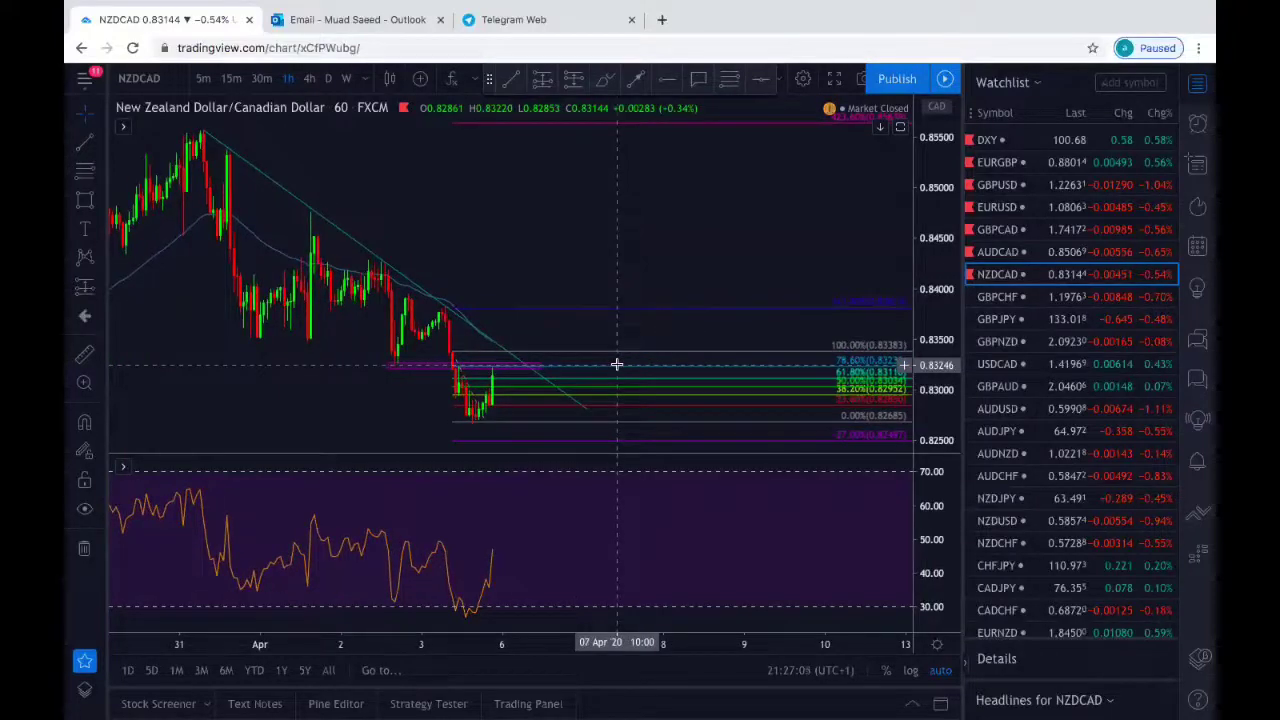
{"action": "scroll", "coordinate": [616, 364], "scroll_direction": "up", "scroll_amount": 3}
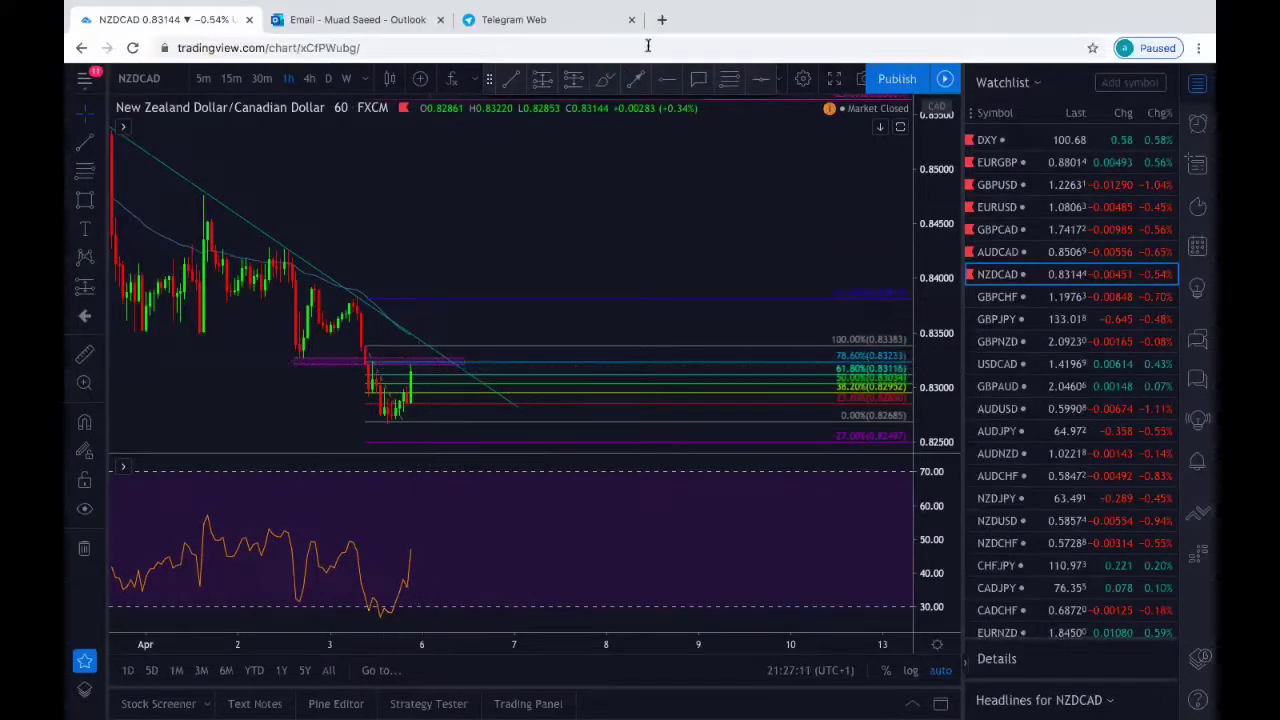
Step: Draw a projected-move arrow on NZDCAD from about 0.8320 on 5 April down to about 0.8255 on 6 April
{"action": "left_click", "coordinate": [637, 82]}
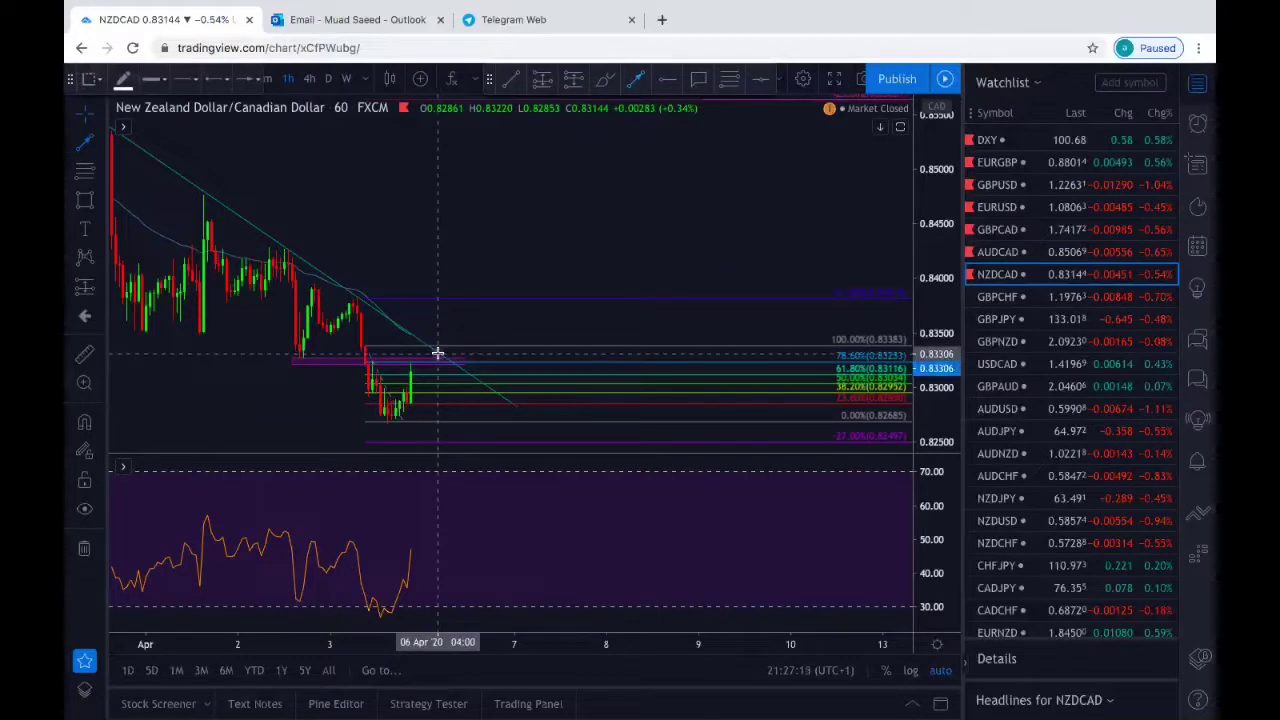
{"action": "mouse_move", "coordinate": [437, 353]}
{"action": "left_mouse_down"}
{"action": "mouse_move", "coordinate": [449, 443]}
{"action": "mouse_move", "coordinate": [476, 435]}
{"action": "left_mouse_up"}
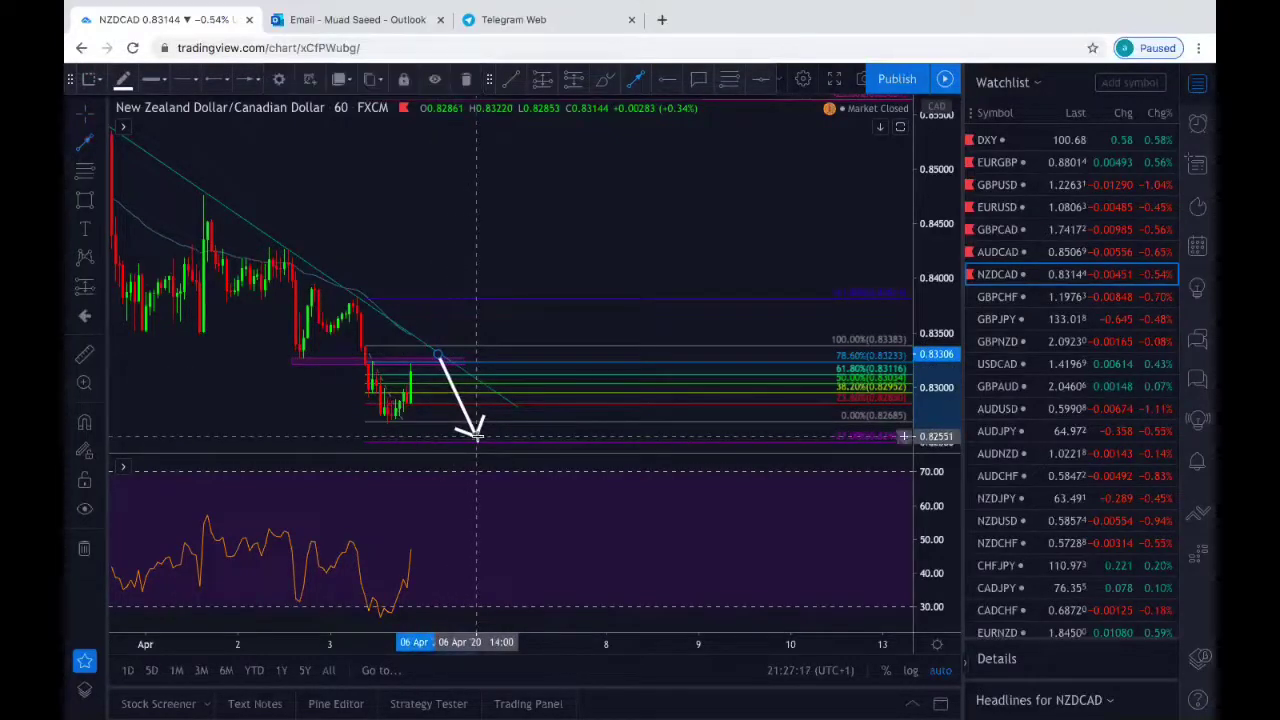
{"action": "left_click", "coordinate": [540, 251]}
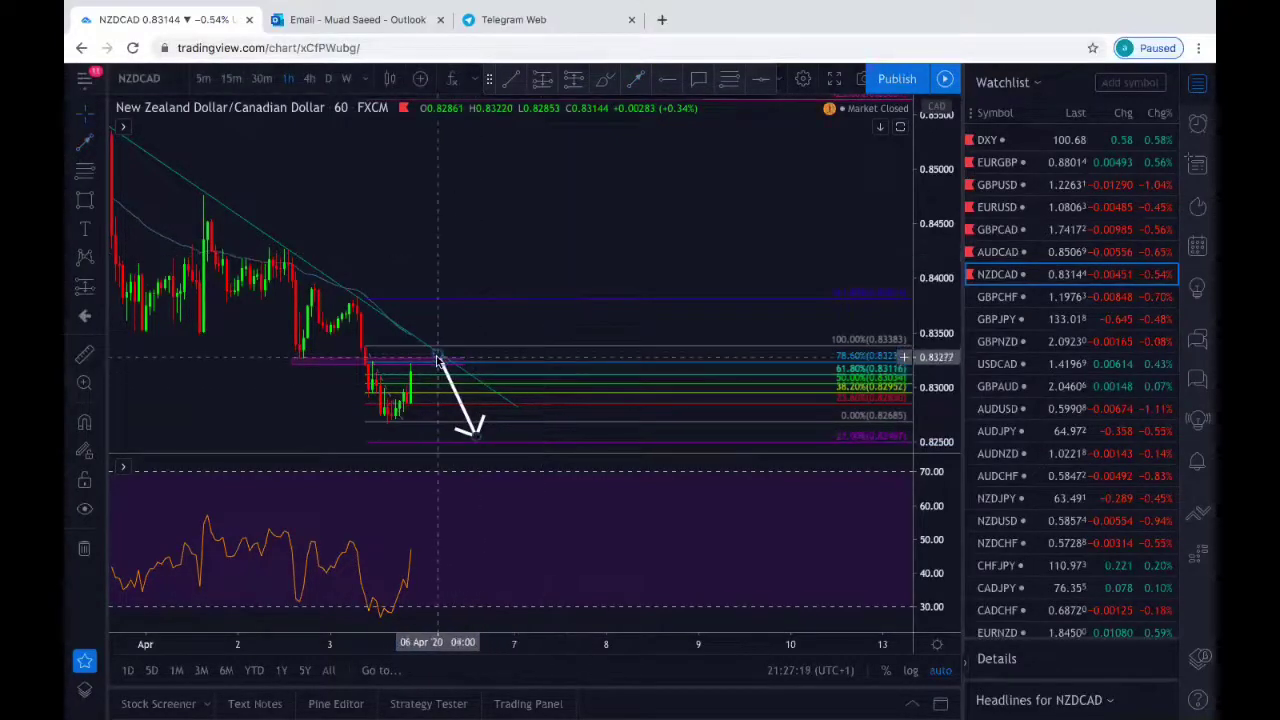
{"action": "left_click_drag", "start_coordinate": [437, 358], "coordinate": [418, 366]}
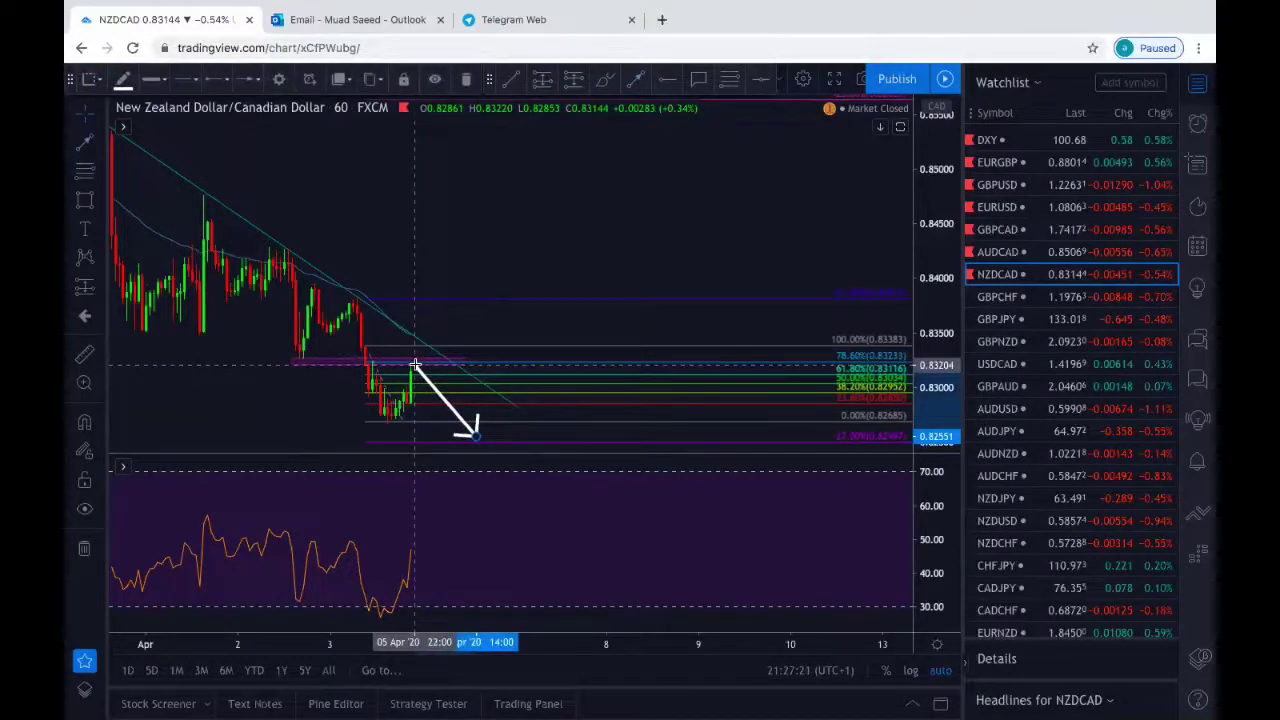
{"action": "left_click", "coordinate": [503, 249]}
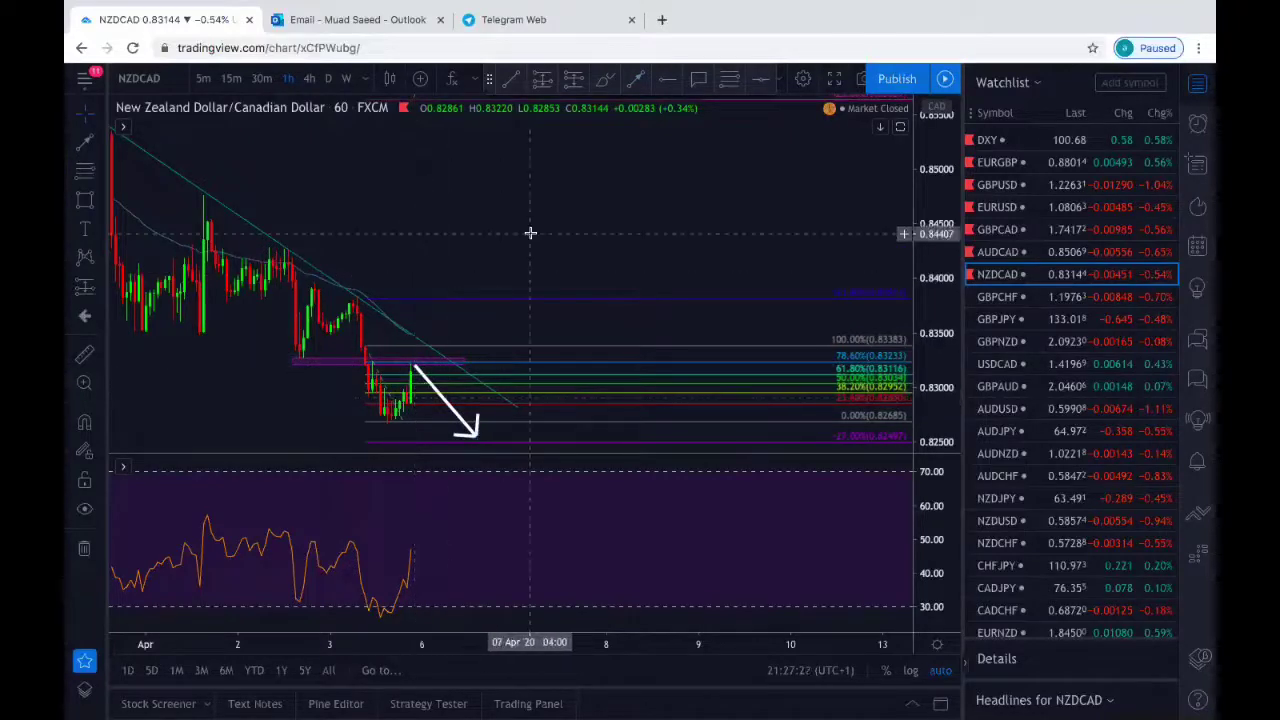
{"action": "scroll", "coordinate": [530, 233], "scroll_direction": "down", "scroll_amount": 3}
{"action": "scroll", "coordinate": [530, 233], "scroll_direction": "down", "scroll_amount": 4}
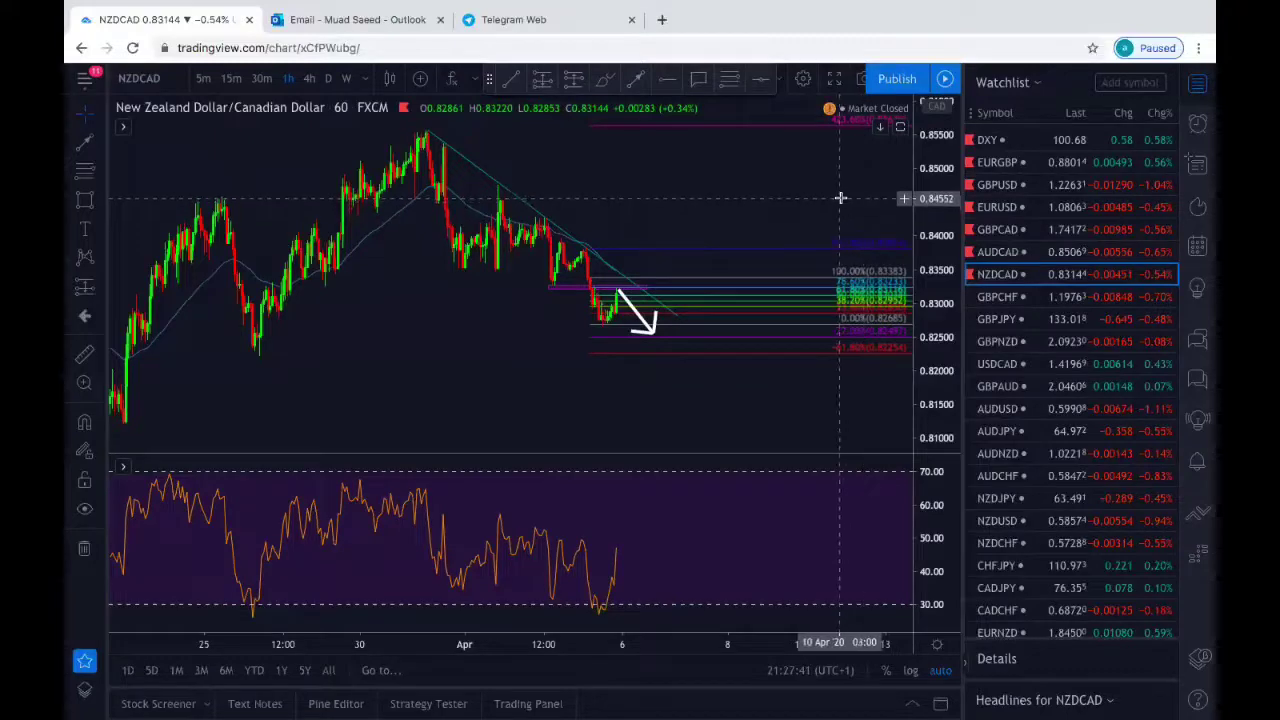
{"action": "scroll", "coordinate": [840, 198], "scroll_direction": "down", "scroll_amount": 3}
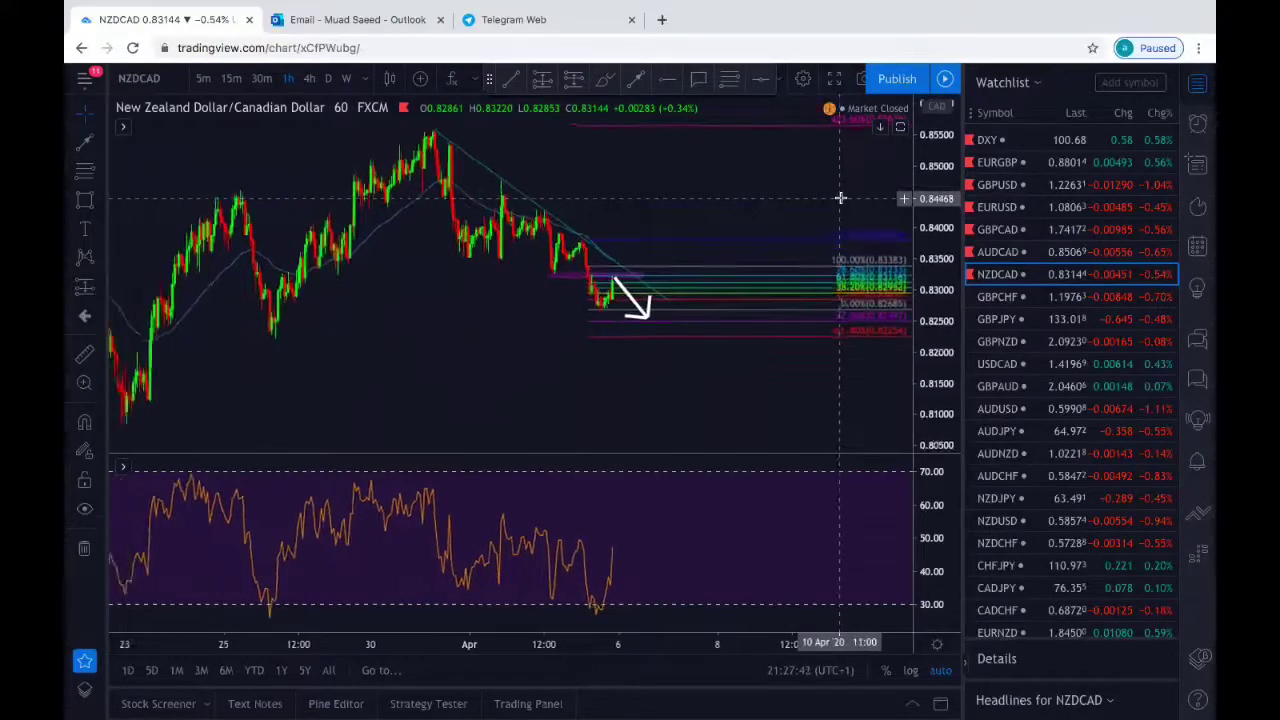